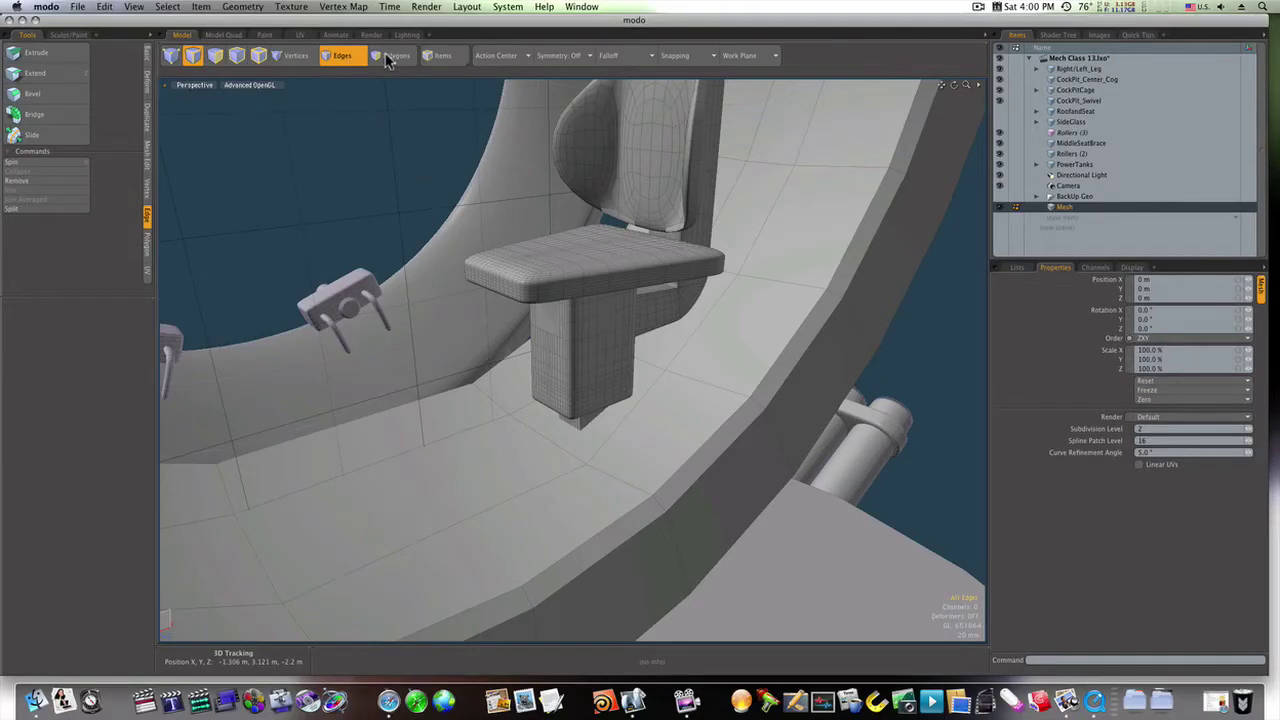
Step: Extrude the upper front polygon of the block under the seat into a long arm reaching forward and about 70 mm down
{"action": "left_click", "coordinate": [393, 57]}
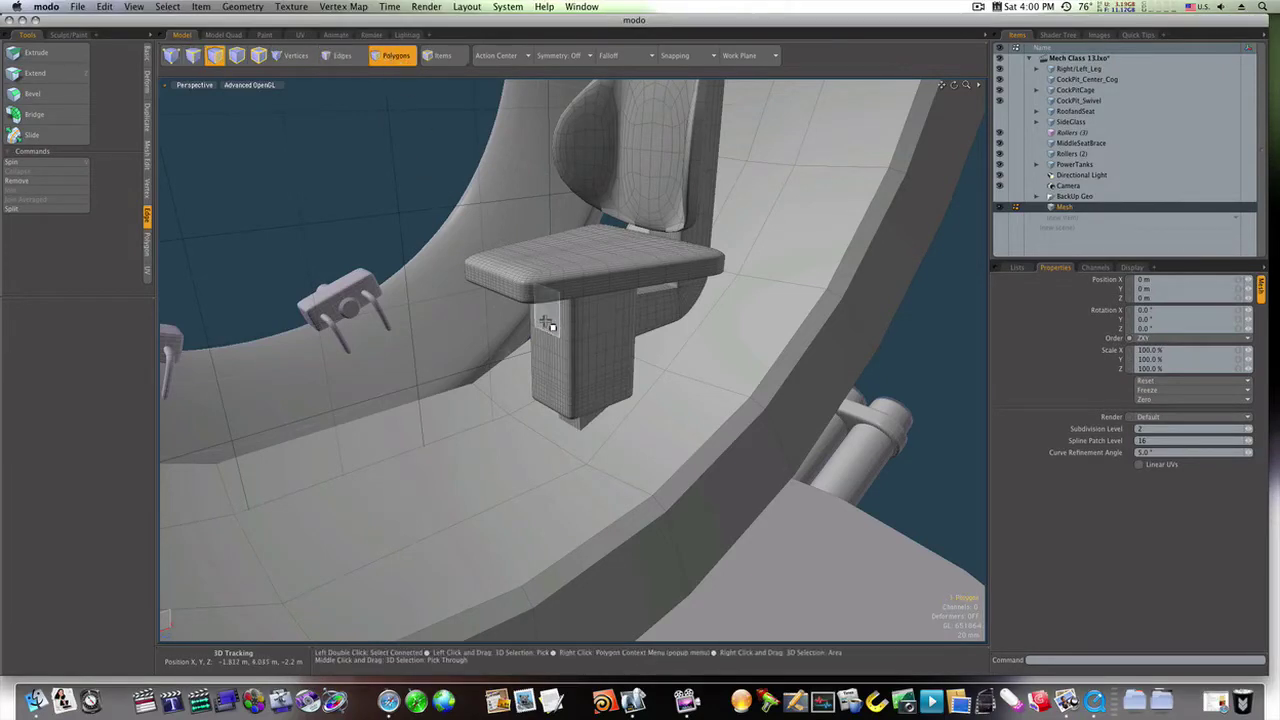
{"action": "key", "text": "shift+x"}
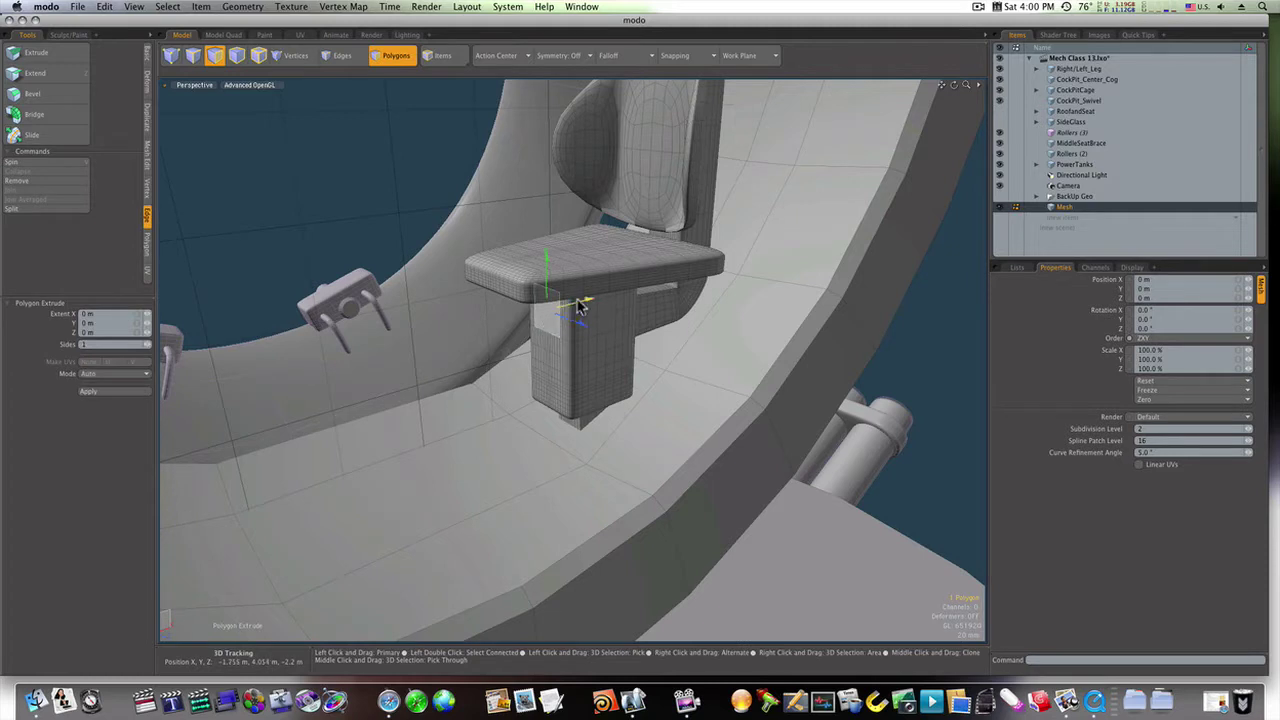
{"action": "left_click_drag", "start_coordinate": [560, 305], "coordinate": [371, 366]}
{"action": "mouse_move", "coordinate": [500, 412]}
{"action": "left_mouse_down", "text": "alt"}
{"action": "mouse_move", "coordinate": [522, 424]}
{"action": "mouse_move", "coordinate": [489, 429]}
{"action": "left_mouse_up", "text": "alt"}
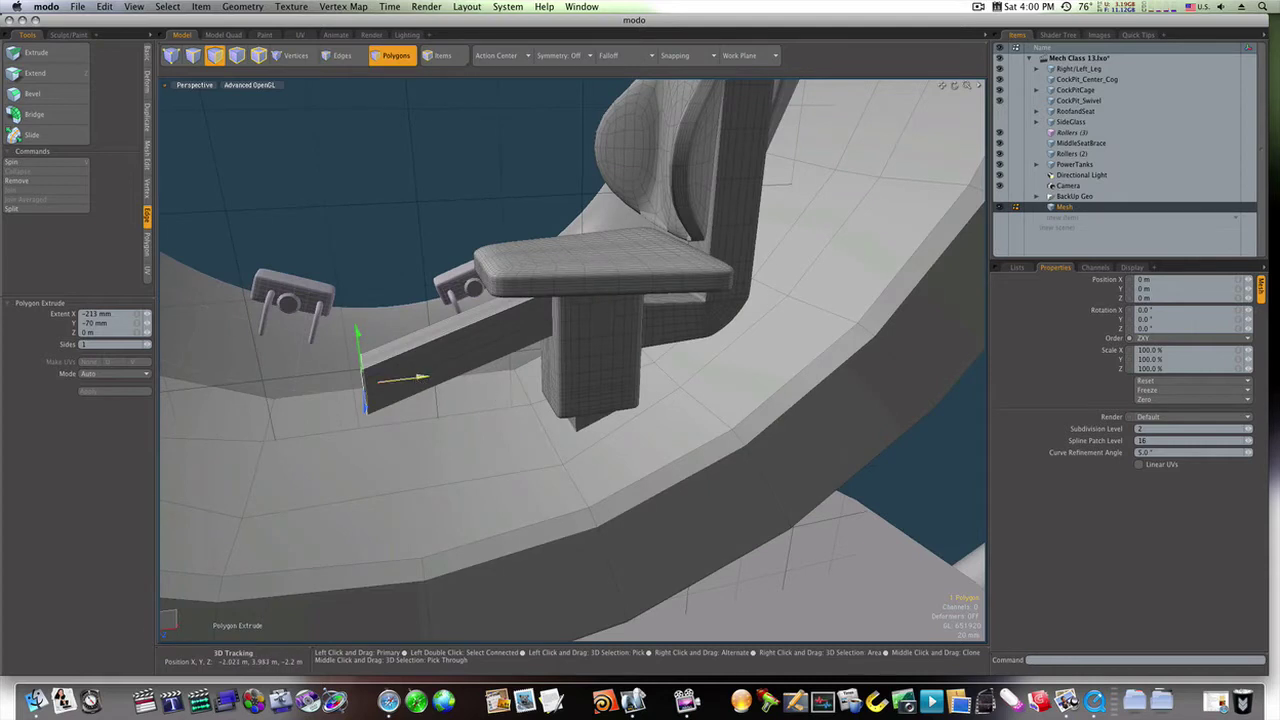
{"action": "left_click_drag", "start_coordinate": [363, 380], "coordinate": [322, 389]}
{"action": "scroll", "coordinate": [568, 431], "scroll_direction": "down", "scroll_amount": 5}
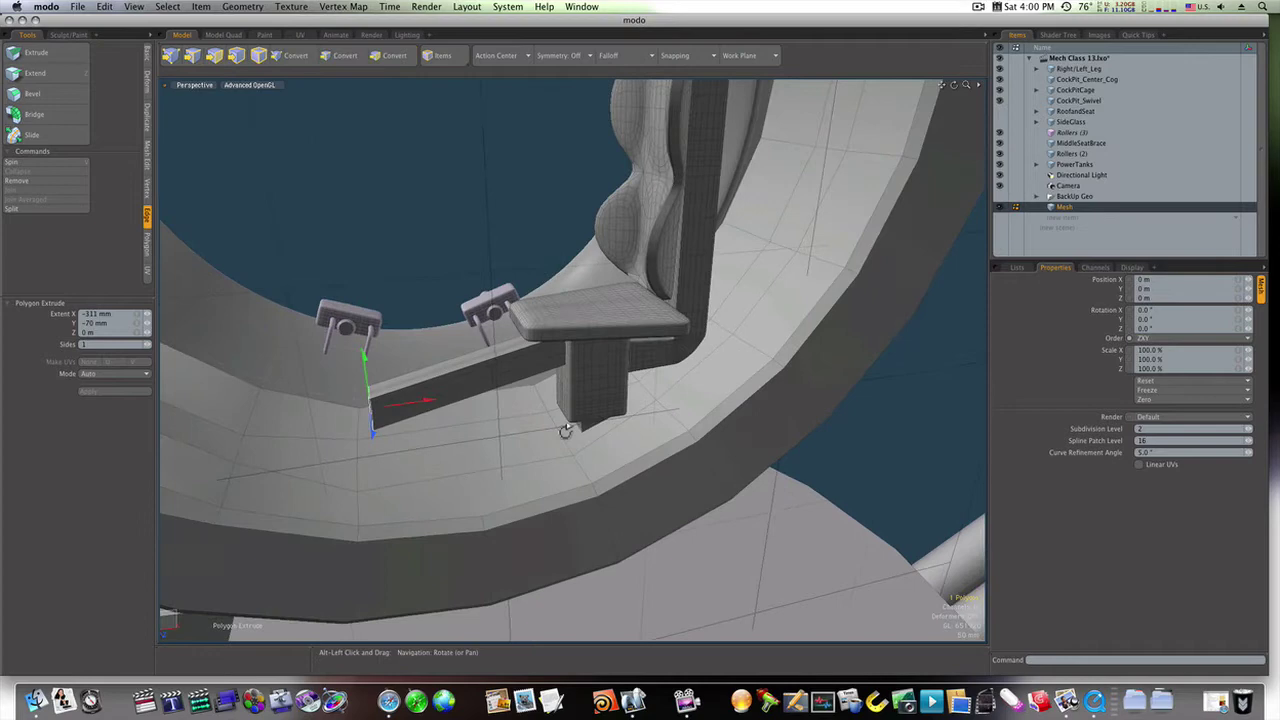
{"action": "left_click_drag", "start_coordinate": [566, 434], "coordinate": [587, 447], "text": "alt"}
{"action": "left_click_drag", "start_coordinate": [430, 422], "coordinate": [347, 410]}
{"action": "key", "text": "space"}
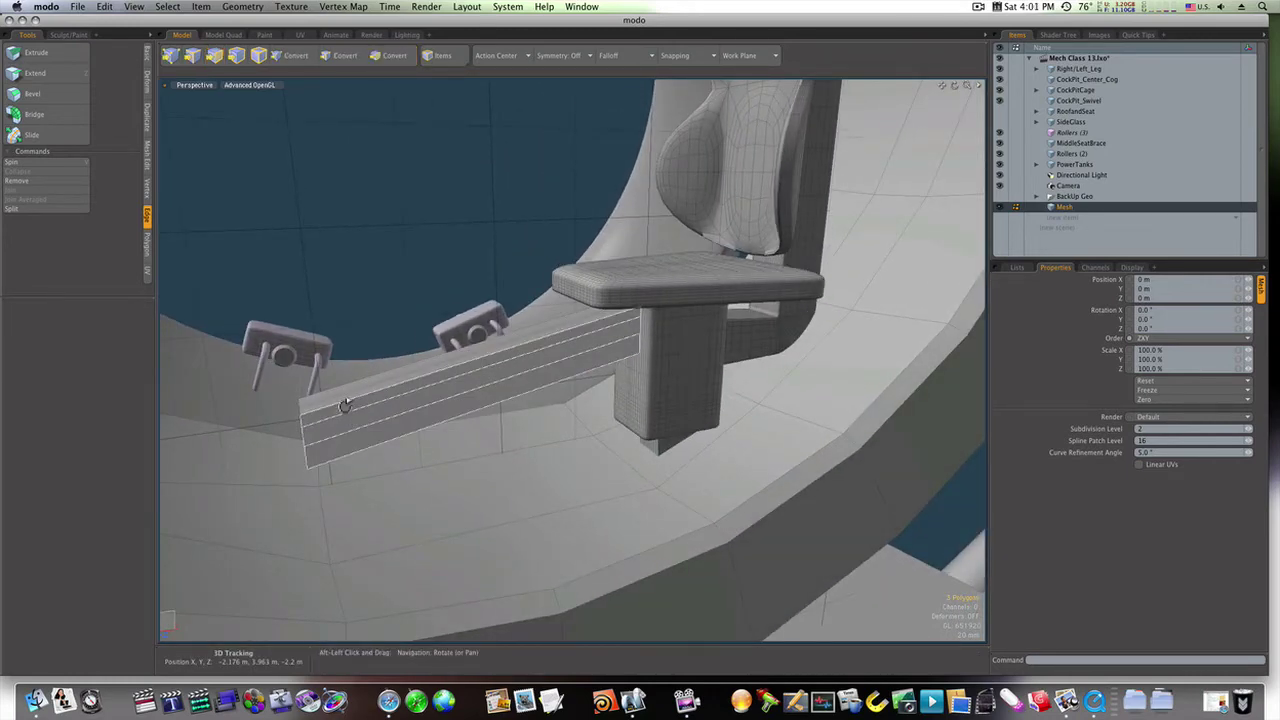
Step: Loop Slice the arm near both ends with two symmetrical cuts at 3.5%
{"action": "key", "text": "alt+l"}
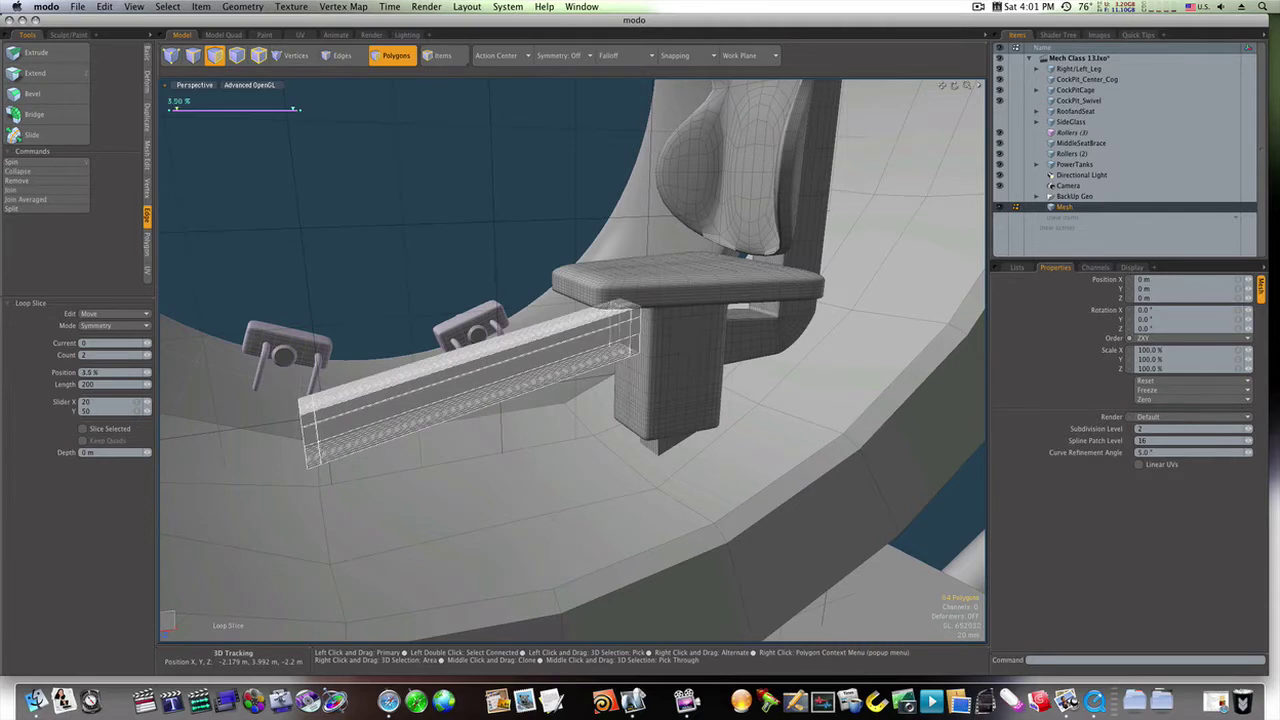
{"action": "key", "text": "space"}
{"action": "left_click", "coordinate": [297, 367]}
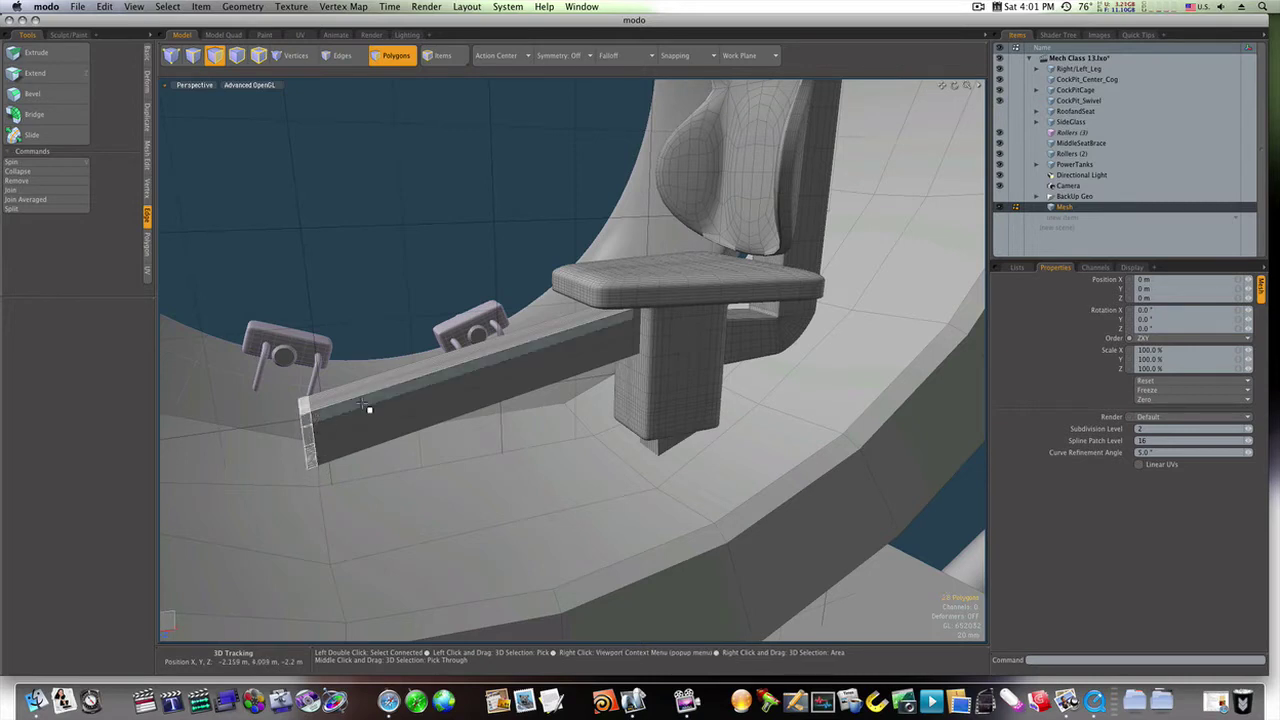
Step: Bevel the side polygons at both sides of the arm's front end outward with a shift of about 55.5 mm
{"action": "left_click_drag", "start_coordinate": [331, 411], "coordinate": [385, 406], "text": "alt"}
{"action": "key", "text": "3"}
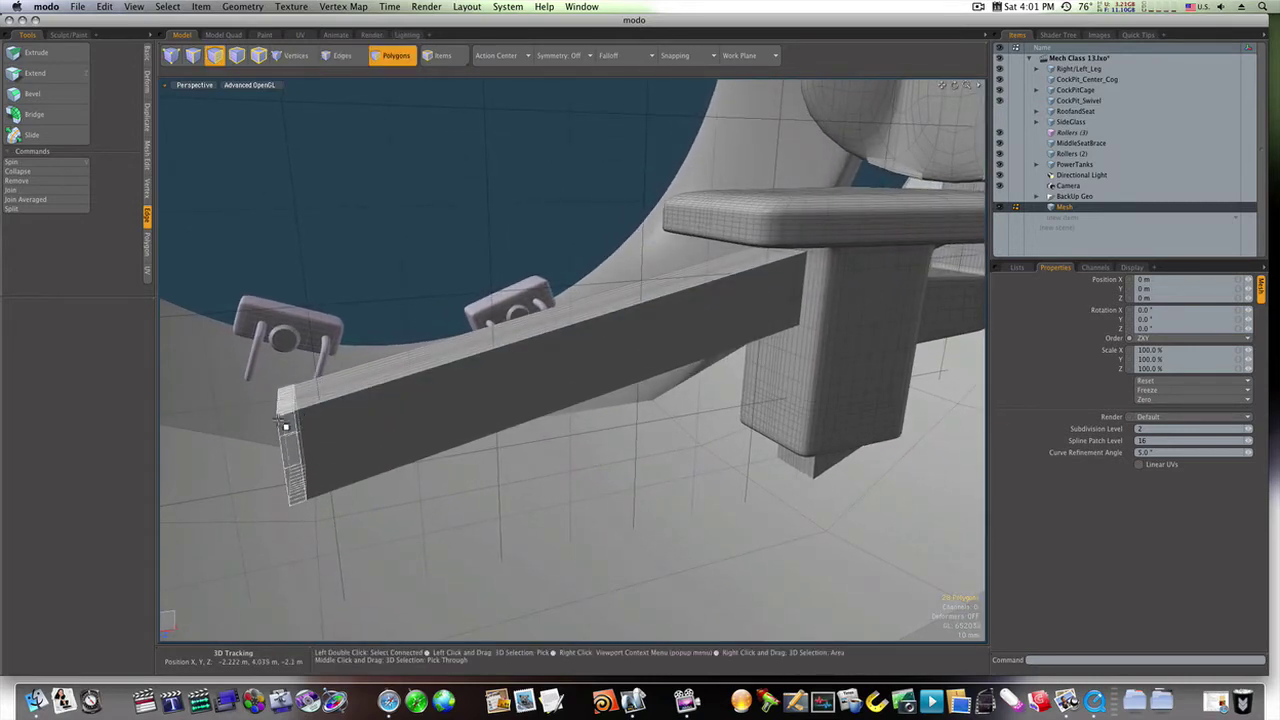
{"action": "left_click_drag", "start_coordinate": [297, 482], "coordinate": [637, 437], "text": "alt"}
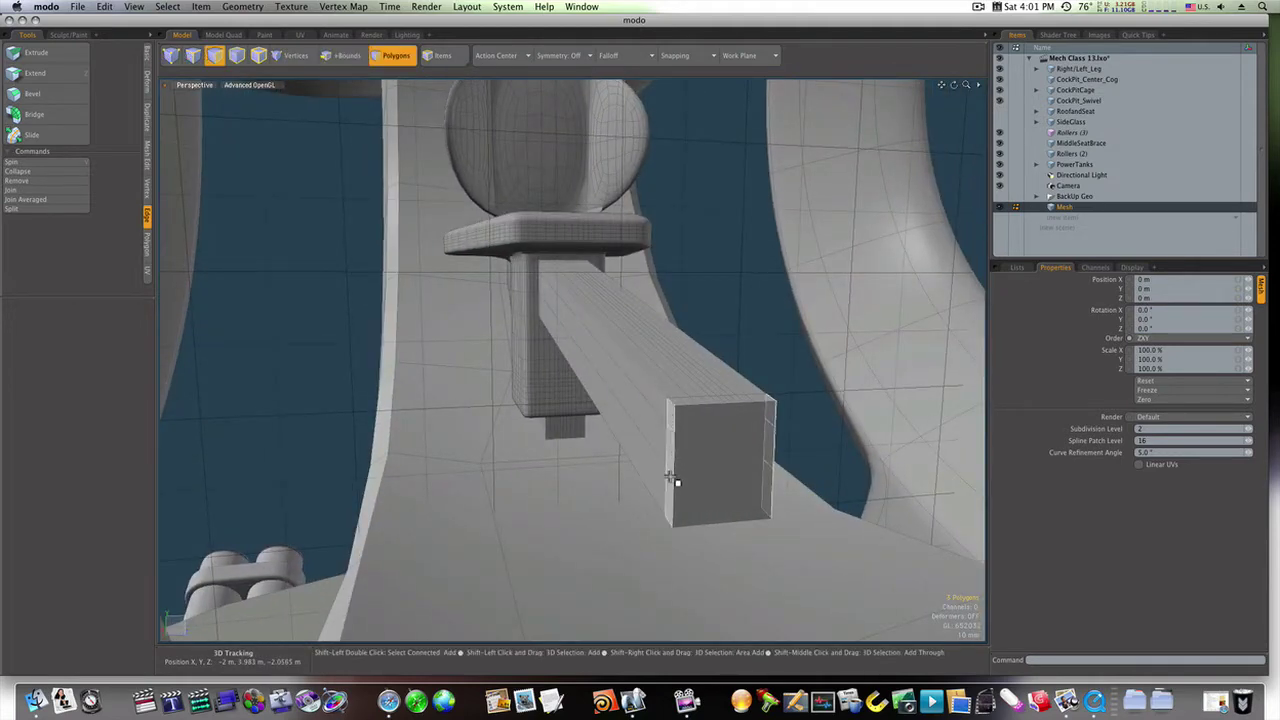
{"action": "key", "text": "b"}
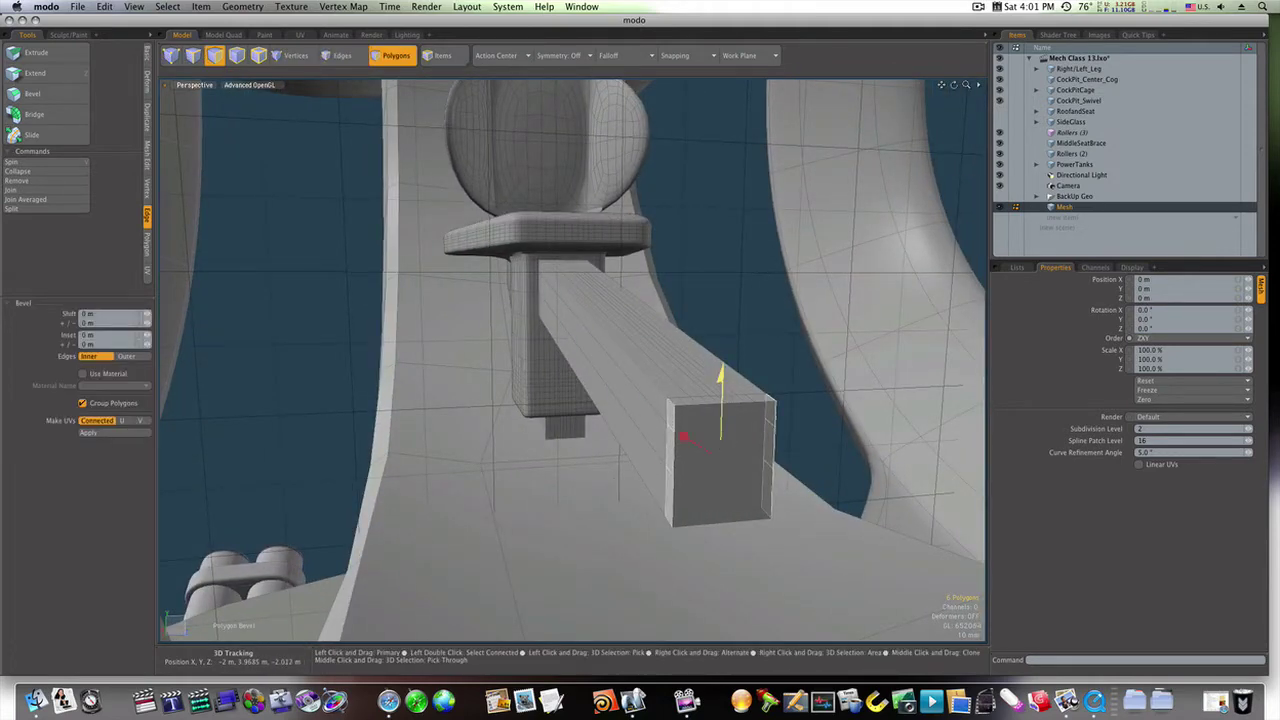
{"action": "left_click_drag", "start_coordinate": [683, 436], "coordinate": [609, 377]}
{"action": "key", "text": "space"}
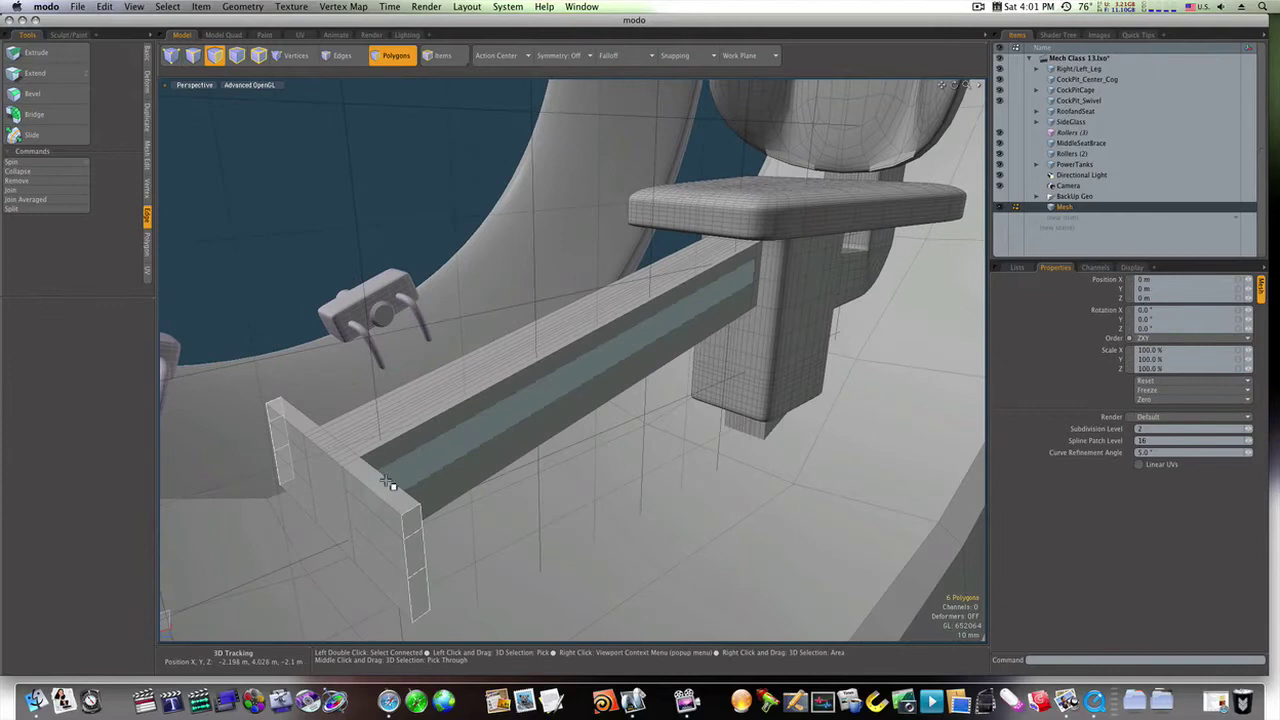
Step: Bevel the top polygons of the two side extensions upward about 52 mm with a 2.6 mm inset, and preview the mesh subdivided
{"action": "left_click", "coordinate": [350, 462]}
{"action": "left_click", "coordinate": [308, 430], "text": "shift"}
{"action": "key", "text": "b"}
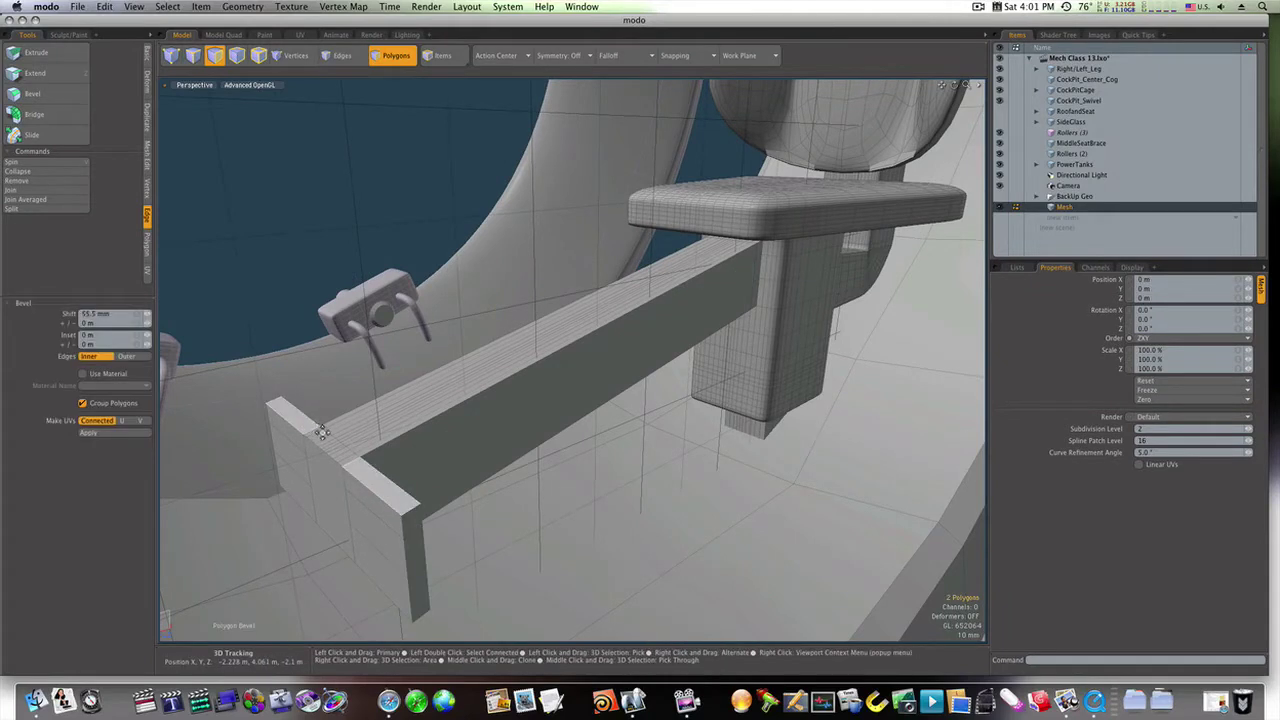
{"action": "left_click_drag", "start_coordinate": [320, 431], "coordinate": [292, 347]}
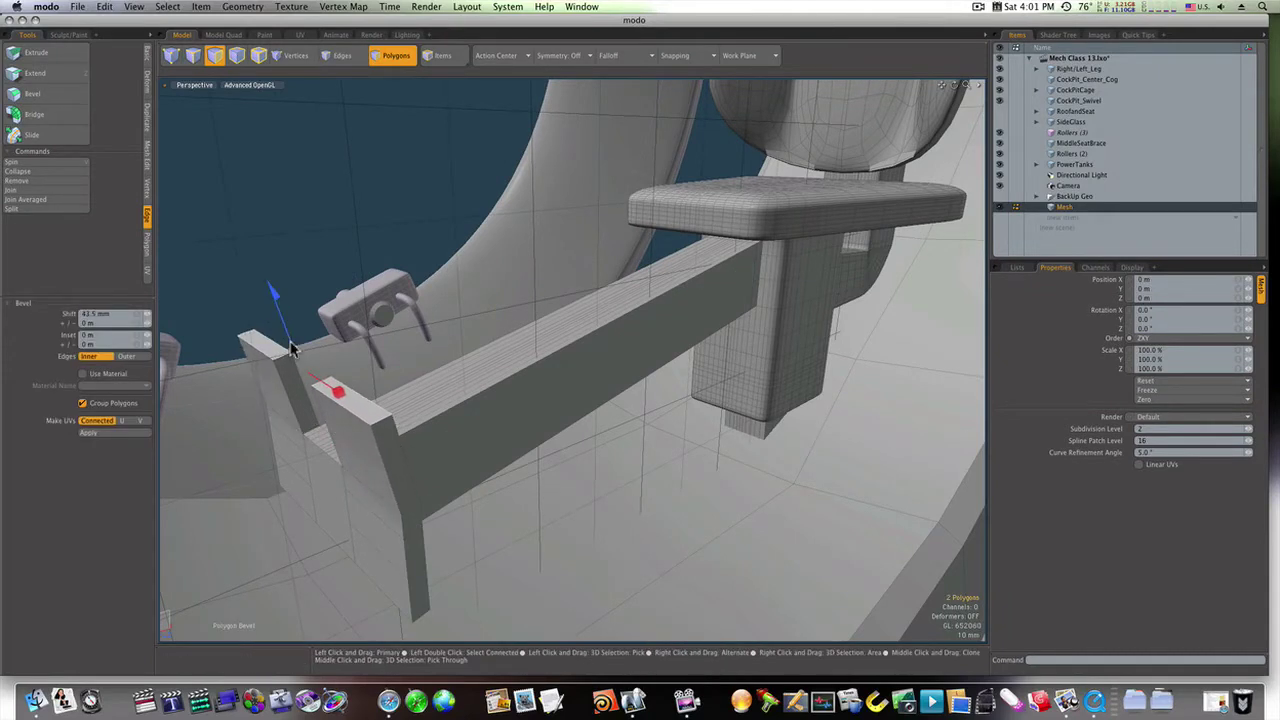
{"action": "left_click_drag", "start_coordinate": [338, 400], "coordinate": [350, 396]}
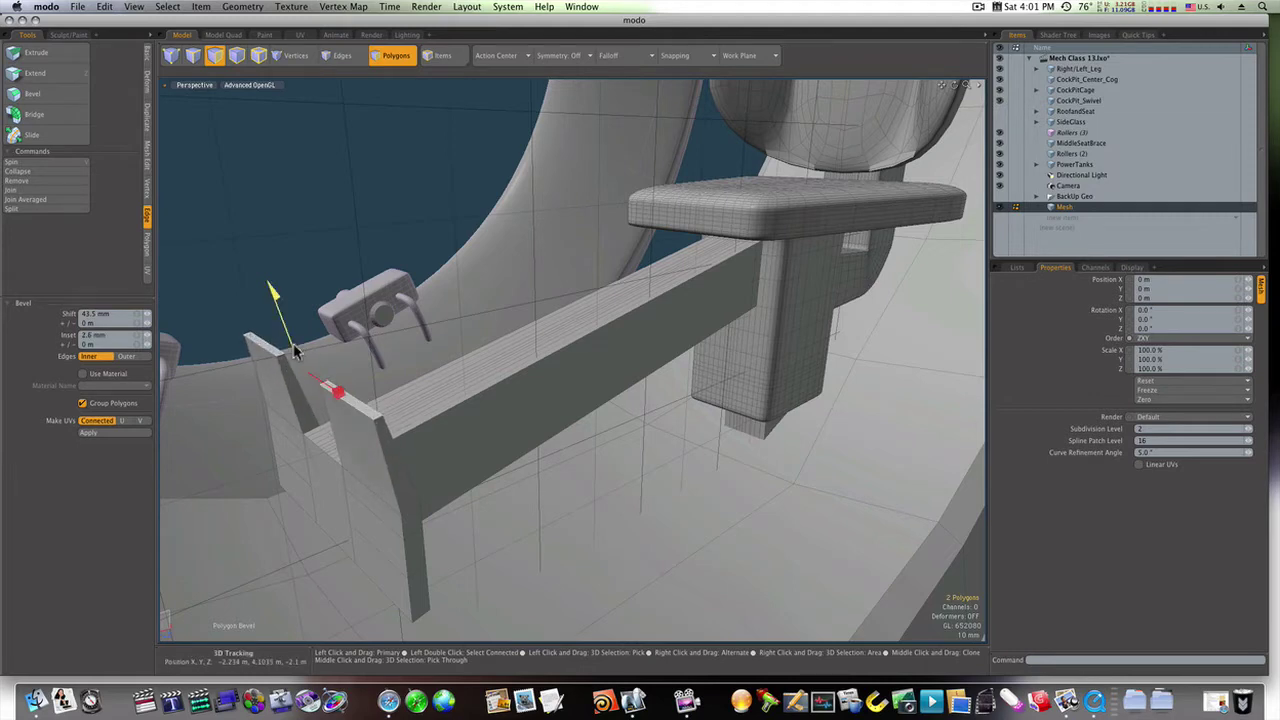
{"action": "left_click_drag", "start_coordinate": [295, 350], "coordinate": [284, 330]}
{"action": "left_click_drag", "start_coordinate": [423, 366], "coordinate": [368, 392], "text": "alt"}
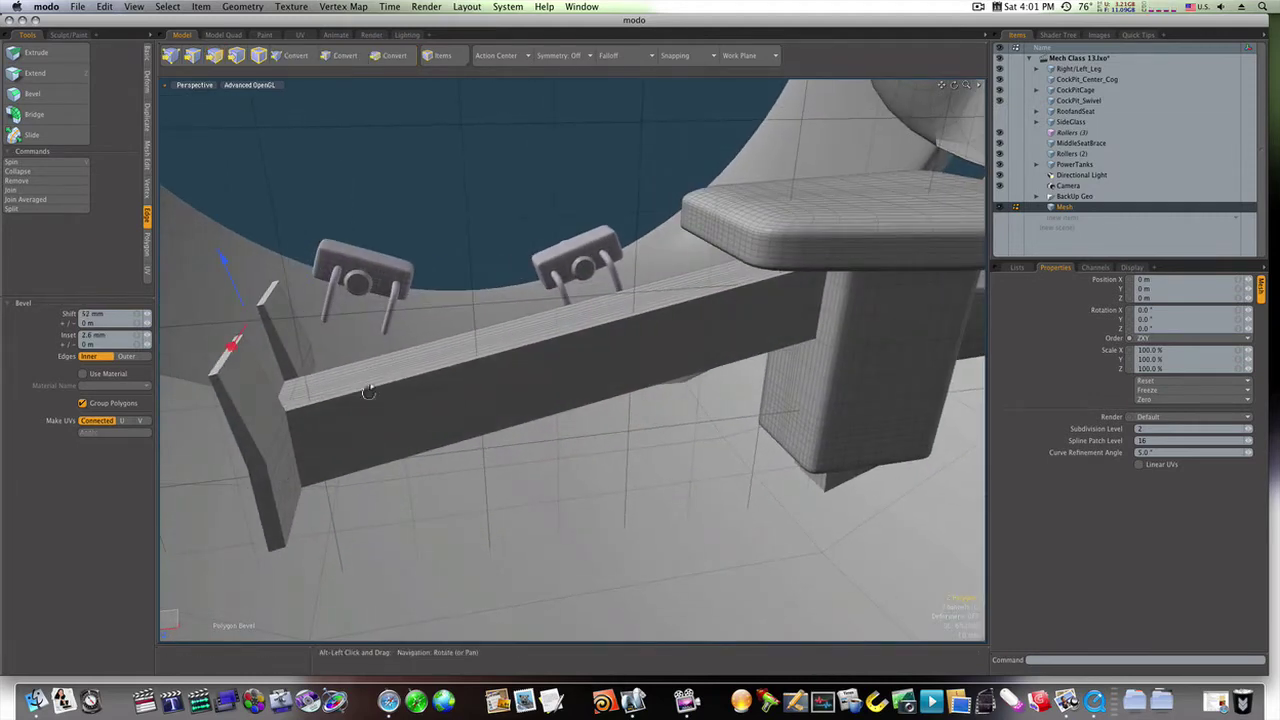
{"action": "key", "text": "space"}
{"action": "left_click_drag", "start_coordinate": [506, 457], "coordinate": [522, 481], "text": "alt"}
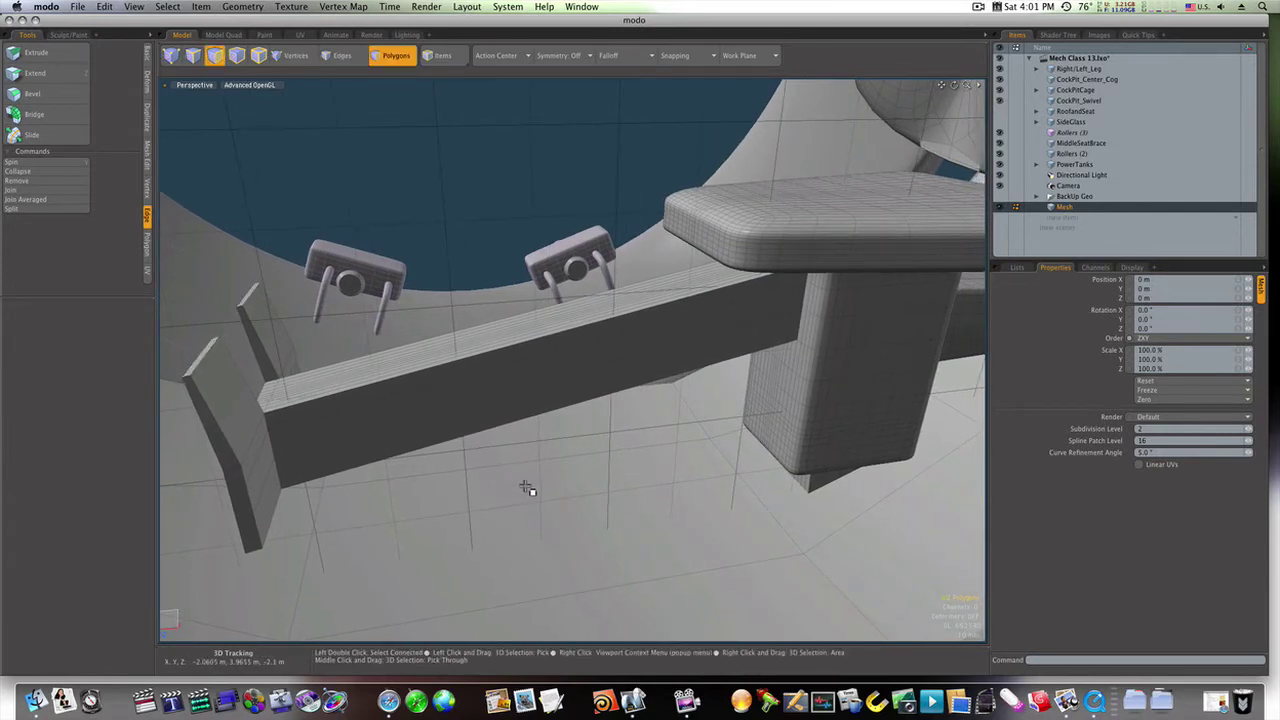
{"action": "key", "text": "Tab"}
{"action": "key", "text": "Tab"}
Step: Loop Slice around the end plates at the arm's front with two symmetrical cuts at 0.5%
{"action": "left_click_drag", "start_coordinate": [414, 477], "coordinate": [362, 491], "text": "alt"}
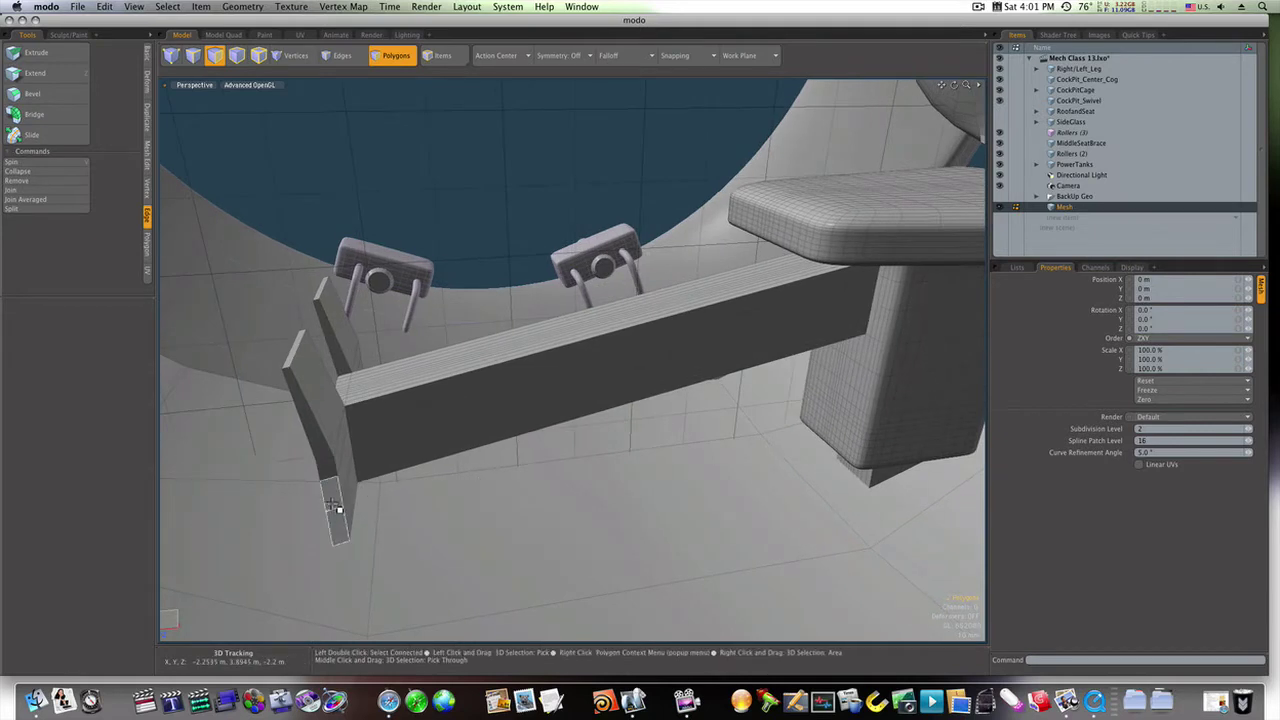
{"action": "key", "text": "alt+c"}
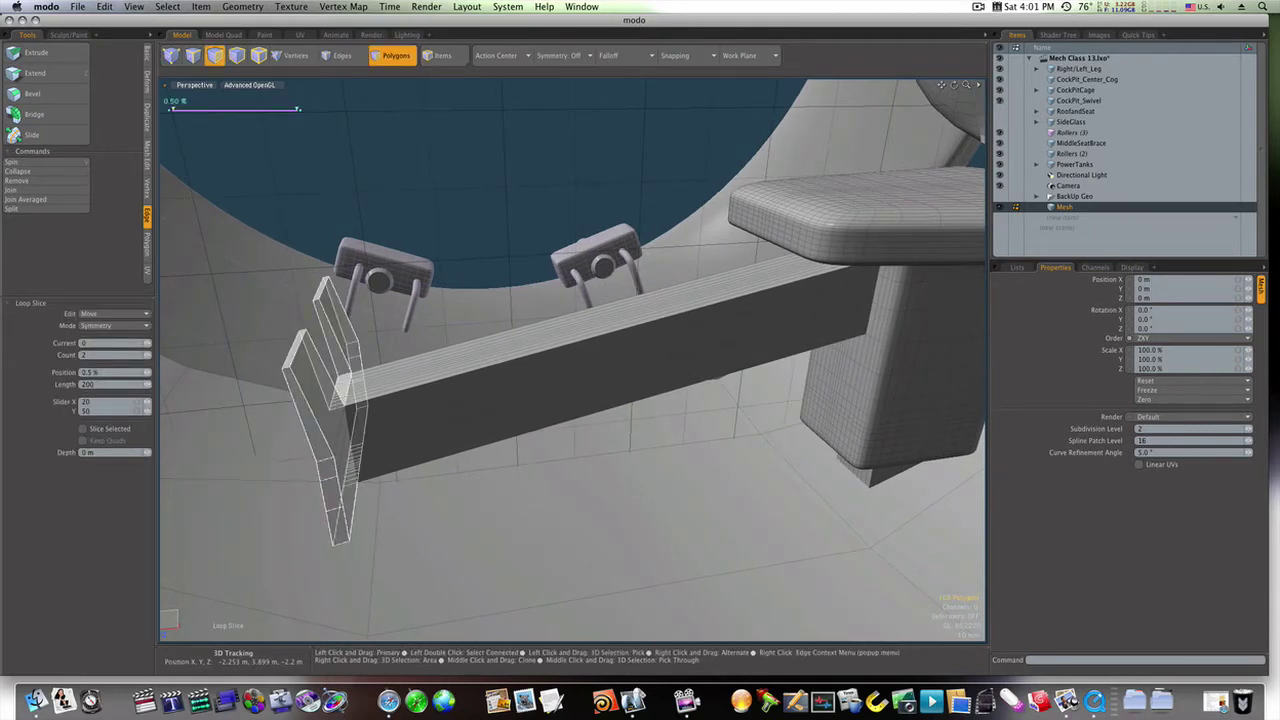
{"action": "key", "text": "space"}
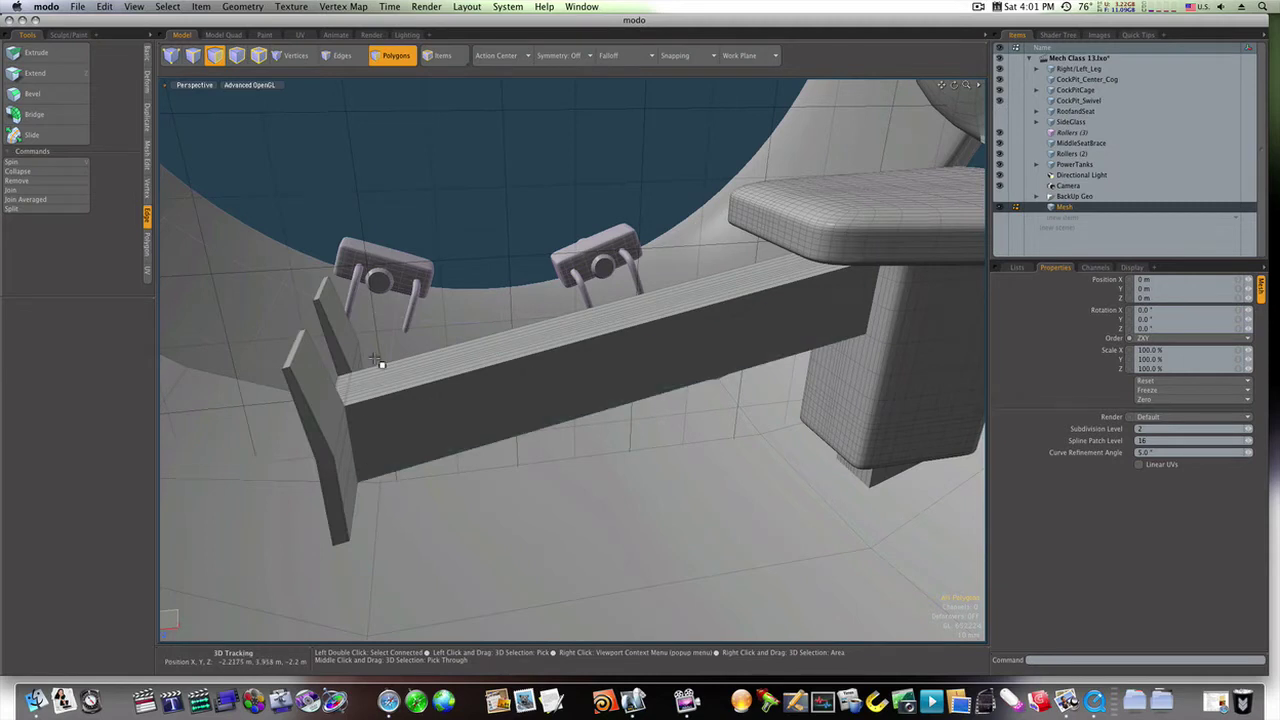
{"action": "key", "text": "alt+c"}
{"action": "left_click", "coordinate": [342, 476]}
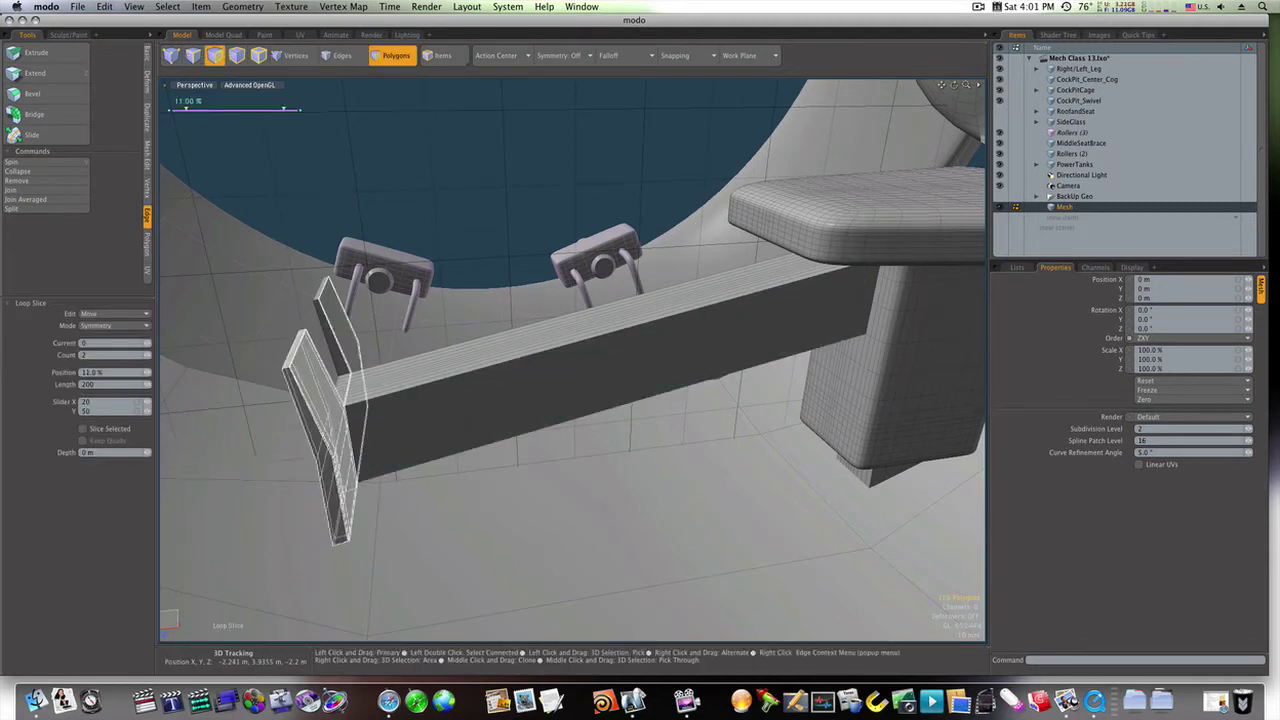
{"action": "left_click_drag", "start_coordinate": [184, 109], "coordinate": [196, 109]}
{"action": "key", "text": "super+z"}
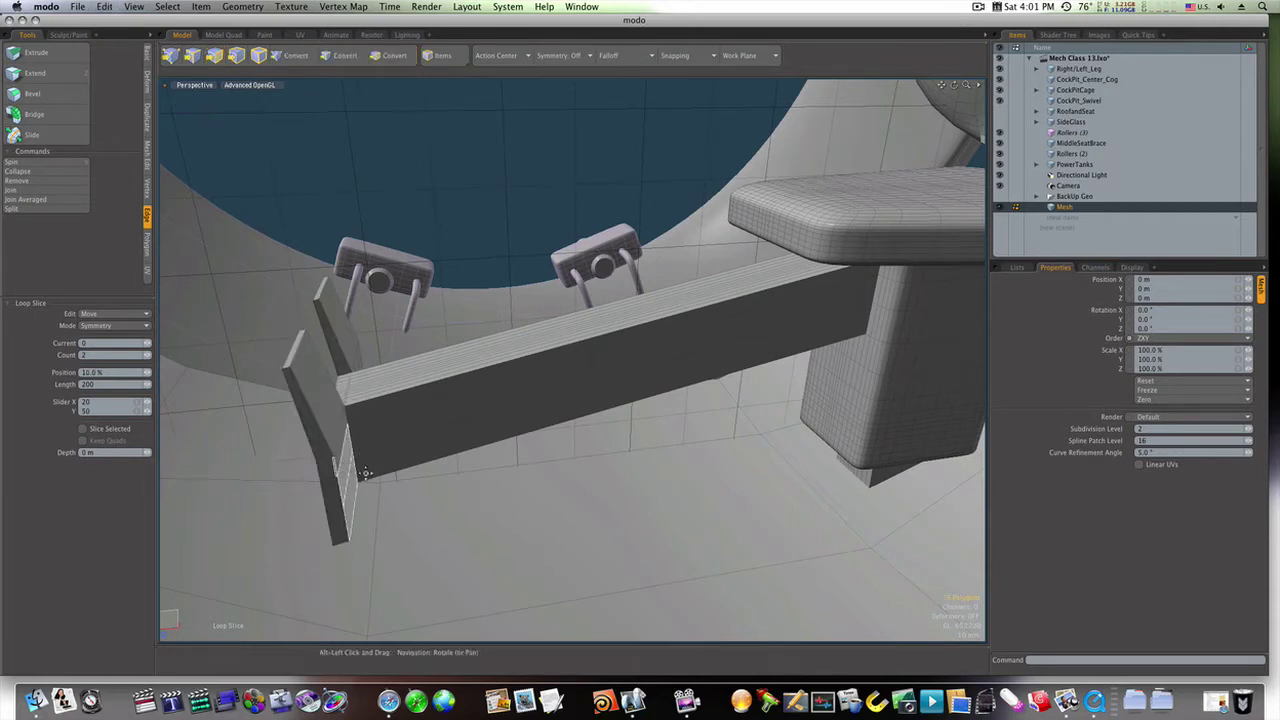
{"action": "key", "text": "space"}
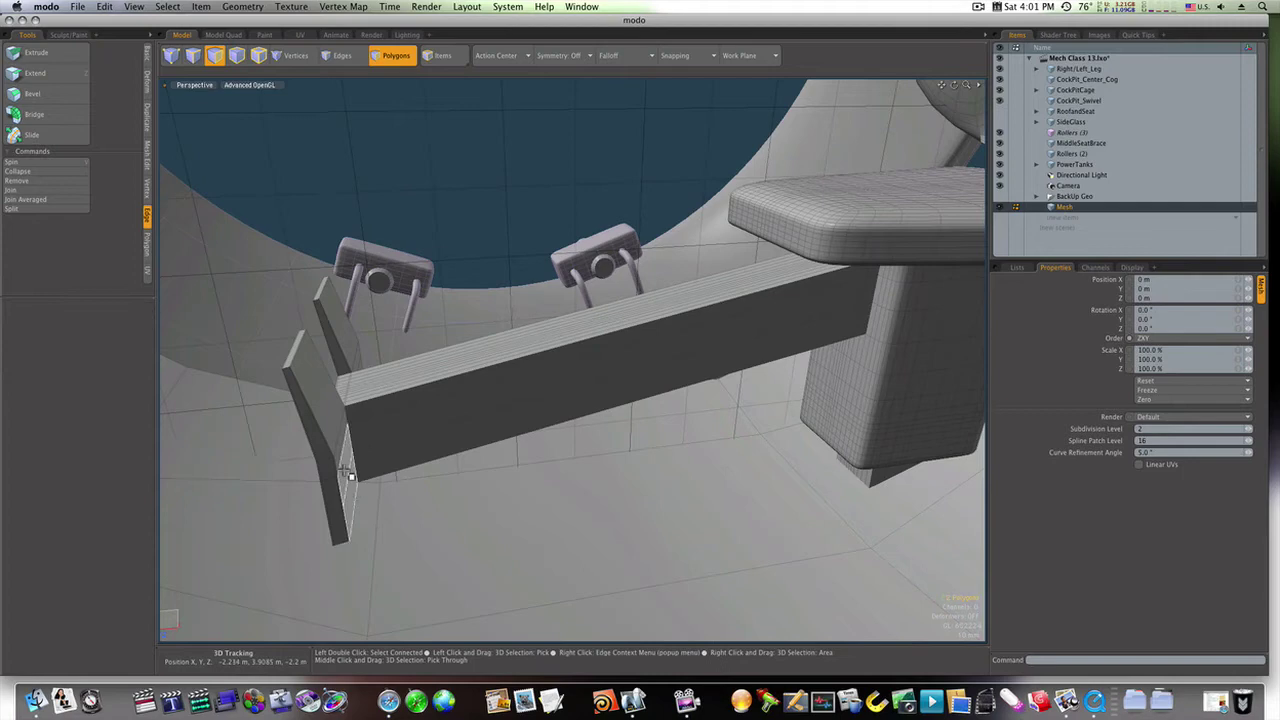
Step: Loop Slice the near end plate with two symmetrical cuts at 6%, limiting the slice to the selected polygons
{"action": "double_click", "coordinate": [350, 476]}
{"action": "left_click_drag", "start_coordinate": [348, 472], "coordinate": [369, 425], "text": "alt"}
{"action": "key", "text": "alt+c"}
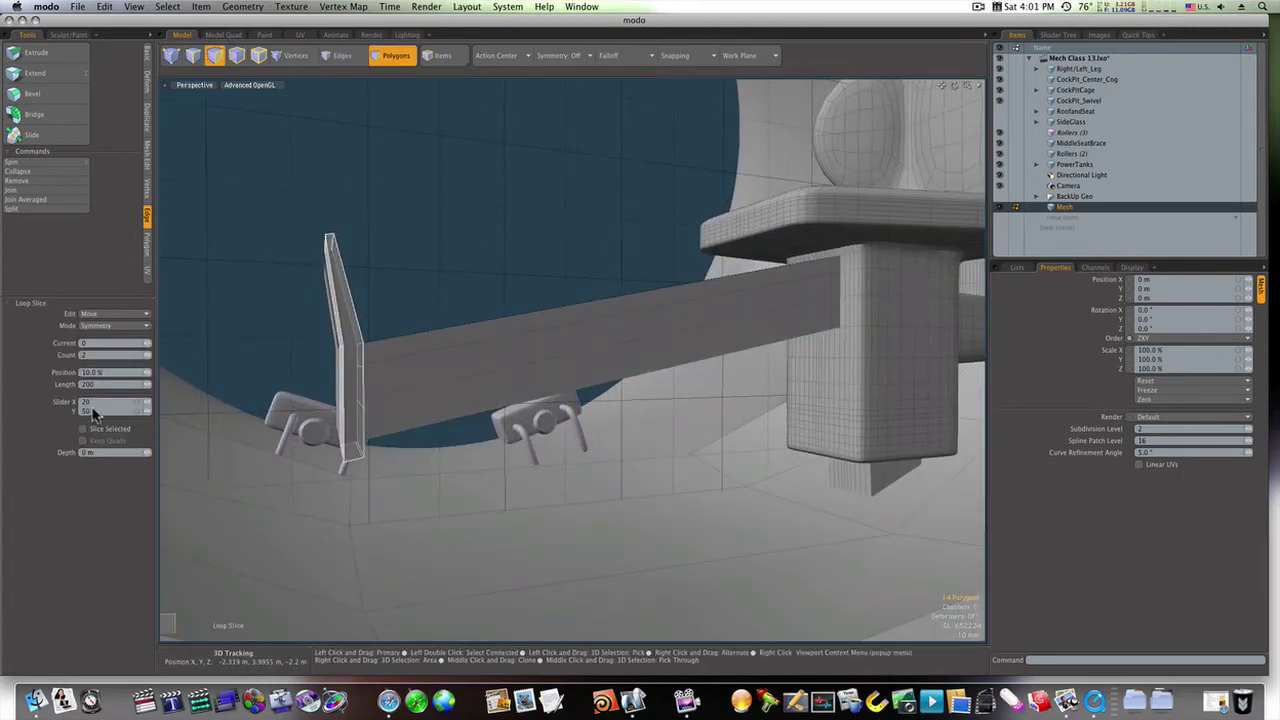
{"action": "left_click", "coordinate": [85, 431]}
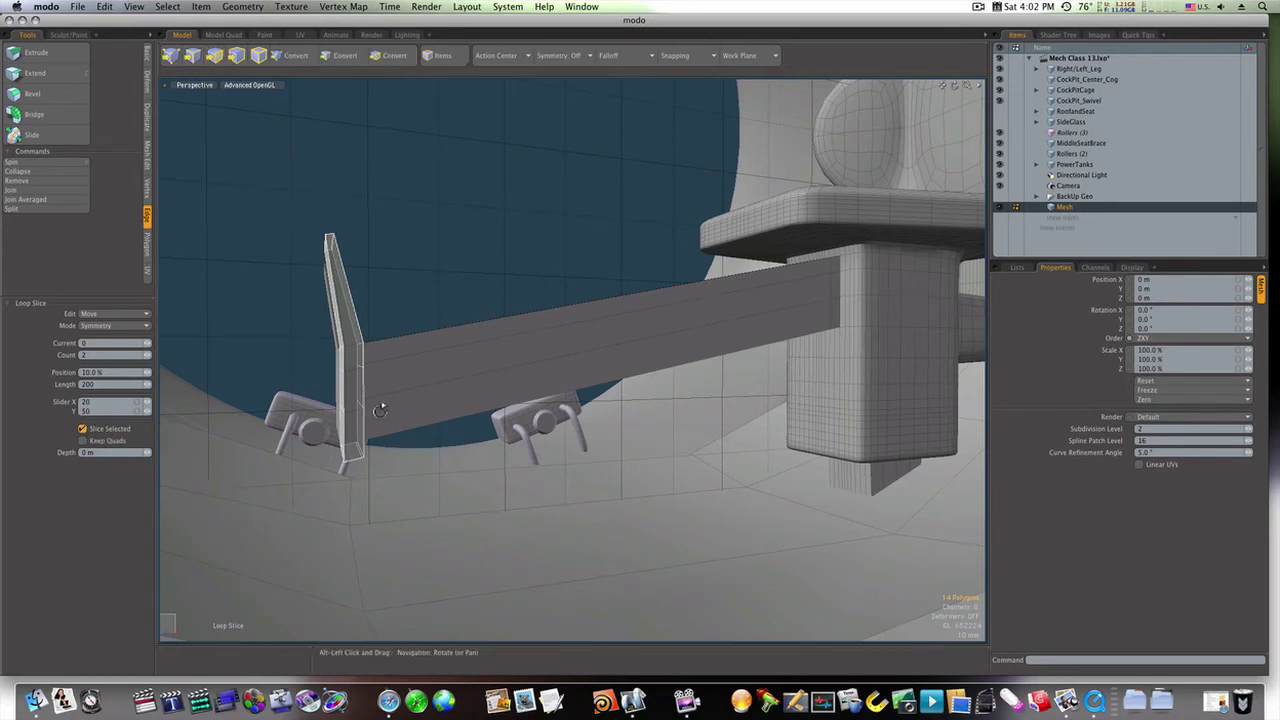
{"action": "left_click_drag", "start_coordinate": [383, 403], "coordinate": [329, 431], "text": "alt"}
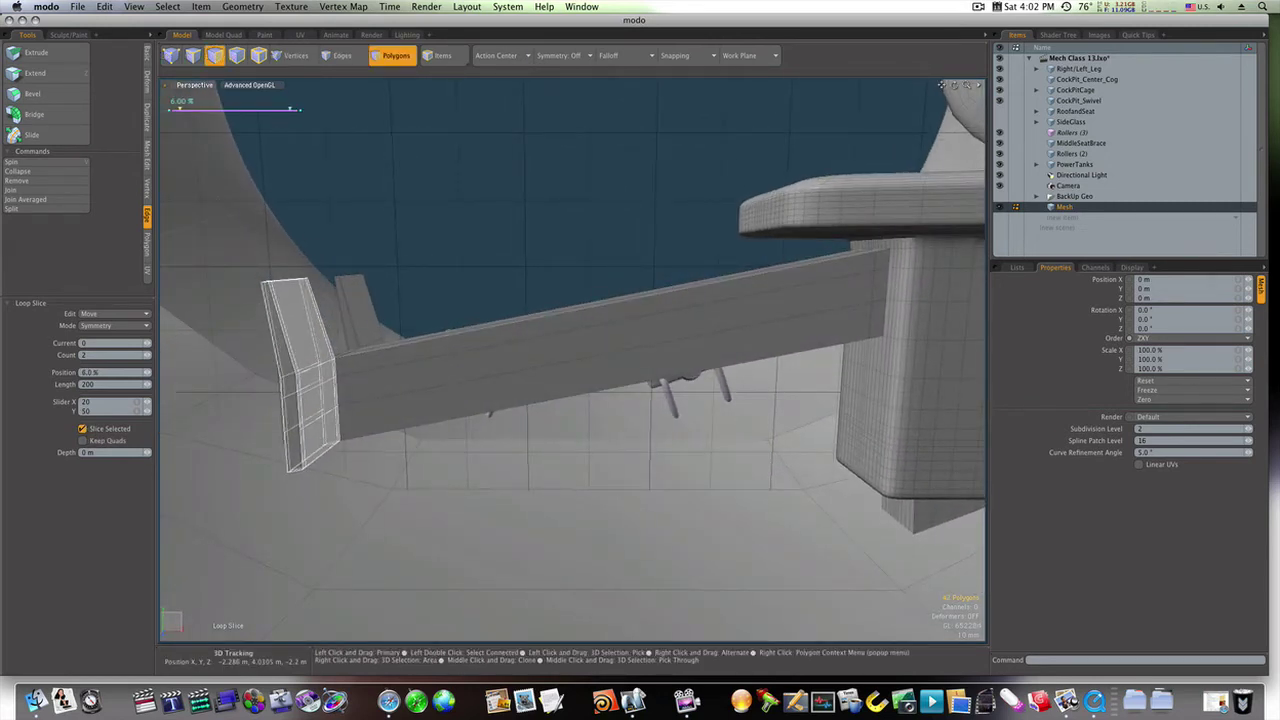
{"action": "key", "text": "space"}
Step: Loop Slice the opposite end plate's selected polygons symmetrically at 6.5%, and preview the mesh subdivided
{"action": "left_click", "coordinate": [440, 265]}
{"action": "left_click_drag", "start_coordinate": [440, 260], "coordinate": [438, 388], "text": "alt"}
{"action": "left_click", "coordinate": [511, 323]}
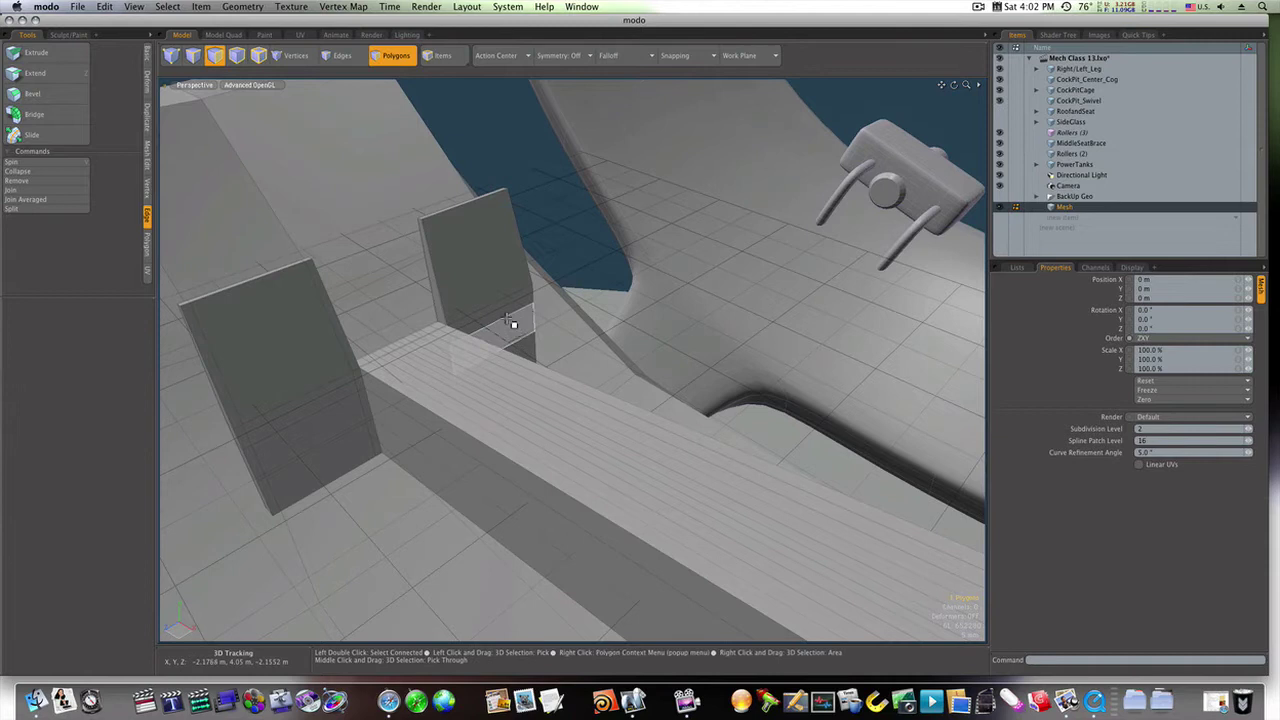
{"action": "double_click", "coordinate": [498, 299]}
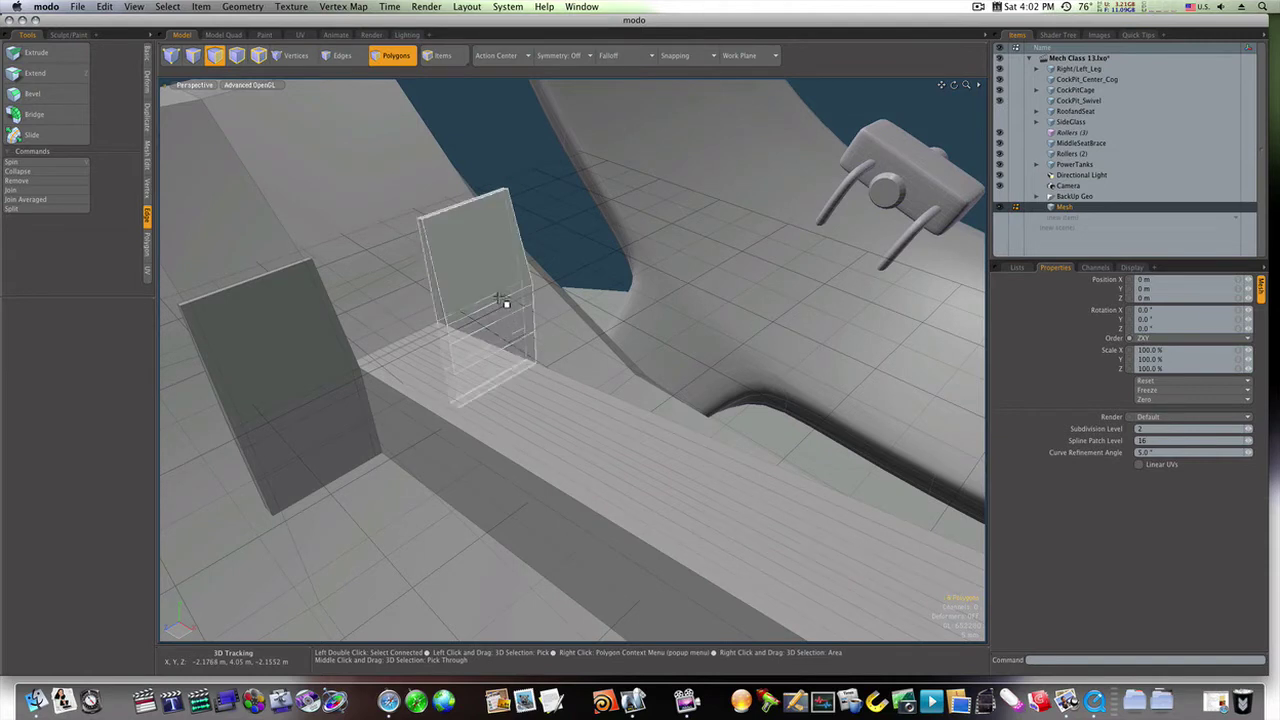
{"action": "key", "text": "alt+c"}
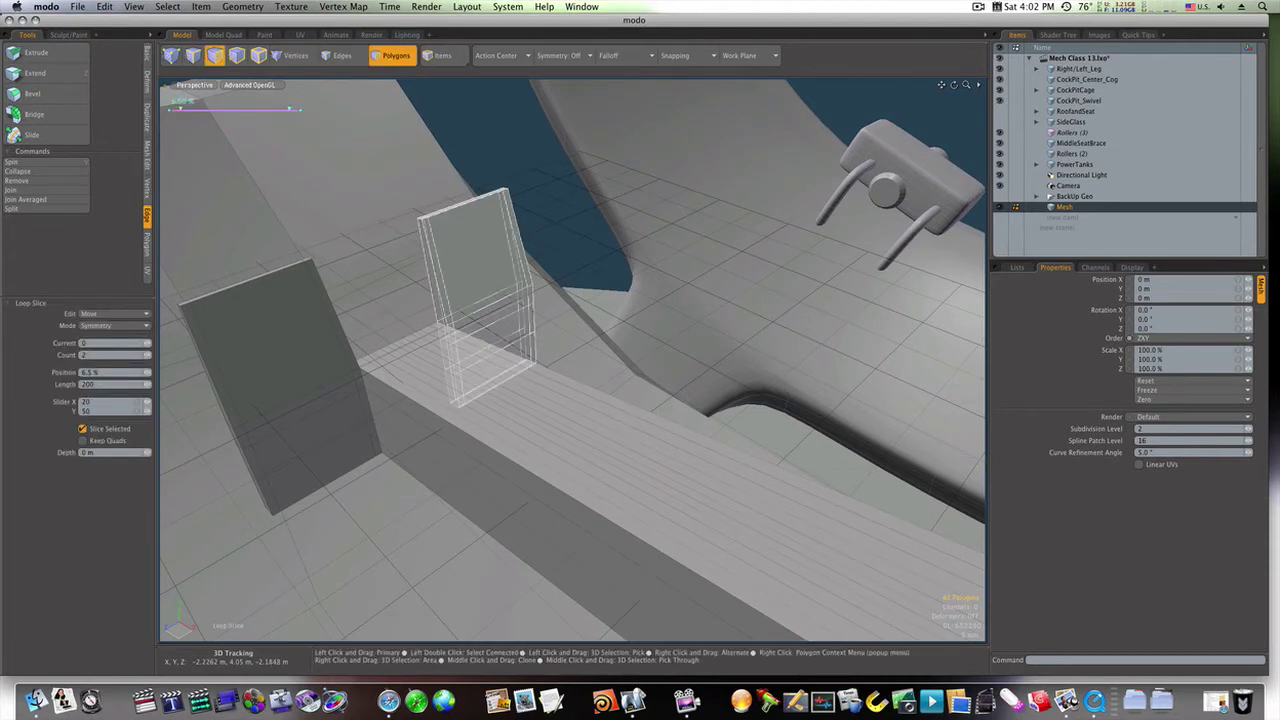
{"action": "key", "text": "space"}
{"action": "key", "text": "Tab"}
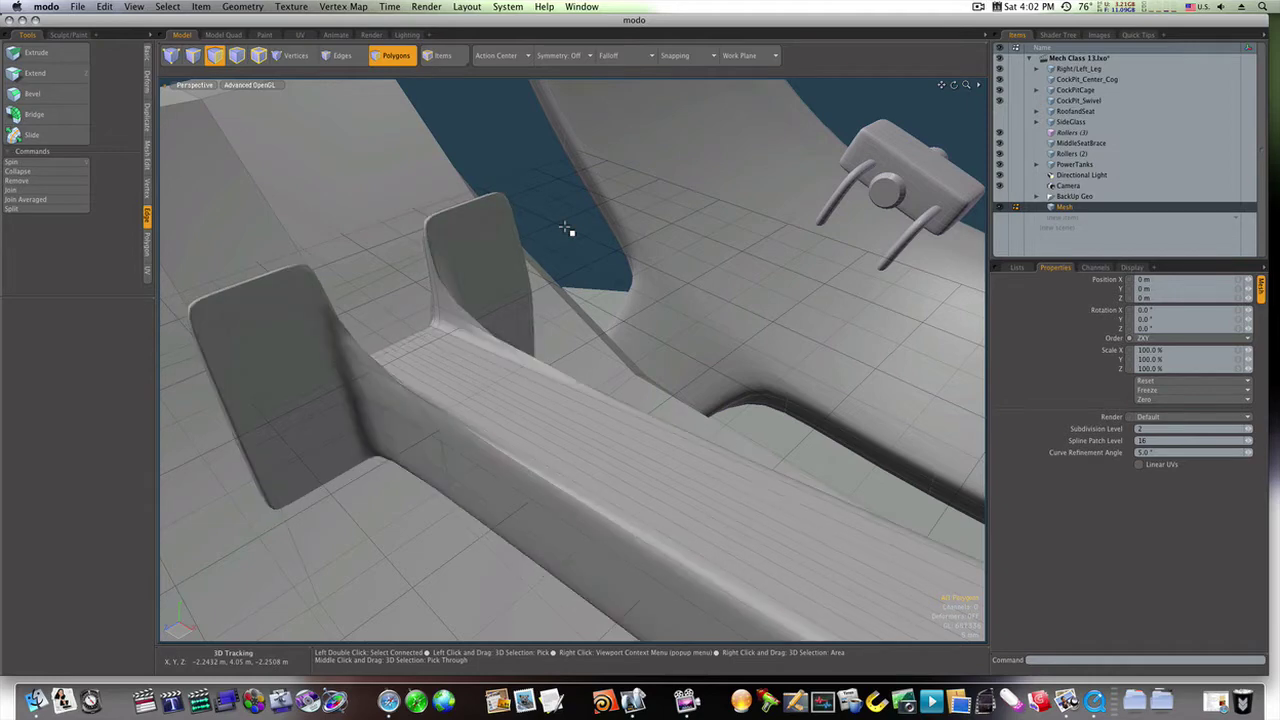
{"action": "key", "text": "Tab"}
Step: Loop Slice the polygons along the arm with two symmetrical cuts at 1.5%, and check the subdivided shape where it meets the plates
{"action": "left_click_drag", "start_coordinate": [377, 394], "coordinate": [440, 392], "text": "alt"}
{"action": "left_click_drag", "start_coordinate": [490, 480], "coordinate": [531, 438], "text": "ctrl+alt"}
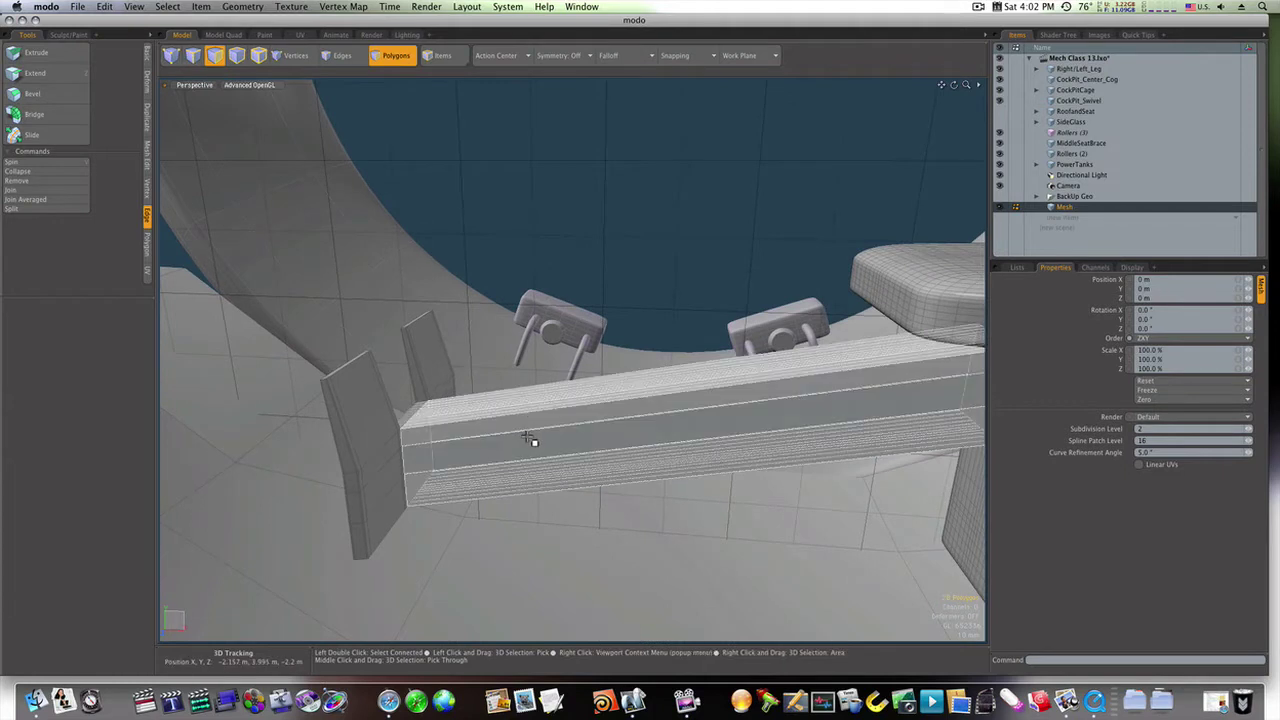
{"action": "key", "text": "alt+c"}
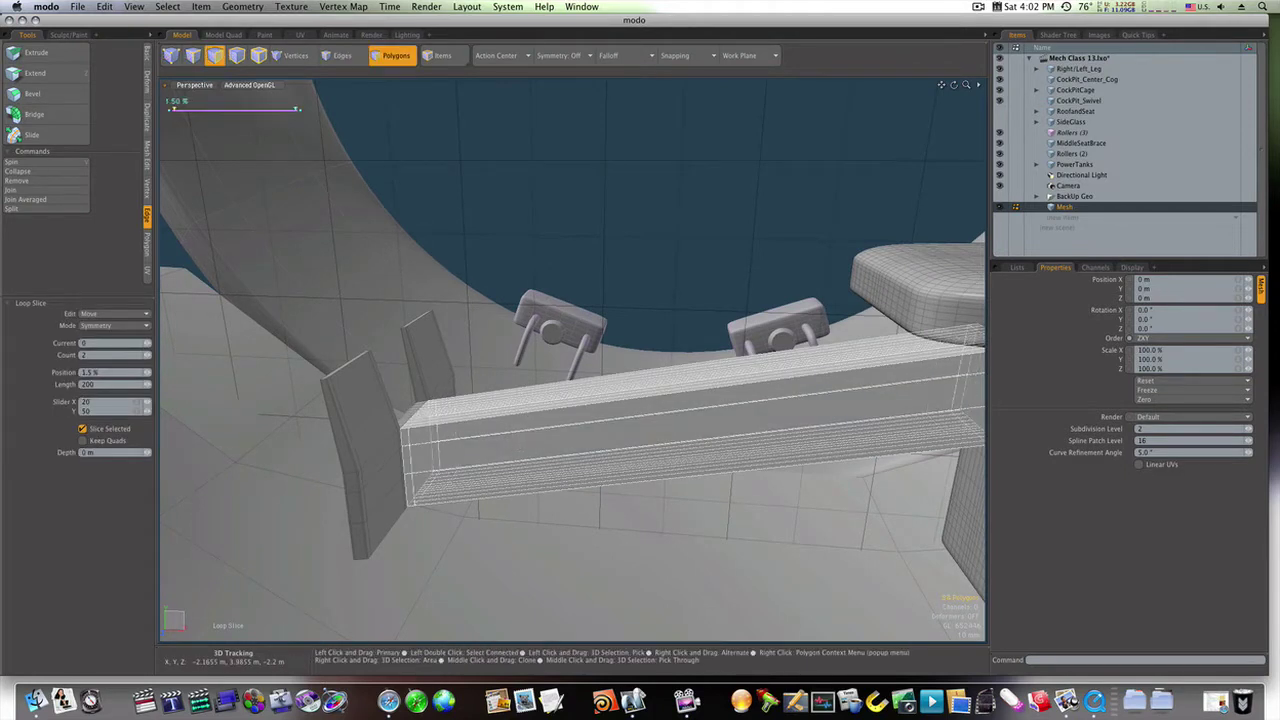
{"action": "left_click", "coordinate": [625, 248]}
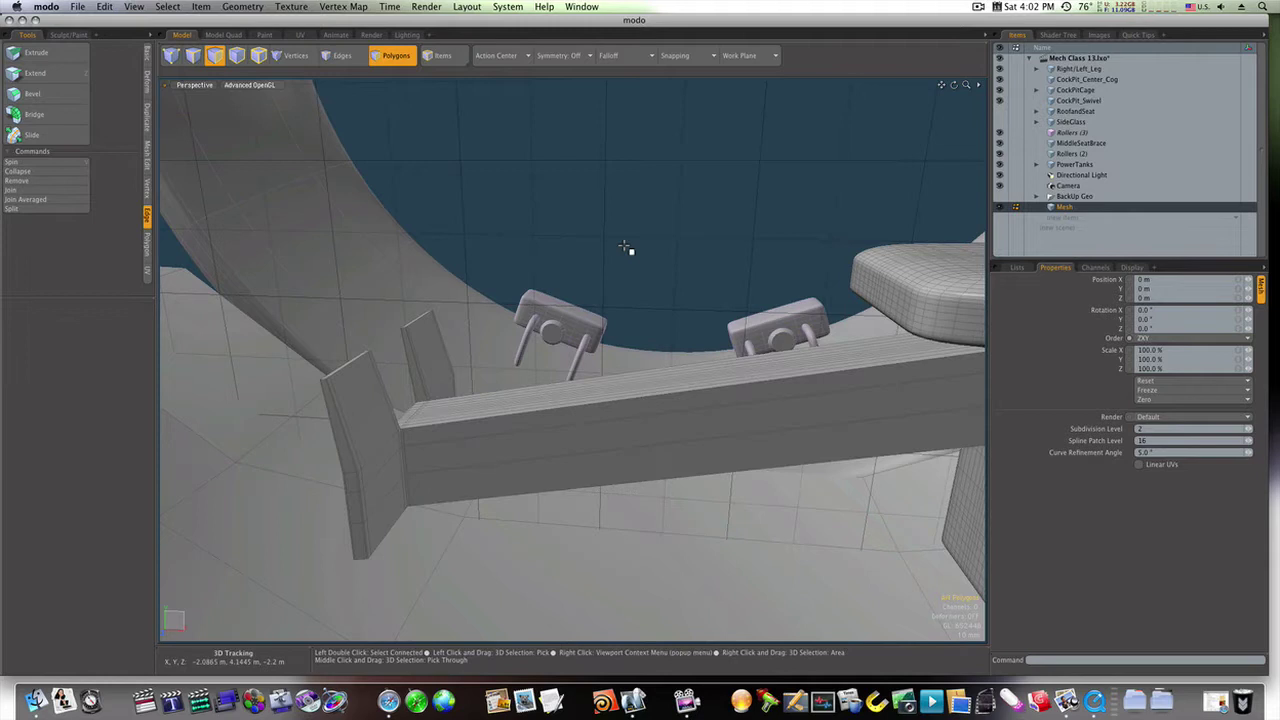
{"action": "key", "text": "Tab"}
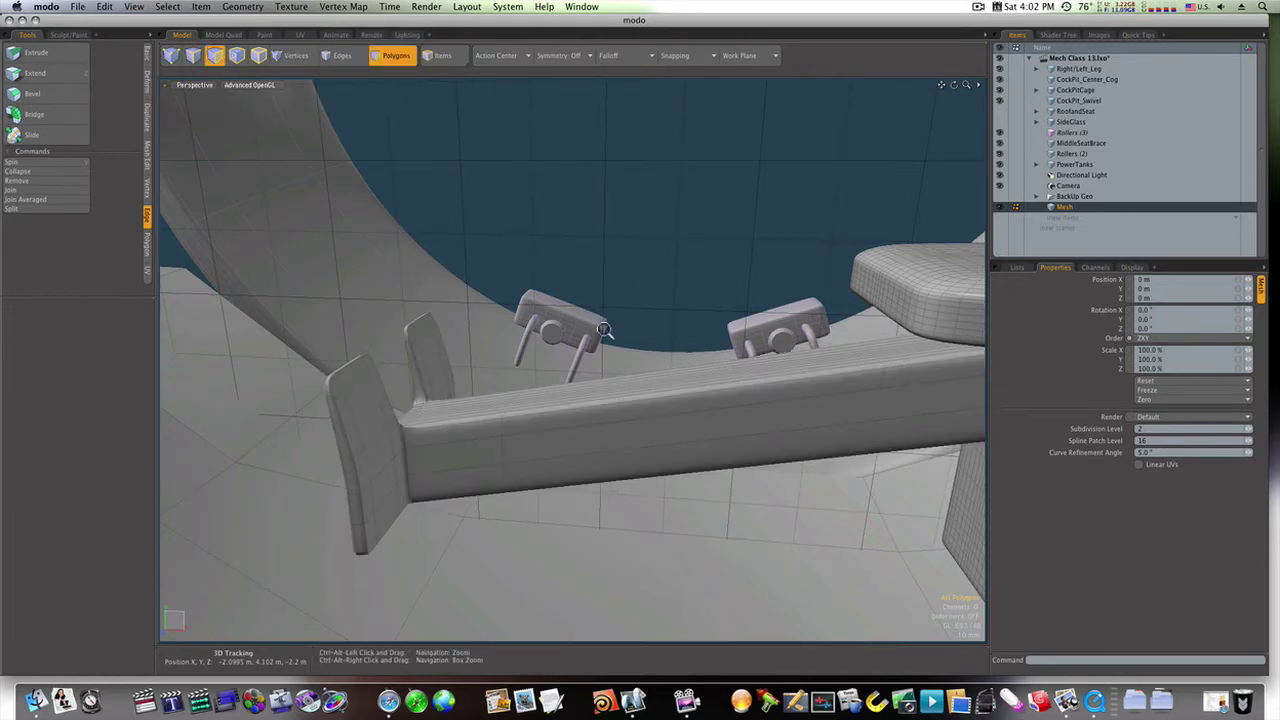
{"action": "left_click_drag", "start_coordinate": [604, 332], "coordinate": [603, 333], "text": "ctrl+alt"}
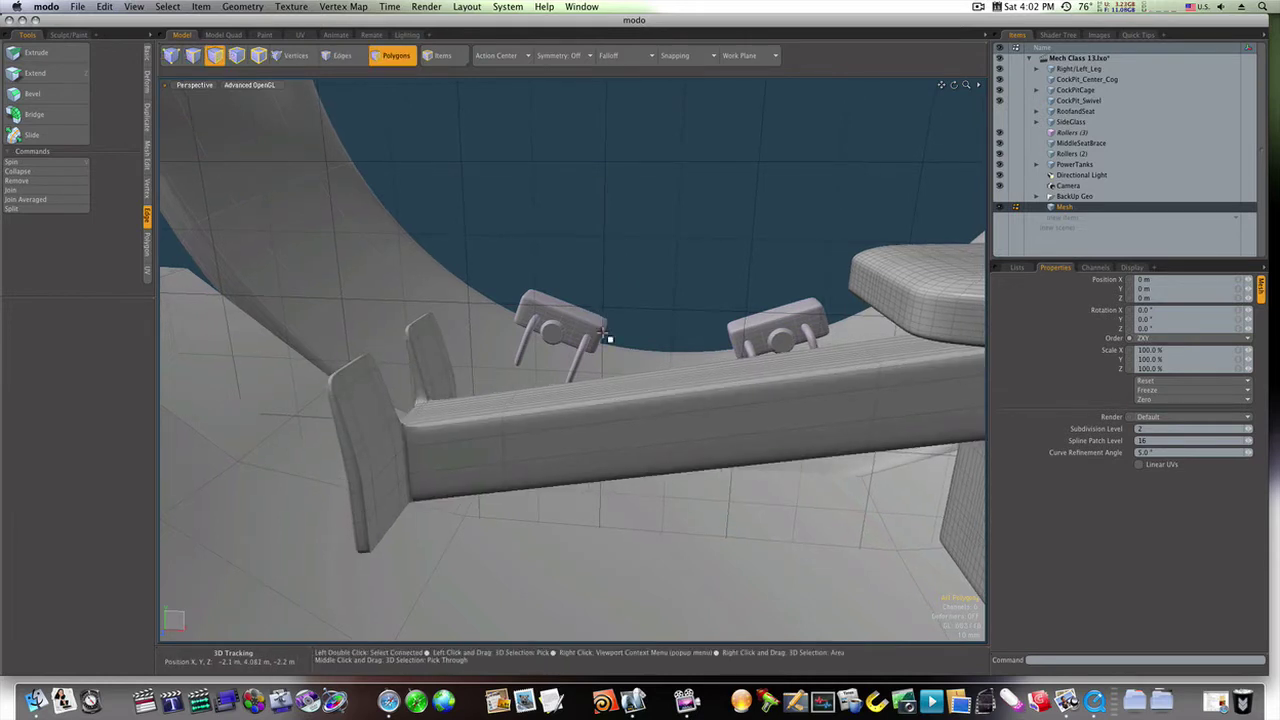
{"action": "left_click_drag", "start_coordinate": [466, 394], "coordinate": [363, 489], "text": "alt"}
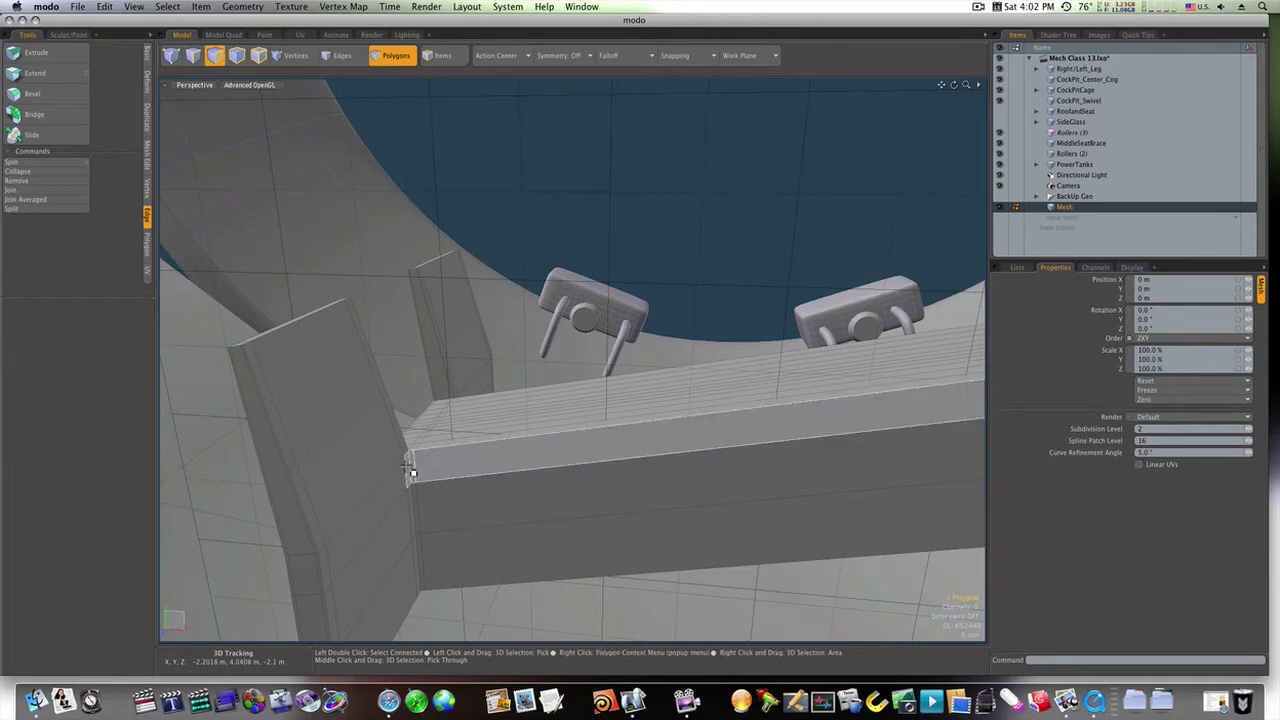
Step: Edge Slice across the arm's front face between the two end plates, joining the plates' matching horizontal edges
{"action": "double_click", "coordinate": [410, 470]}
{"action": "mouse_move", "coordinate": [410, 470]}
{"action": "left_mouse_down", "text": "alt"}
{"action": "mouse_move", "coordinate": [531, 437]}
{"action": "mouse_move", "coordinate": [541, 362]}
{"action": "mouse_move", "coordinate": [414, 403]}
{"action": "mouse_move", "coordinate": [396, 432]}
{"action": "mouse_move", "coordinate": [405, 445]}
{"action": "left_mouse_up", "text": "alt"}
{"action": "key", "text": "1"}
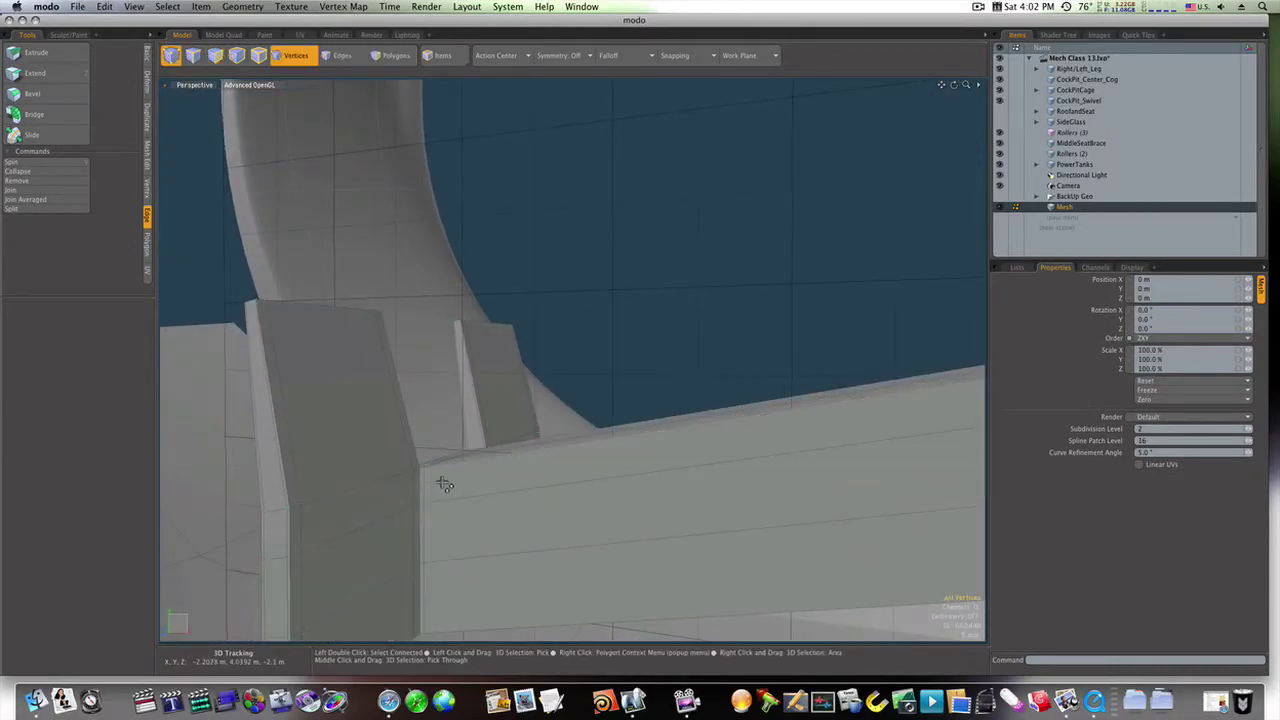
{"action": "key", "text": "2"}
{"action": "key", "text": "3"}
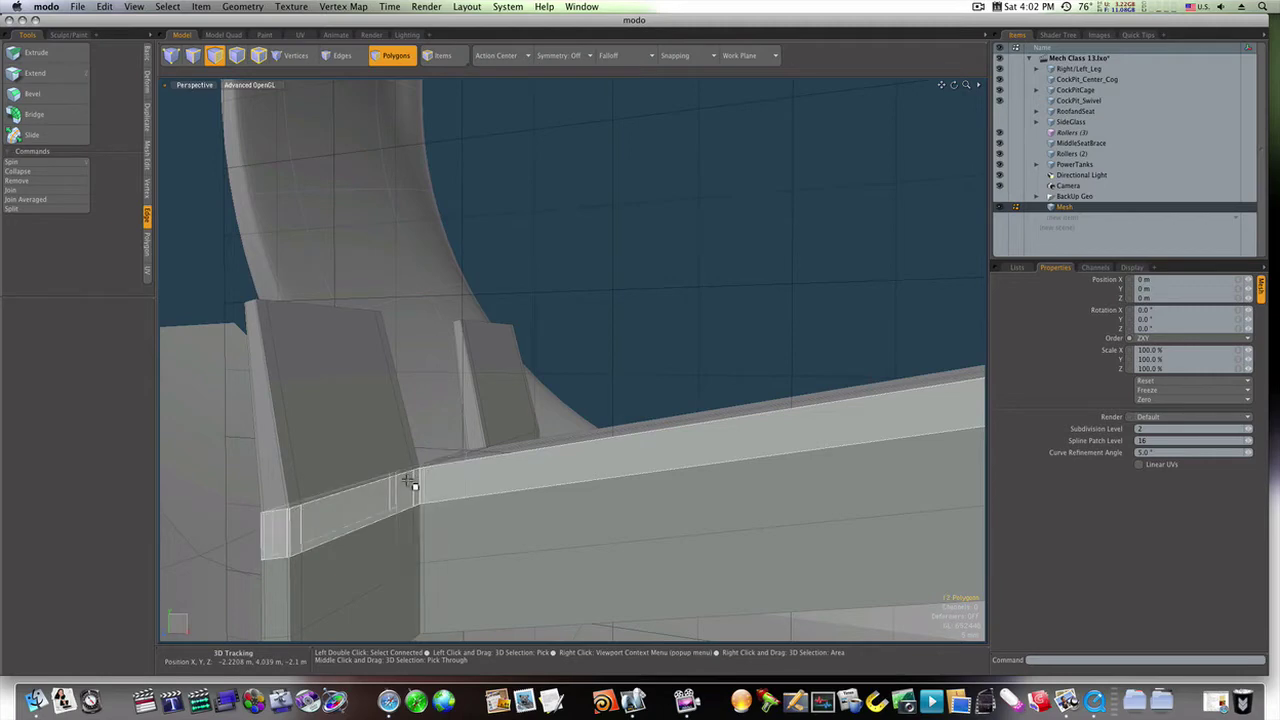
{"action": "left_click_drag", "start_coordinate": [377, 486], "coordinate": [631, 498], "text": "alt+shift"}
{"action": "key", "text": "space"}
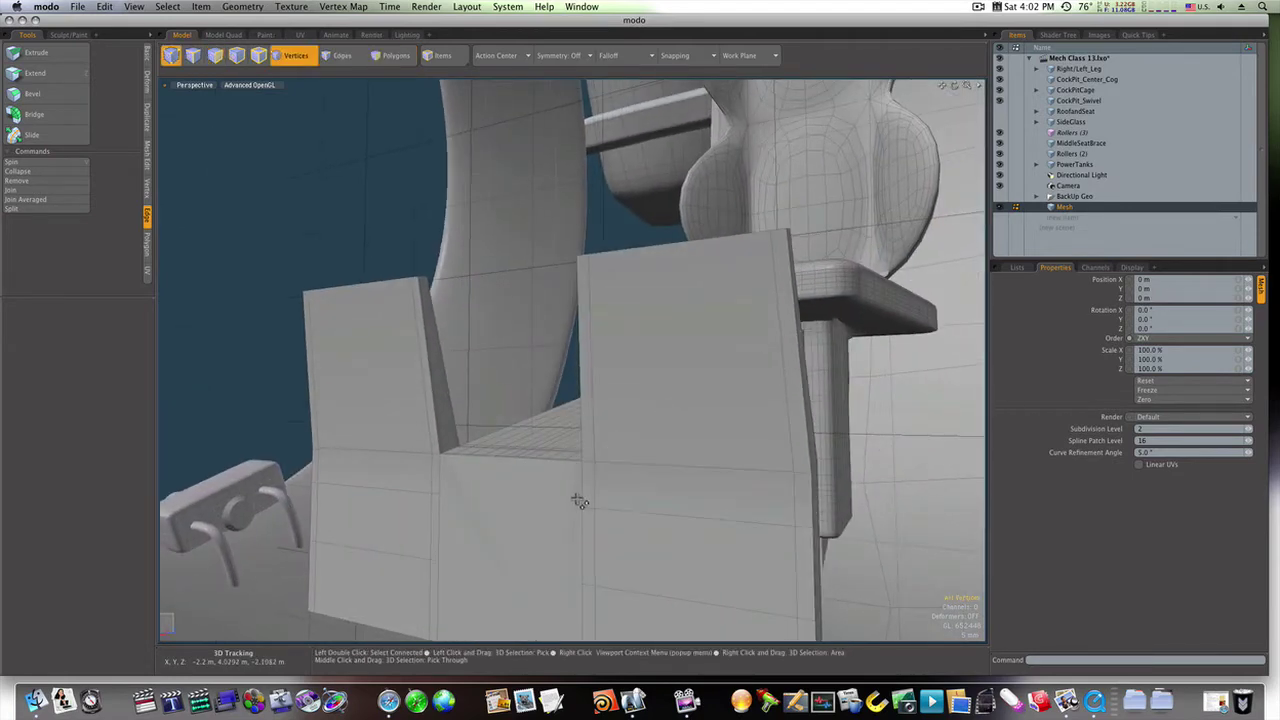
{"action": "key", "text": "c"}
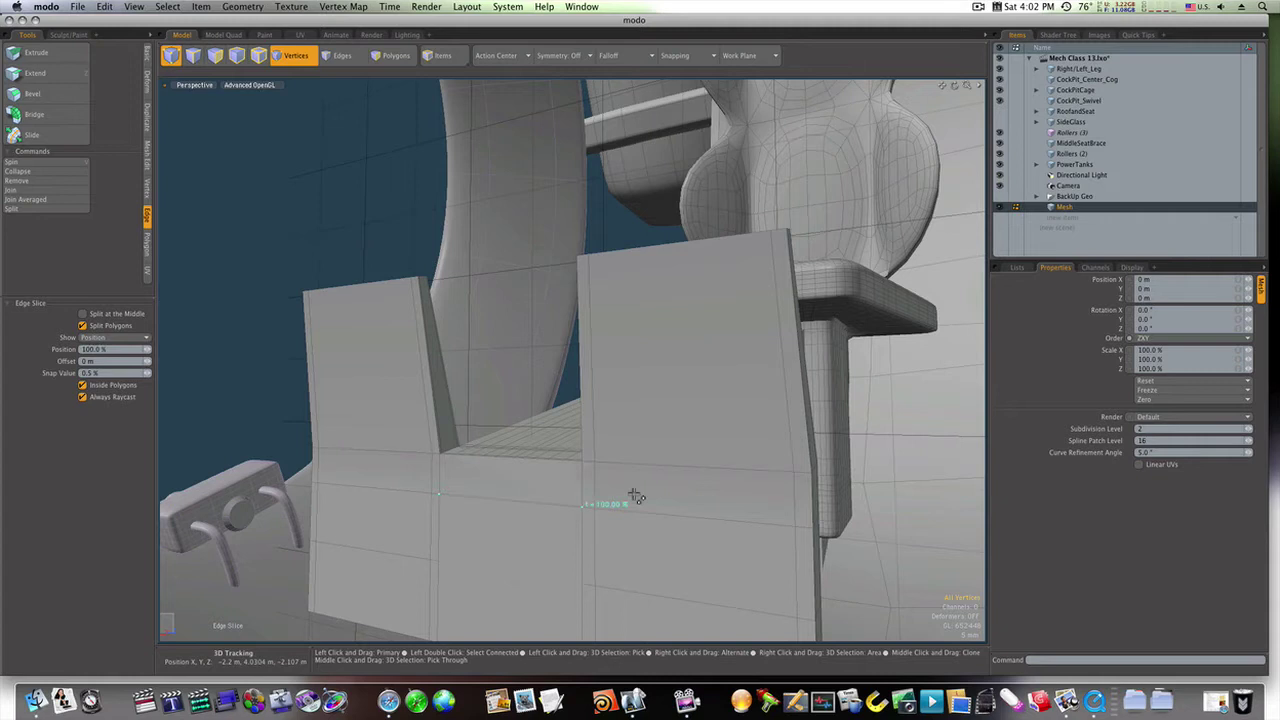
{"action": "key", "text": "space"}
Step: Select the band of polygons running along the arm's upper edge and around the front end plates
{"action": "left_click_drag", "start_coordinate": [710, 496], "coordinate": [568, 488], "text": "alt"}
{"action": "key", "text": "space"}
{"action": "key", "text": "space"}
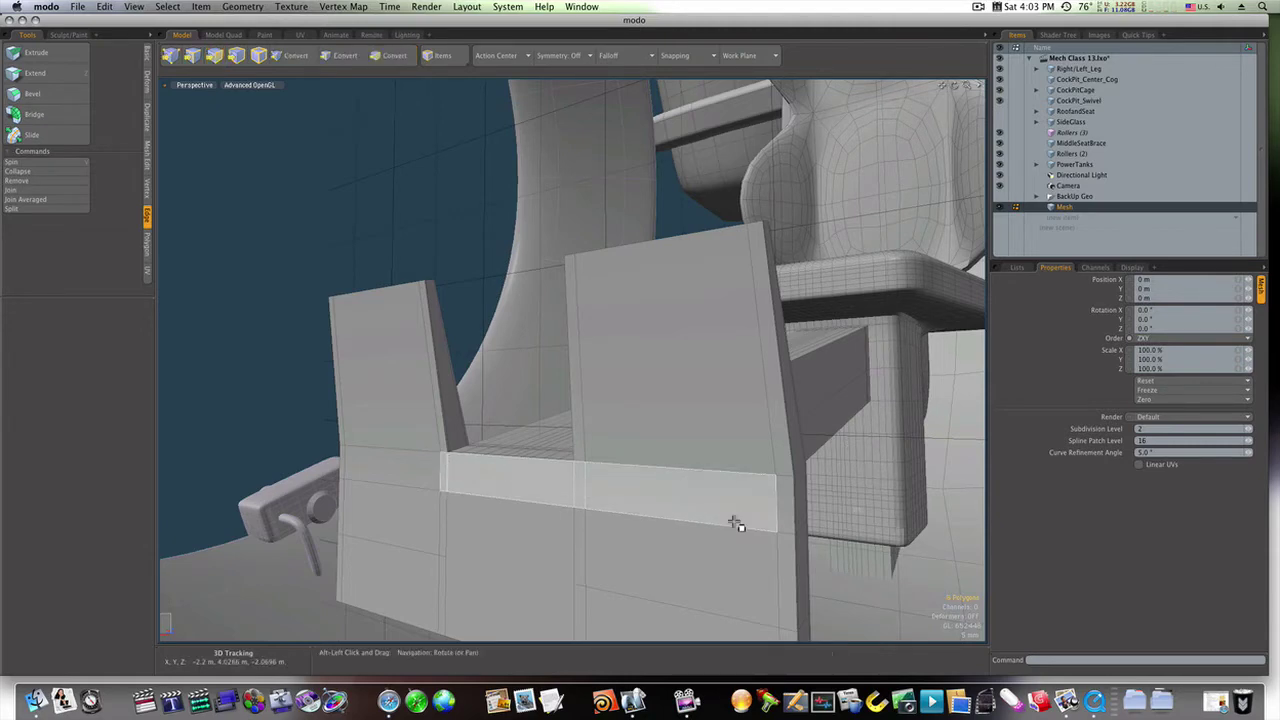
{"action": "left_click", "coordinate": [785, 510], "text": "shift"}
{"action": "left_click_drag", "start_coordinate": [785, 510], "coordinate": [637, 462], "text": "alt"}
{"action": "scroll", "coordinate": [648, 460], "scroll_direction": "down", "scroll_amount": 4}
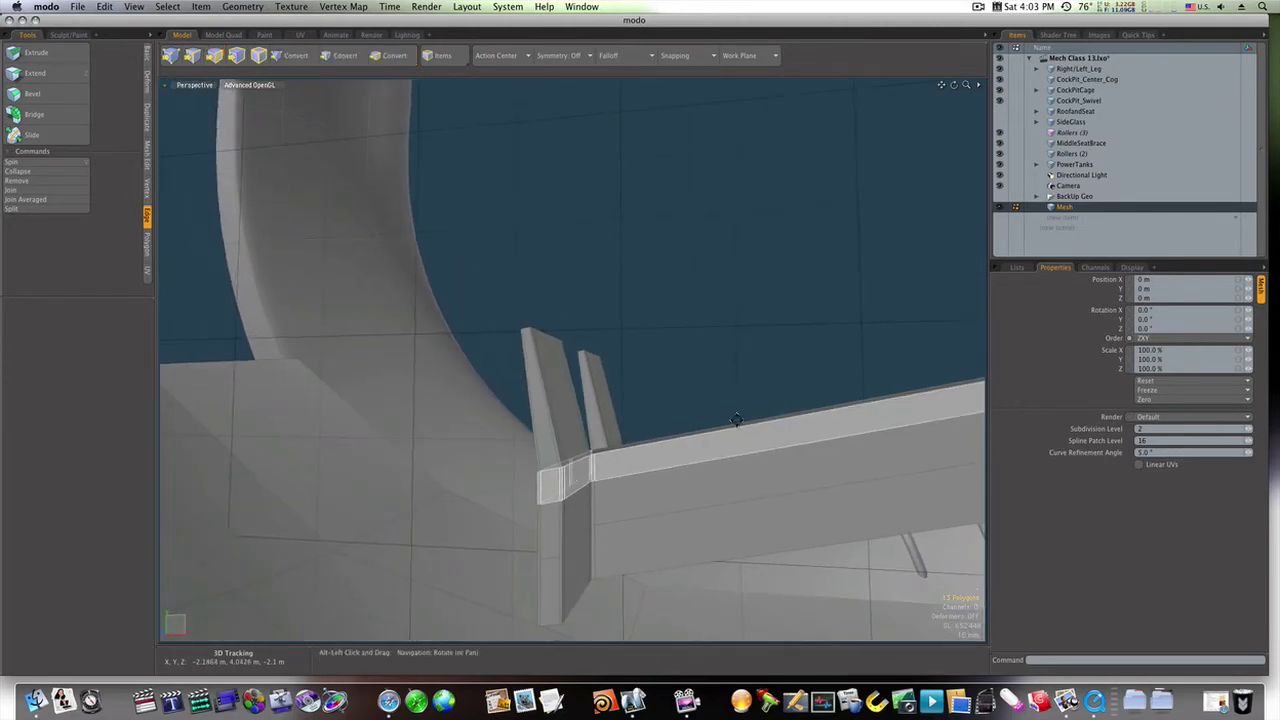
{"action": "left_click_drag", "start_coordinate": [737, 422], "coordinate": [228, 522], "text": "alt+shift"}
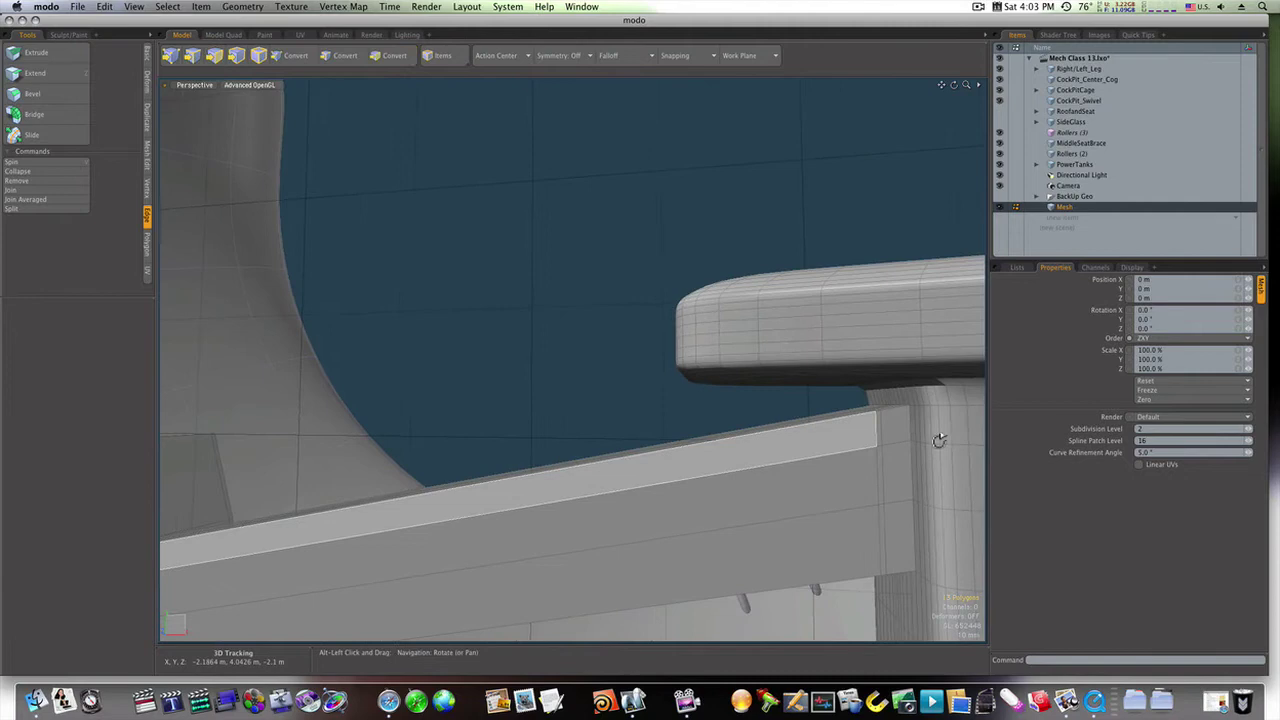
{"action": "left_click_drag", "start_coordinate": [887, 434], "coordinate": [879, 431], "text": "shift"}
{"action": "left_click_drag", "start_coordinate": [583, 506], "coordinate": [903, 465], "text": "alt"}
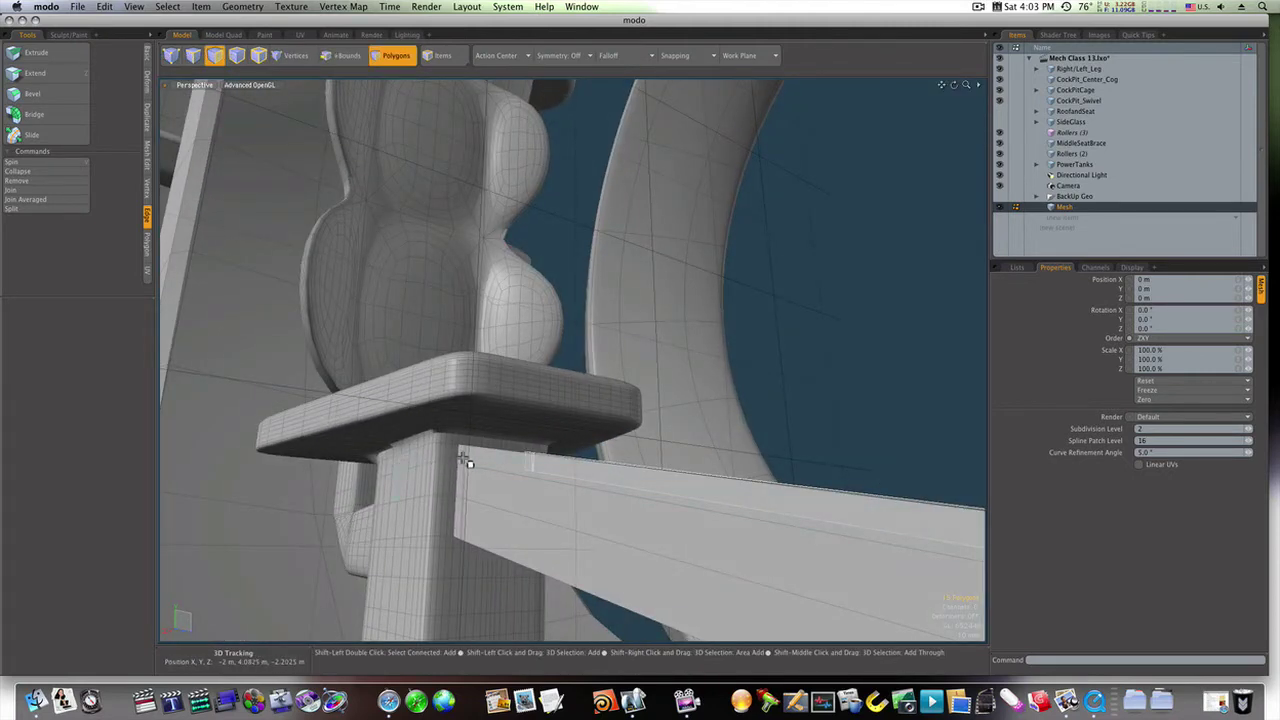
{"action": "mouse_move", "coordinate": [589, 494]}
{"action": "left_mouse_down", "text": "alt"}
{"action": "mouse_move", "coordinate": [563, 500]}
{"action": "mouse_move", "coordinate": [834, 531]}
{"action": "mouse_move", "coordinate": [880, 557]}
{"action": "mouse_move", "coordinate": [757, 549]}
{"action": "mouse_move", "coordinate": [770, 540]}
{"action": "mouse_move", "coordinate": [731, 571]}
{"action": "mouse_move", "coordinate": [703, 573]}
{"action": "mouse_move", "coordinate": [760, 562]}
{"action": "mouse_move", "coordinate": [586, 543]}
{"action": "mouse_move", "coordinate": [534, 566]}
{"action": "mouse_move", "coordinate": [577, 486]}
{"action": "mouse_move", "coordinate": [611, 509]}
{"action": "mouse_move", "coordinate": [671, 511]}
{"action": "mouse_move", "coordinate": [597, 500]}
{"action": "left_mouse_up", "text": "alt"}
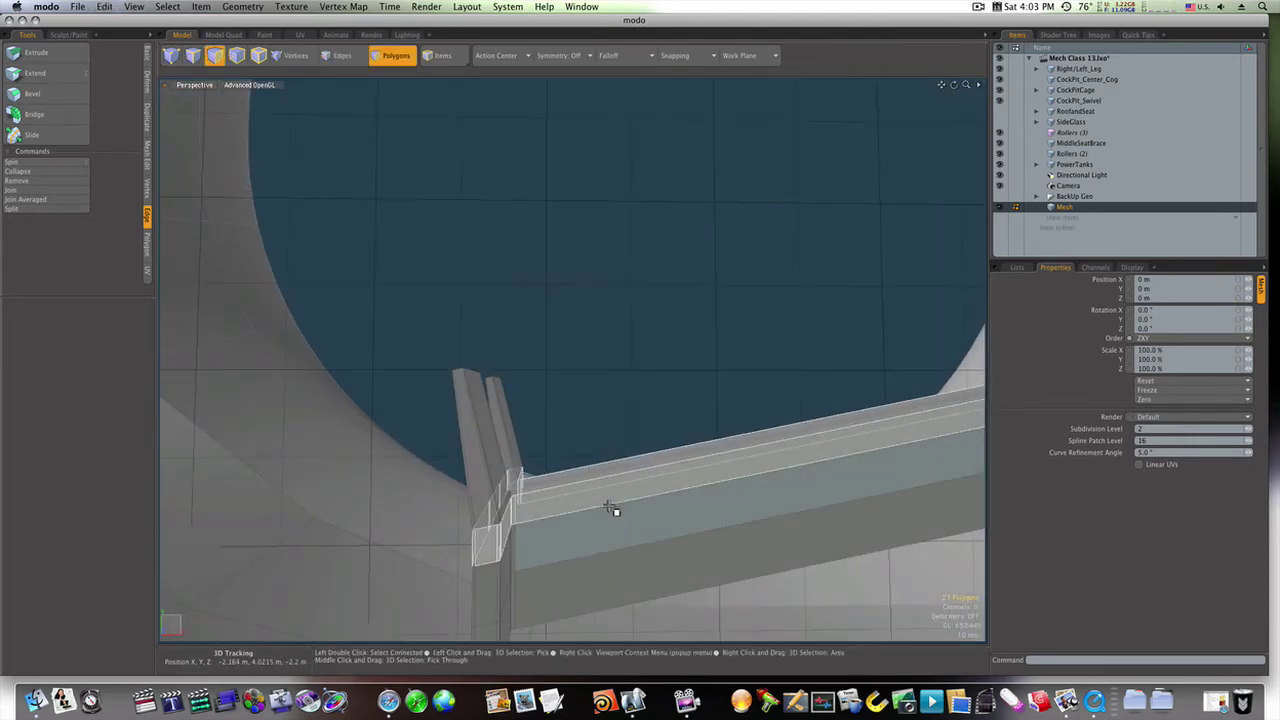
Step: Loop Slice the completed upper band of polygons in Free mode with one cut at 89.5%, and check the subdivided mesh
{"action": "key", "text": "alt+c"}
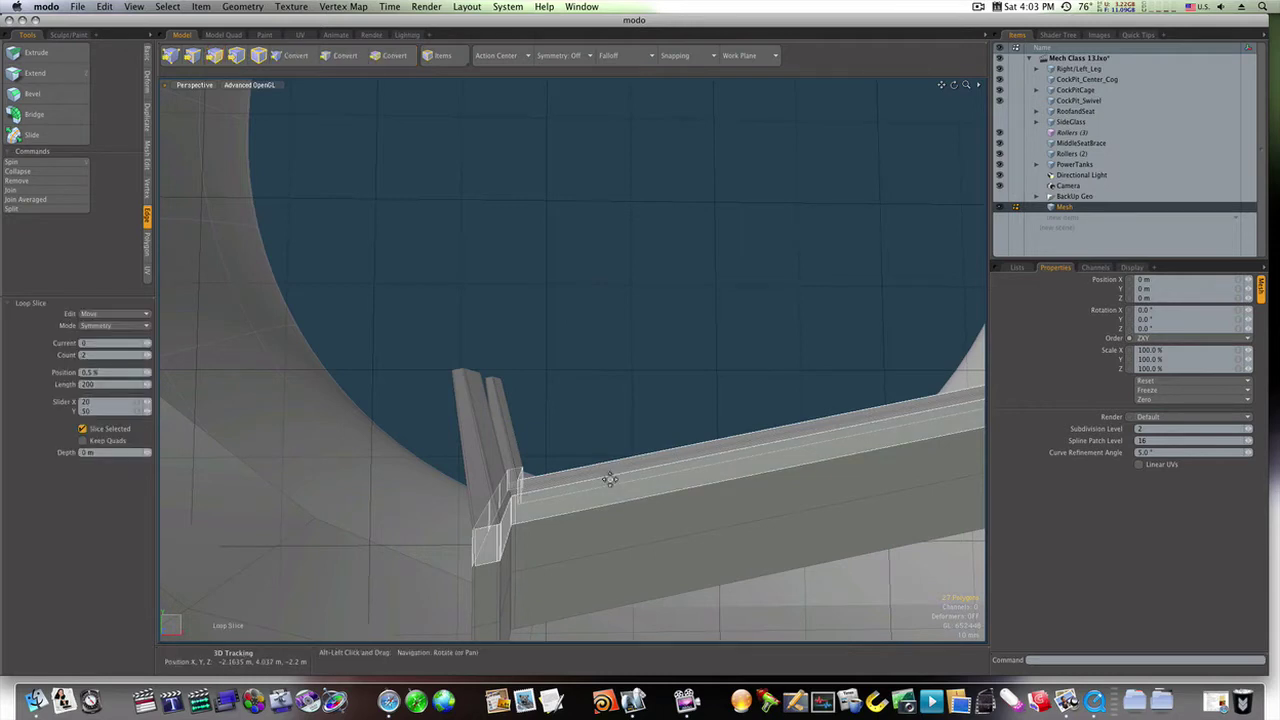
{"action": "left_click", "coordinate": [146, 327]}
{"action": "left_click", "coordinate": [147, 316]}
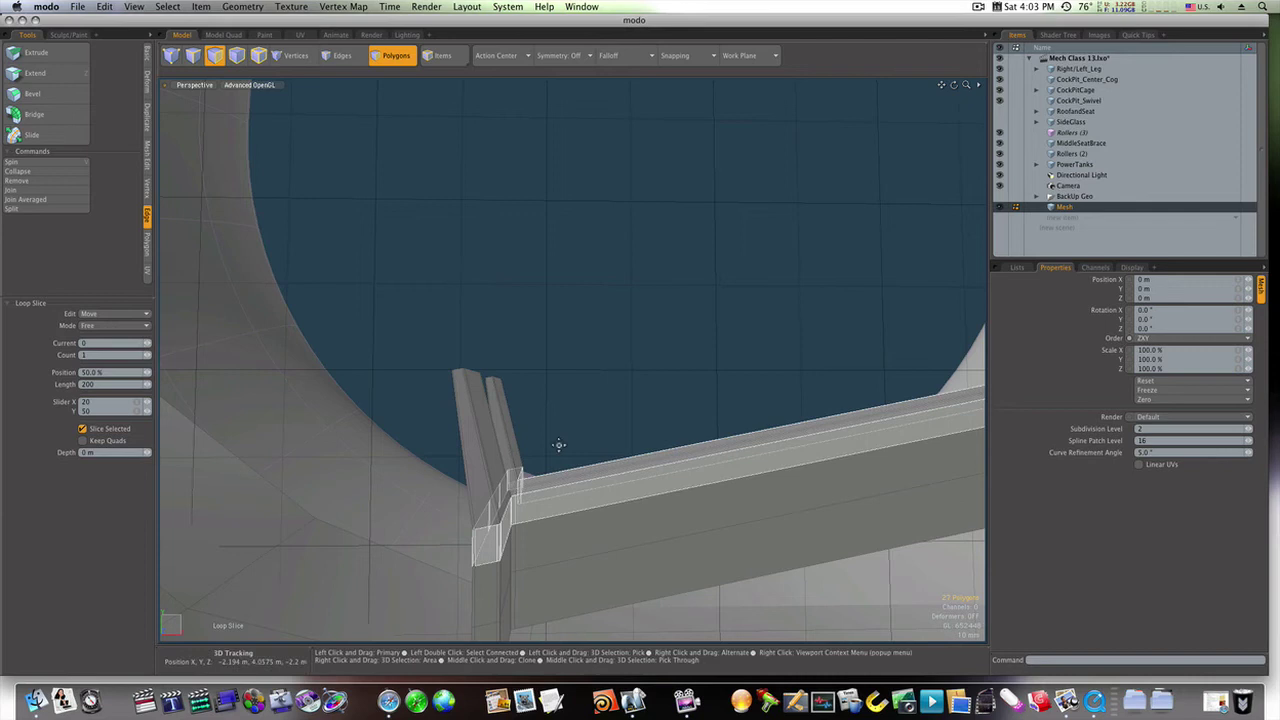
{"action": "left_click_drag", "start_coordinate": [580, 523], "coordinate": [530, 508], "text": "alt"}
{"action": "key", "text": "space"}
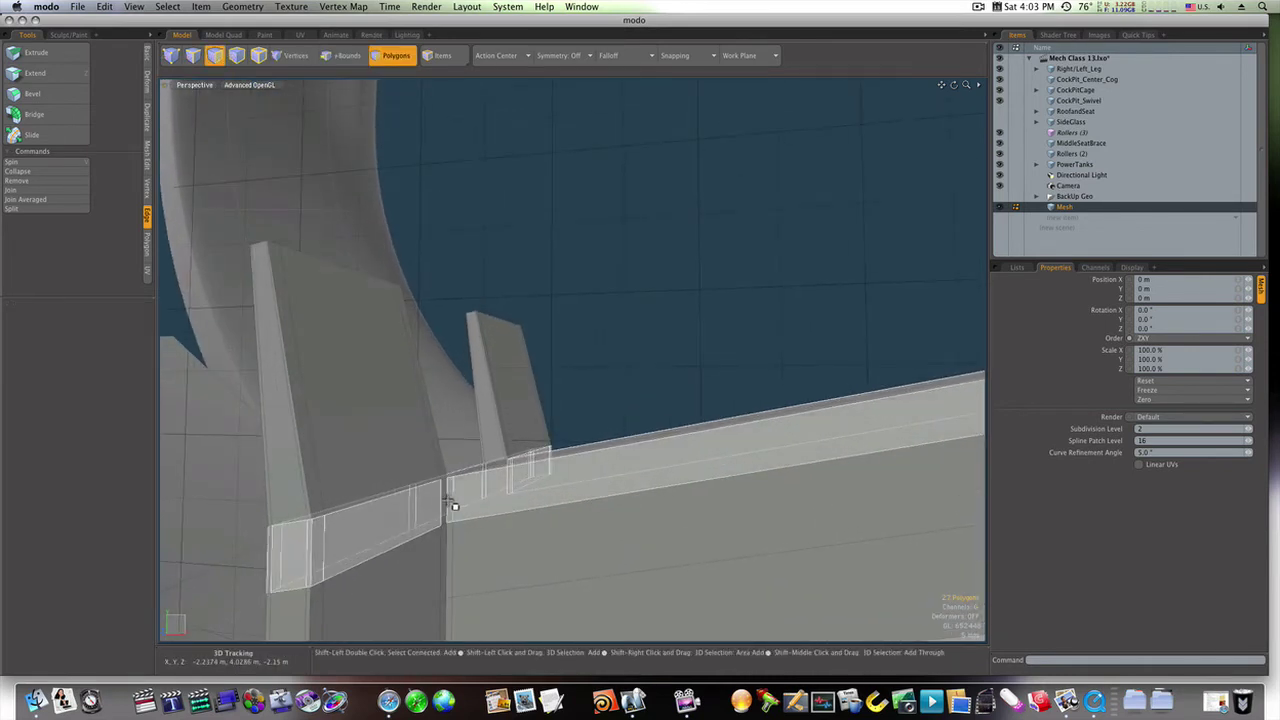
{"action": "key", "text": "alt+c"}
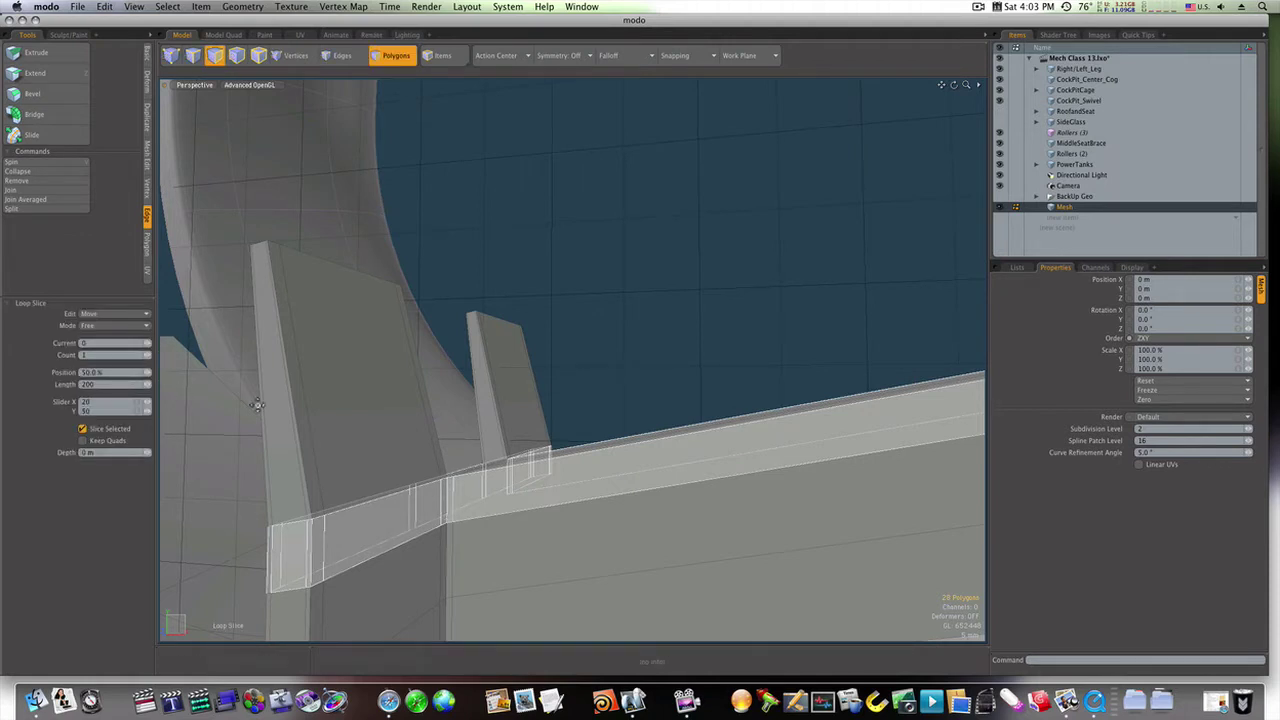
{"action": "left_click_drag", "start_coordinate": [235, 108], "coordinate": [283, 108]}
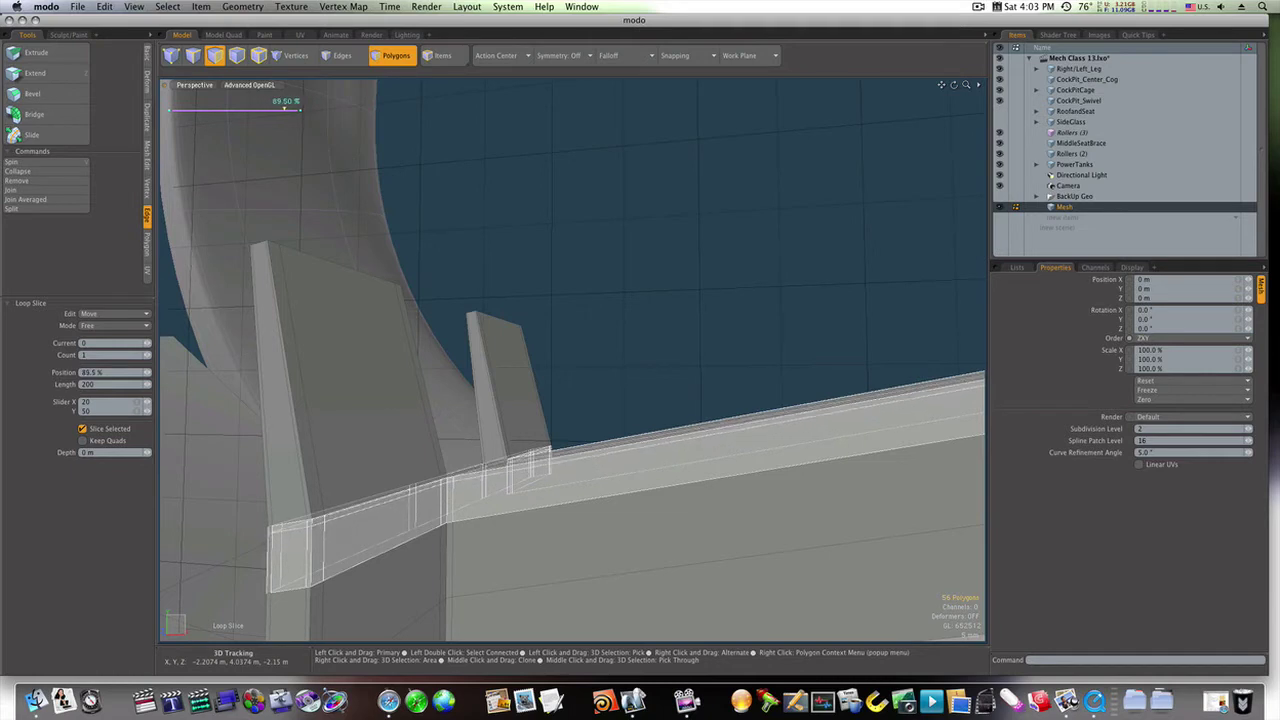
{"action": "key", "text": "space"}
{"action": "left_click", "coordinate": [577, 400]}
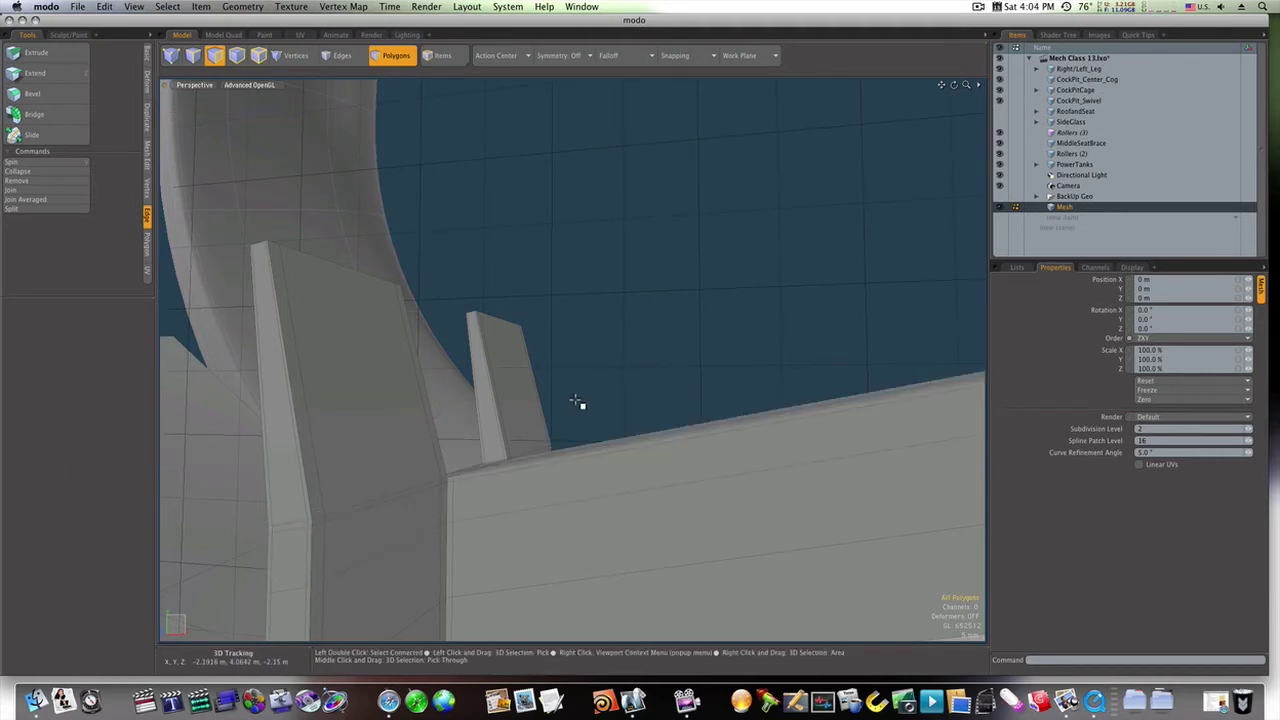
{"action": "key", "text": "Tab"}
{"action": "left_click_drag", "start_coordinate": [578, 401], "coordinate": [528, 534], "text": "alt"}
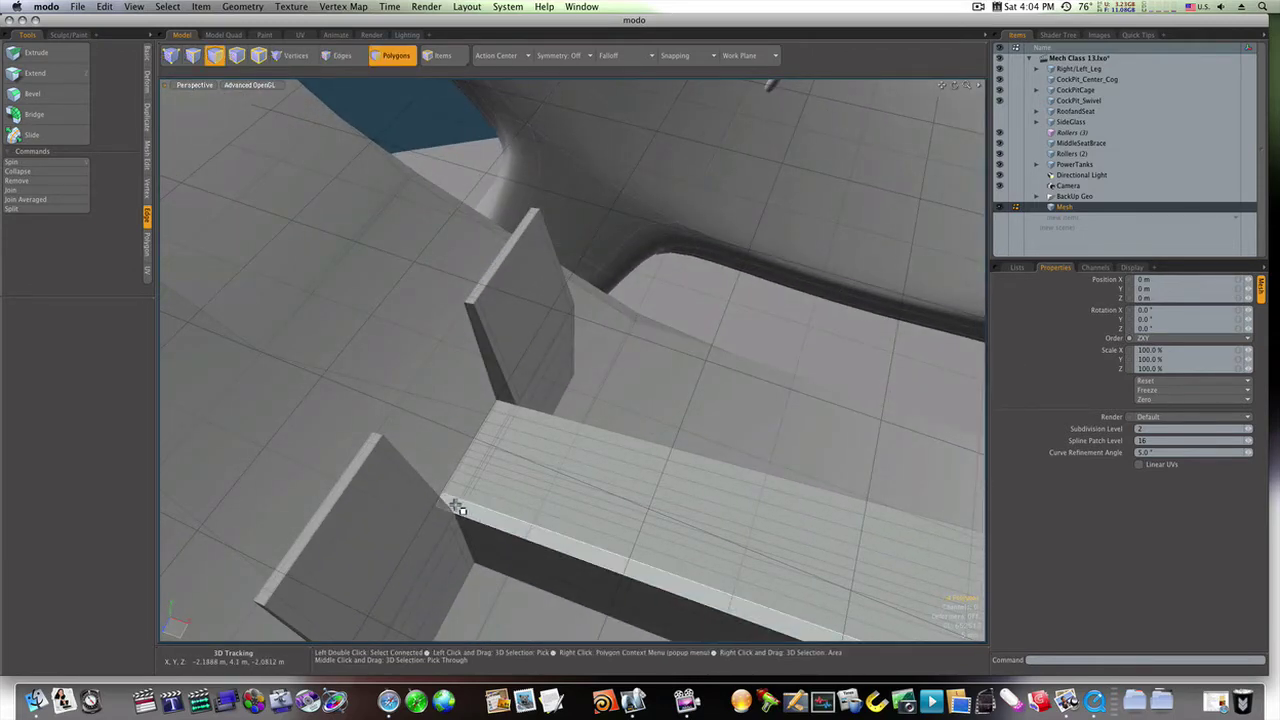
Step: Edge Slice down the arm's front face just inside both end plates, at positions of 12.5%, 10.5% and 12%
{"action": "left_click_drag", "start_coordinate": [489, 503], "coordinate": [703, 486], "text": "alt"}
{"action": "left_click_drag", "start_coordinate": [703, 486], "coordinate": [797, 500], "text": "alt"}
{"action": "key", "text": "c"}
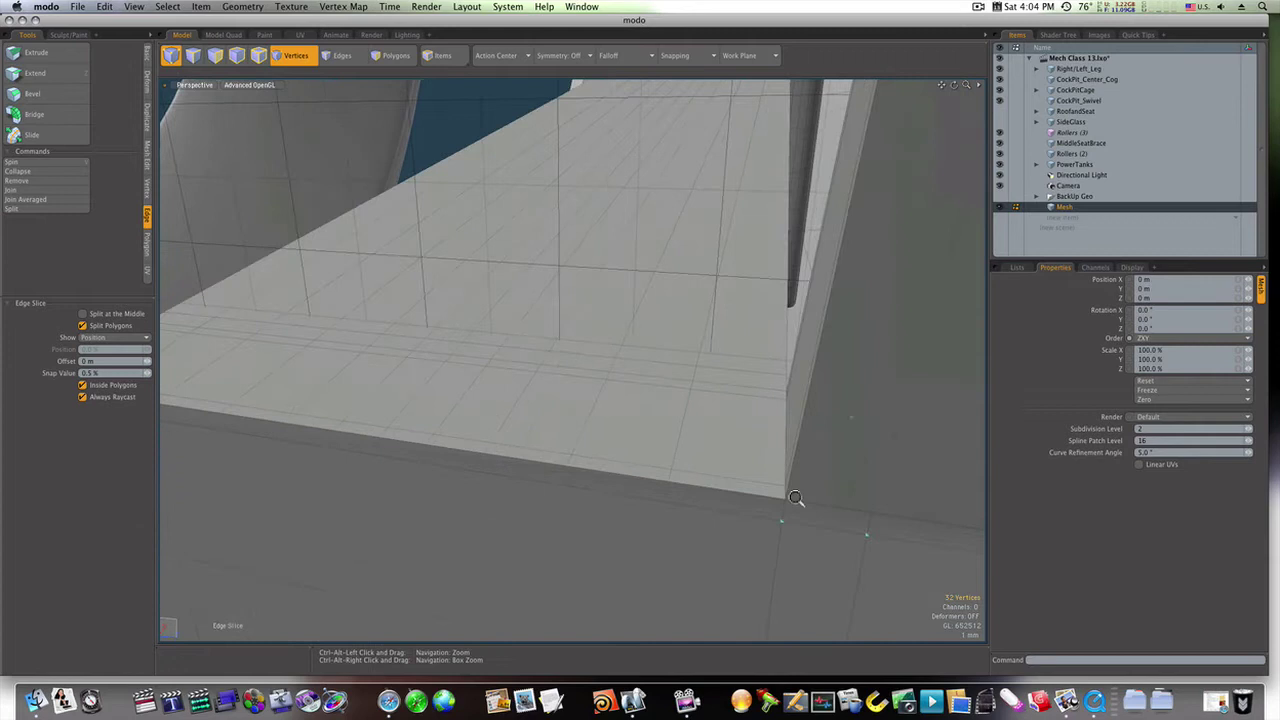
{"action": "key", "text": "space"}
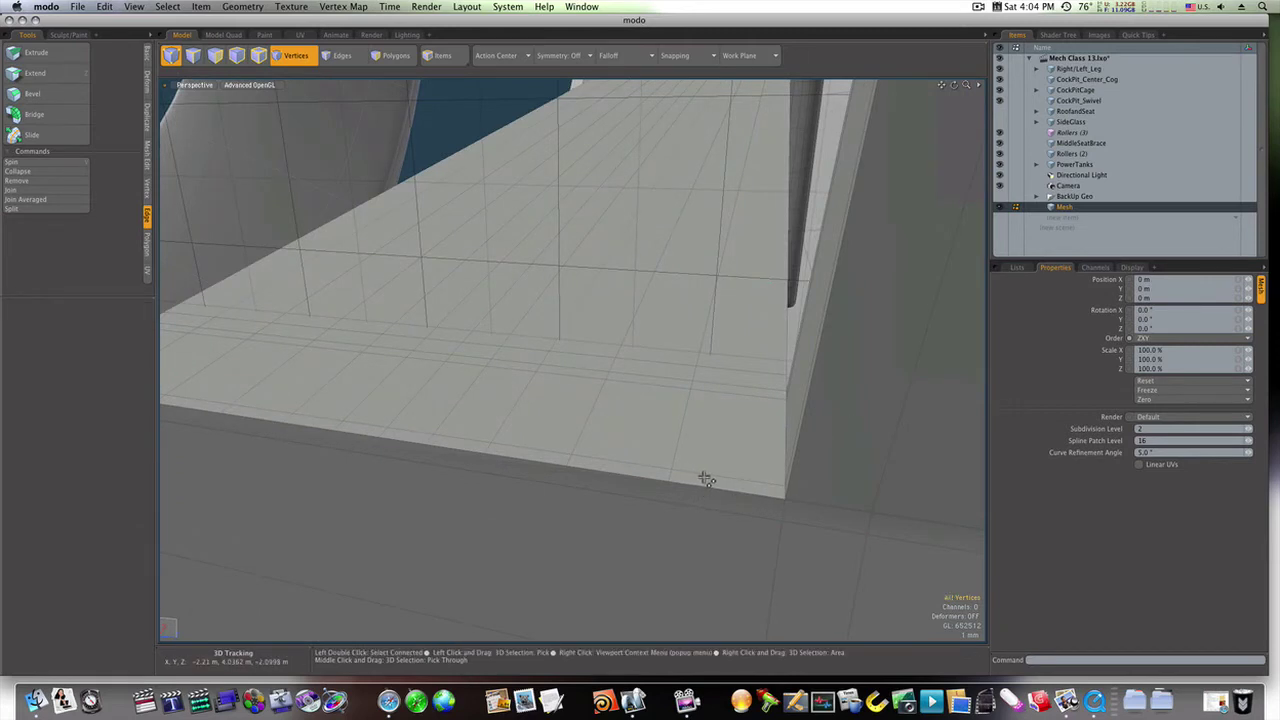
{"action": "key", "text": "alt+c"}
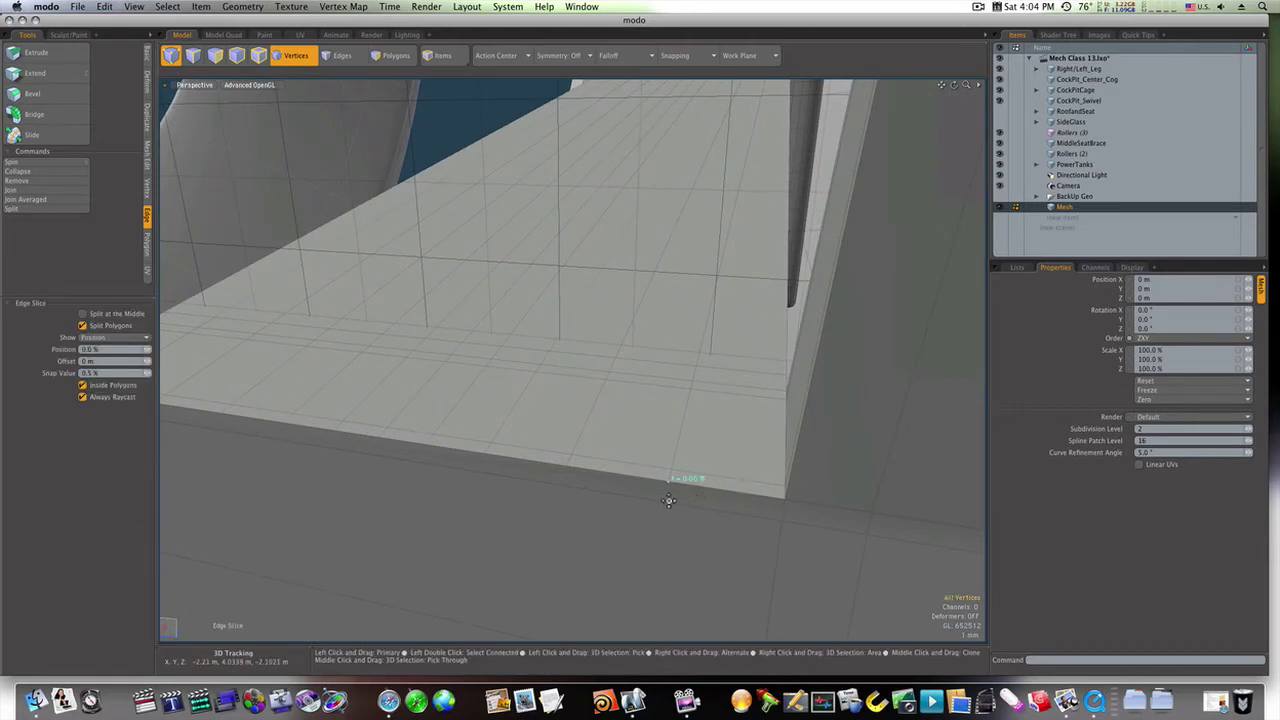
{"action": "left_click_drag", "start_coordinate": [677, 508], "coordinate": [712, 361], "text": "alt"}
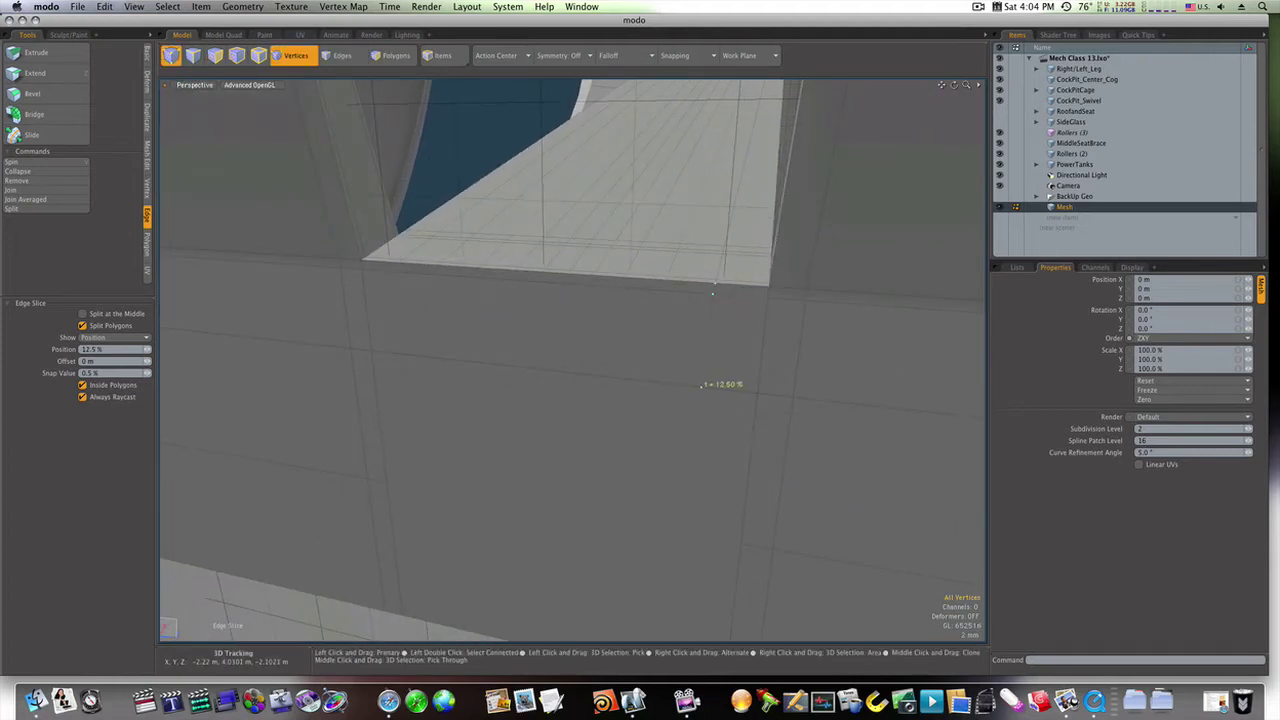
{"action": "left_click_drag", "start_coordinate": [691, 406], "coordinate": [691, 537], "text": "alt"}
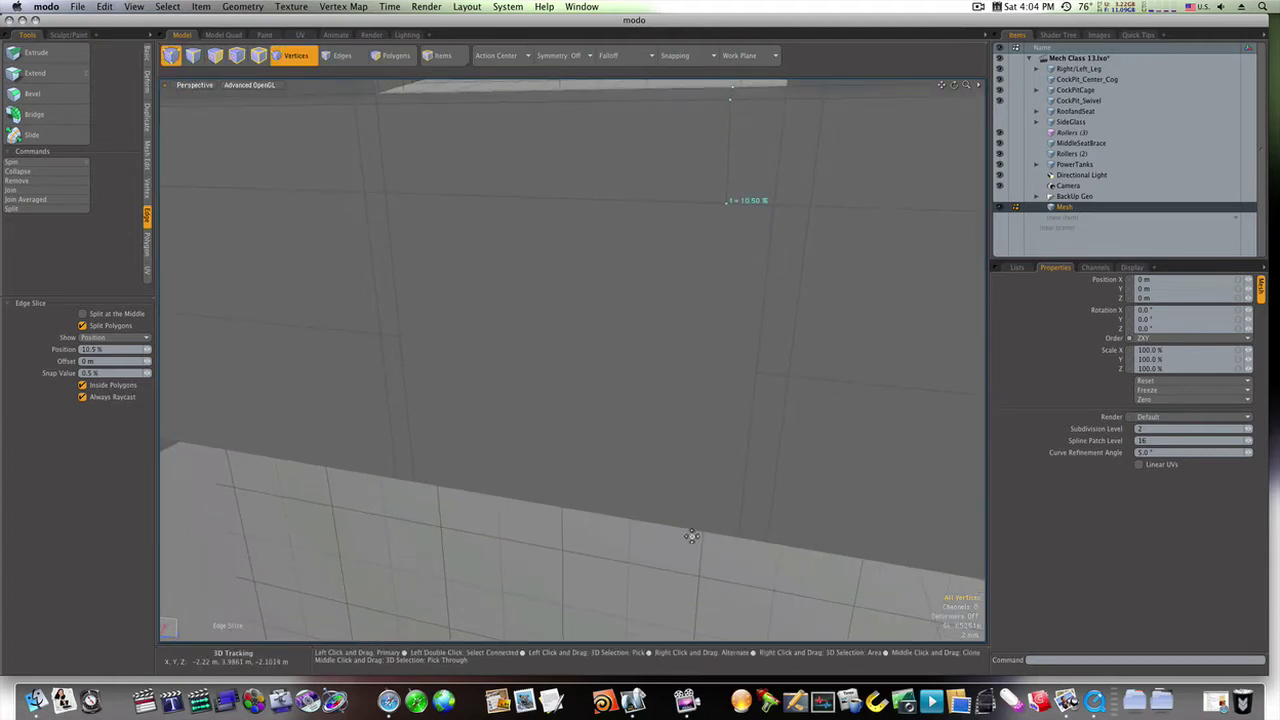
{"action": "left_click_drag", "start_coordinate": [652, 470], "coordinate": [409, 163], "text": "alt"}
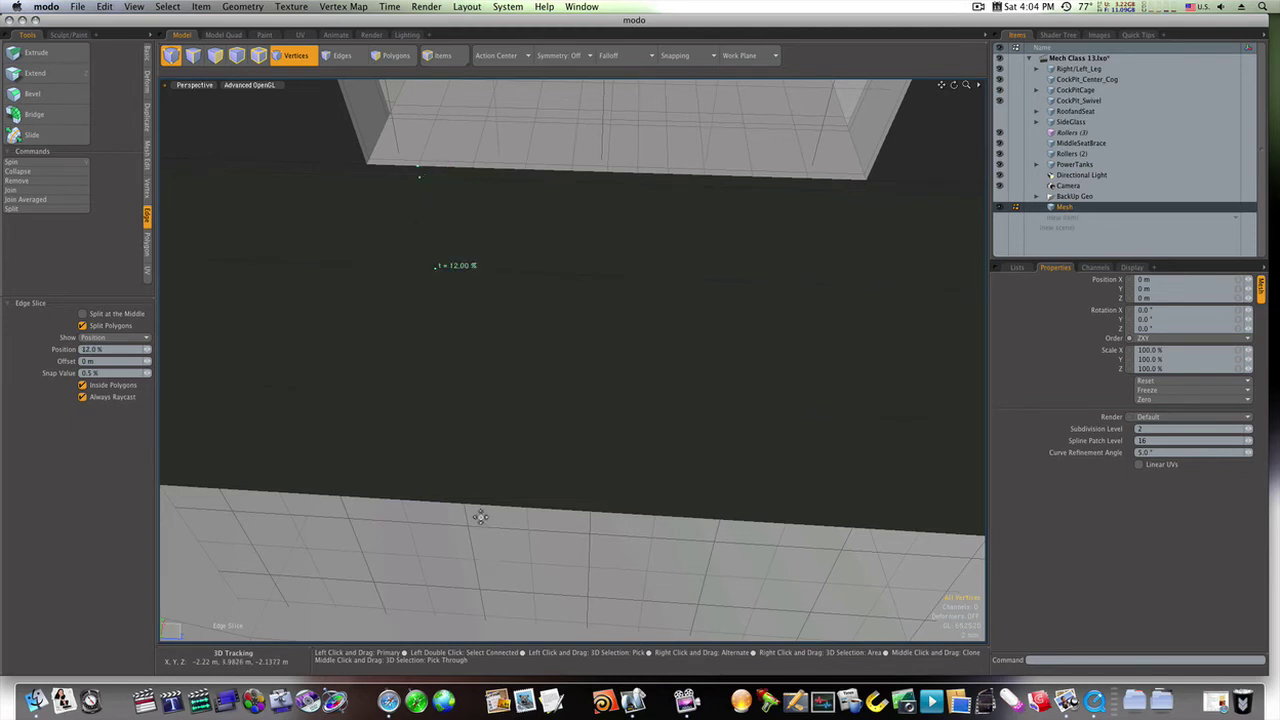
{"action": "key", "text": "space"}
{"action": "key", "text": "space"}
{"action": "key", "text": "space"}
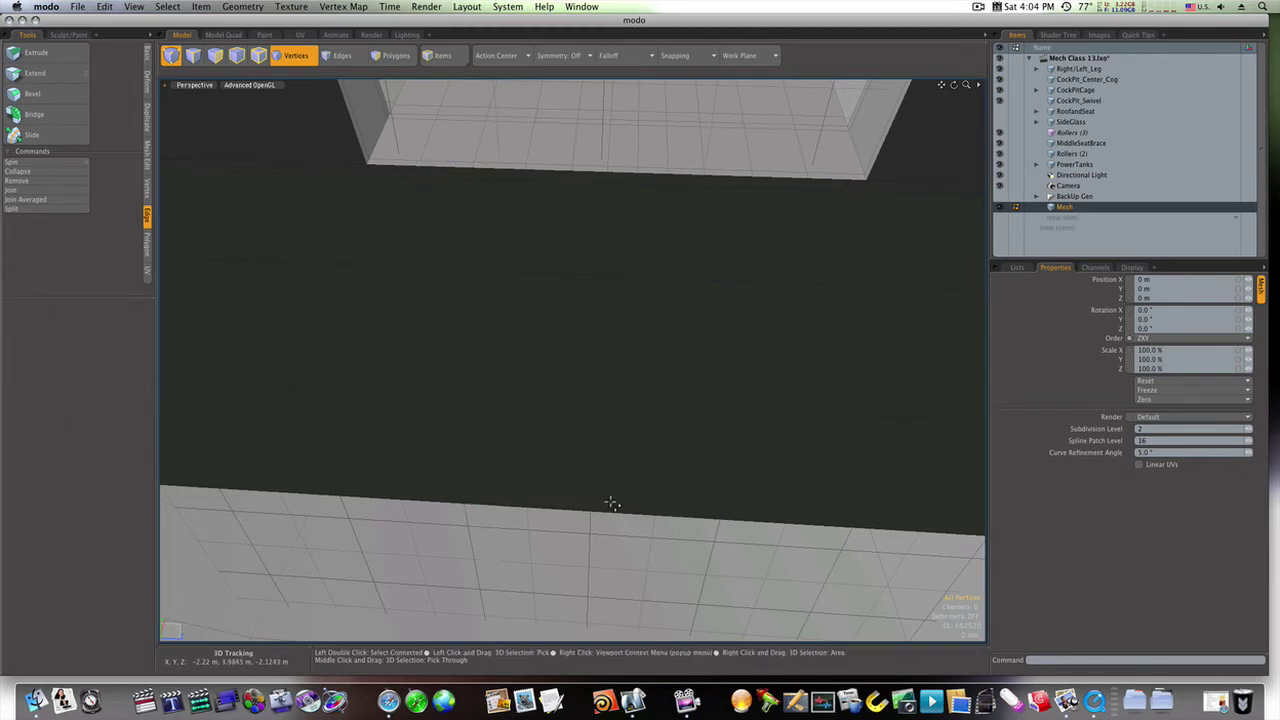
{"action": "key", "text": "Delete"}
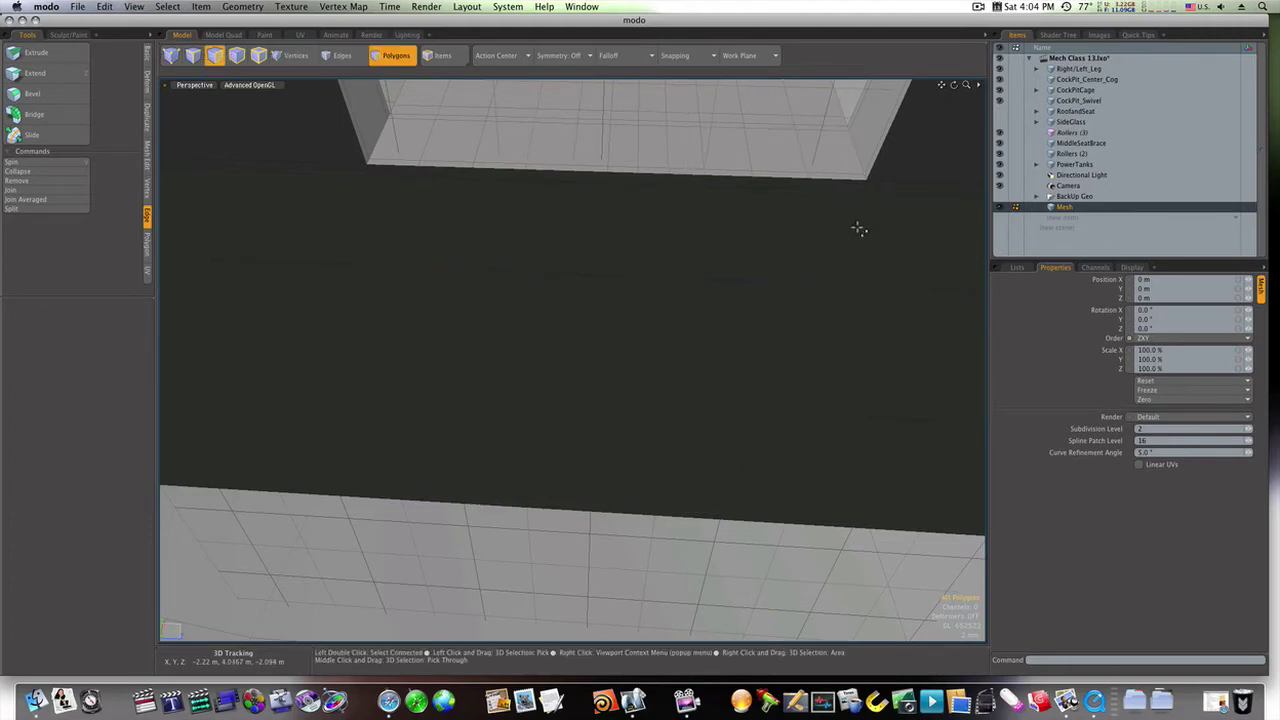
Step: Loop Slice the strip of polygons running around the arm's near edge with a single free cut at 90%, and preview the subdivision
{"action": "left_click_drag", "start_coordinate": [857, 226], "coordinate": [513, 360], "text": "alt"}
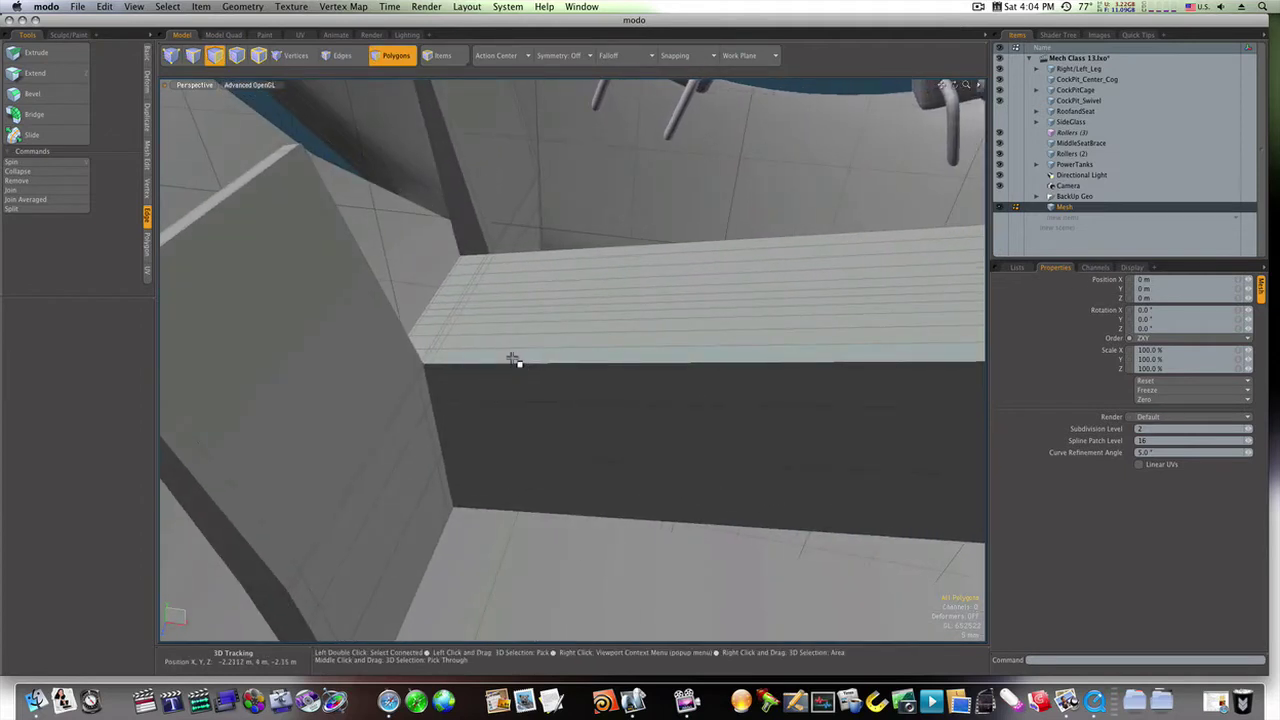
{"action": "left_click", "coordinate": [440, 355]}
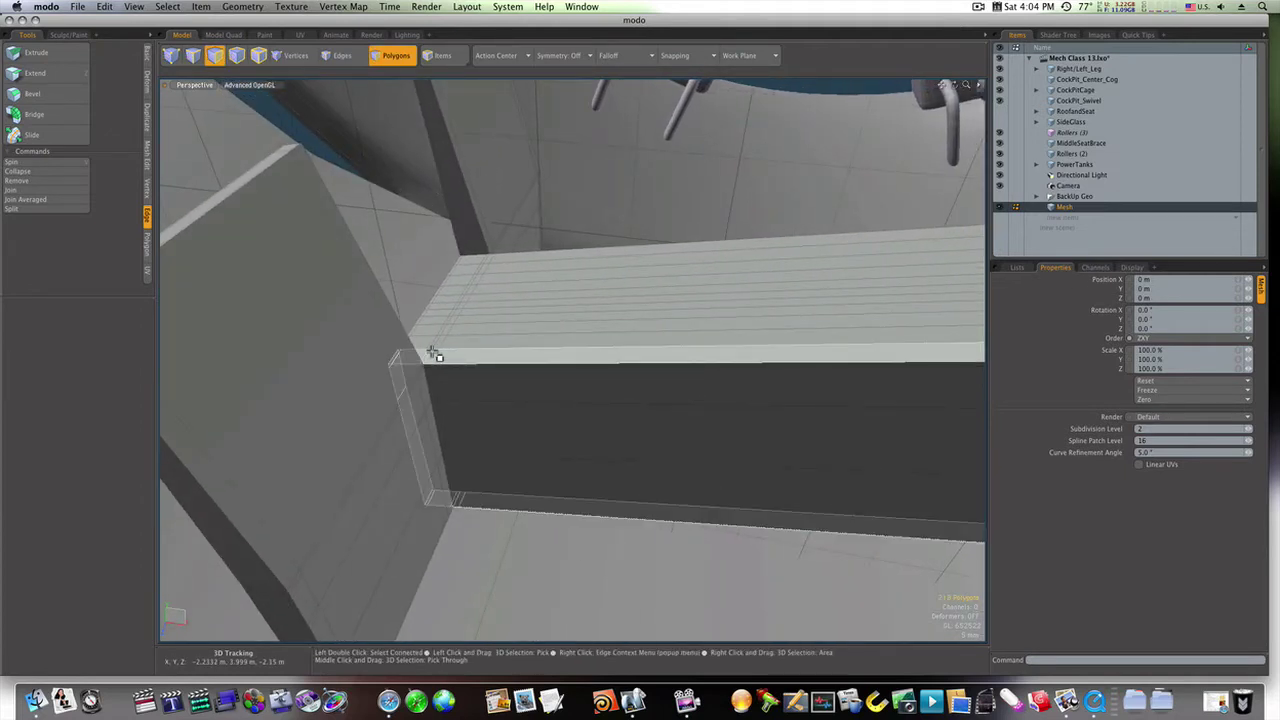
{"action": "left_click_drag", "start_coordinate": [500, 374], "coordinate": [610, 421], "text": "alt"}
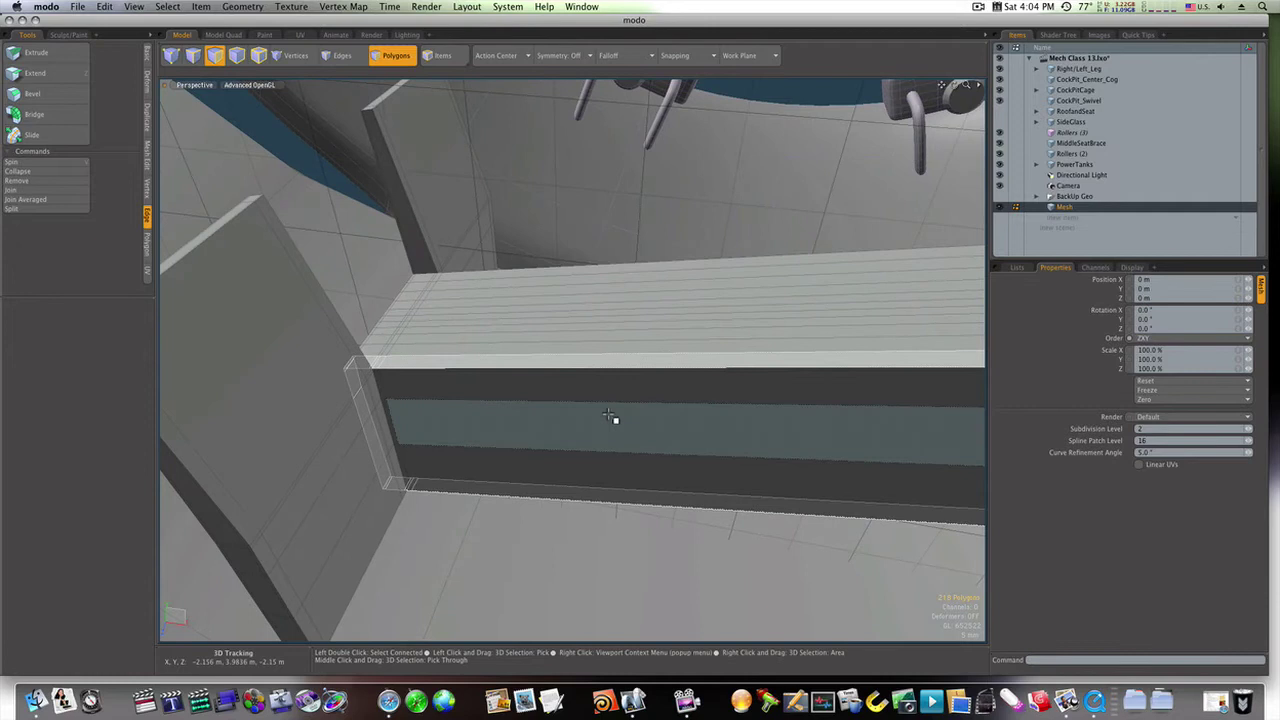
{"action": "key", "text": "alt+c"}
{"action": "left_click", "coordinate": [608, 406]}
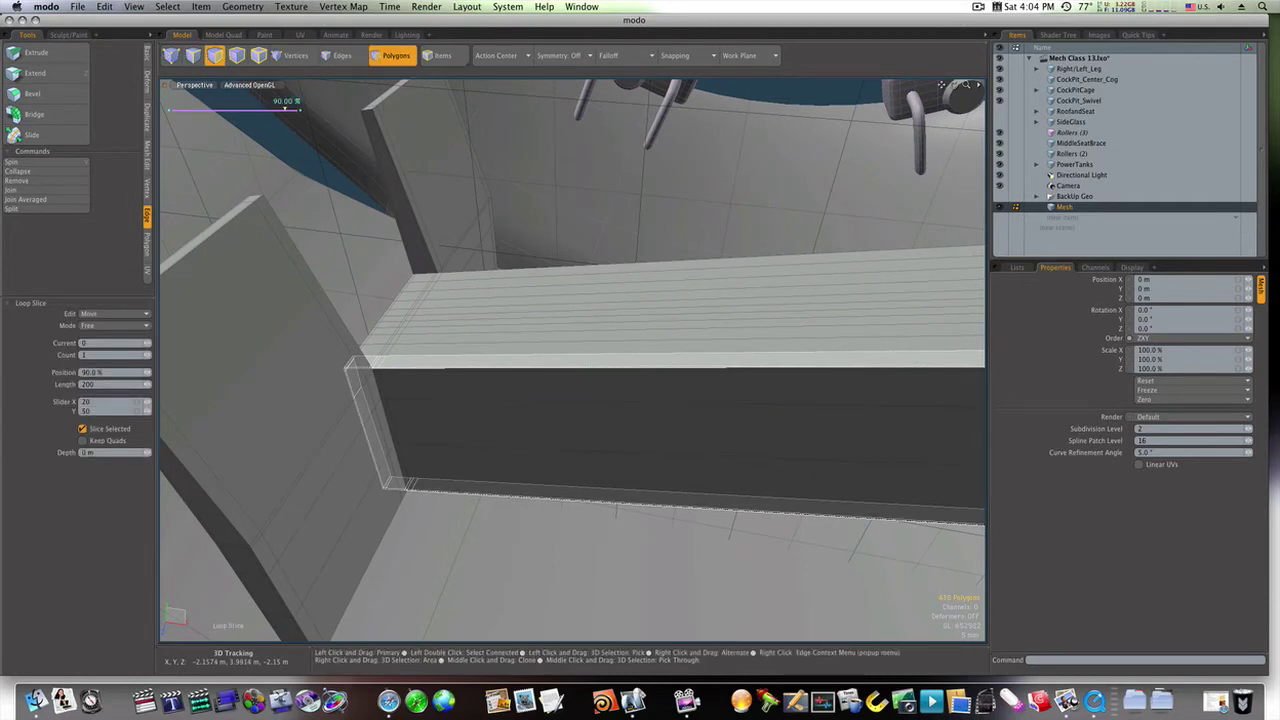
{"action": "key", "text": "q"}
{"action": "left_click", "coordinate": [595, 527]}
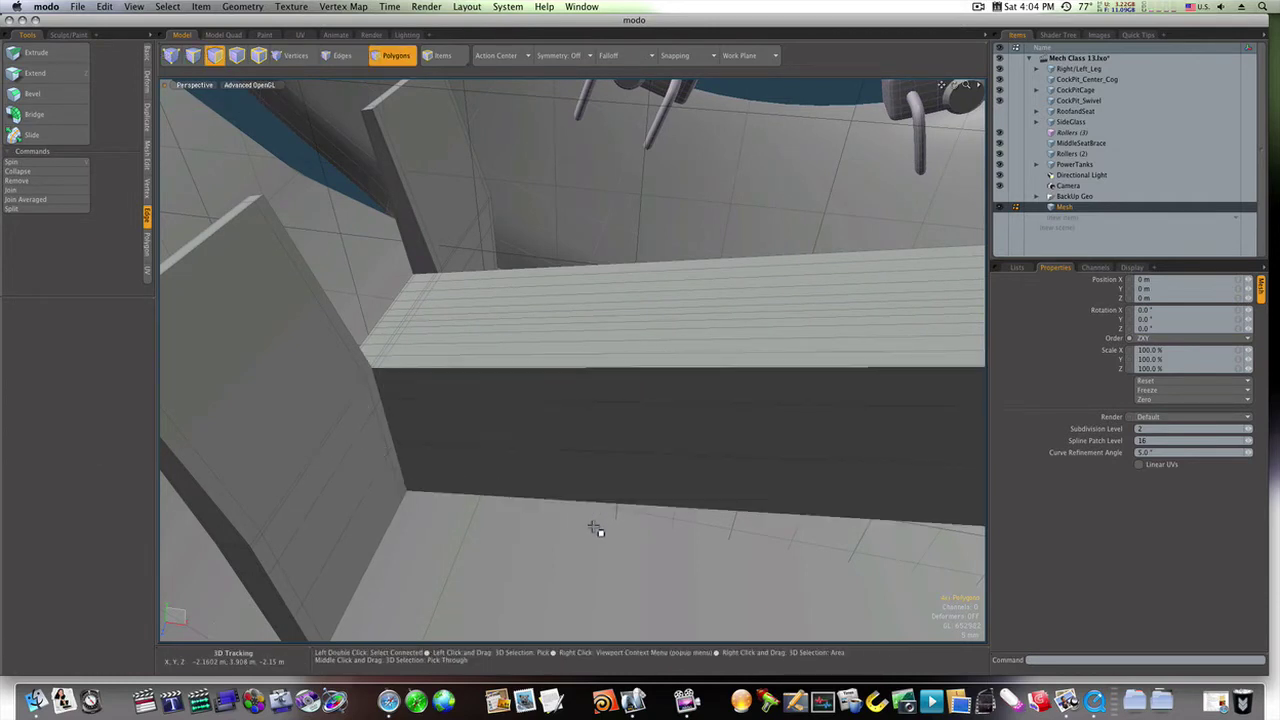
{"action": "key", "text": "Tab"}
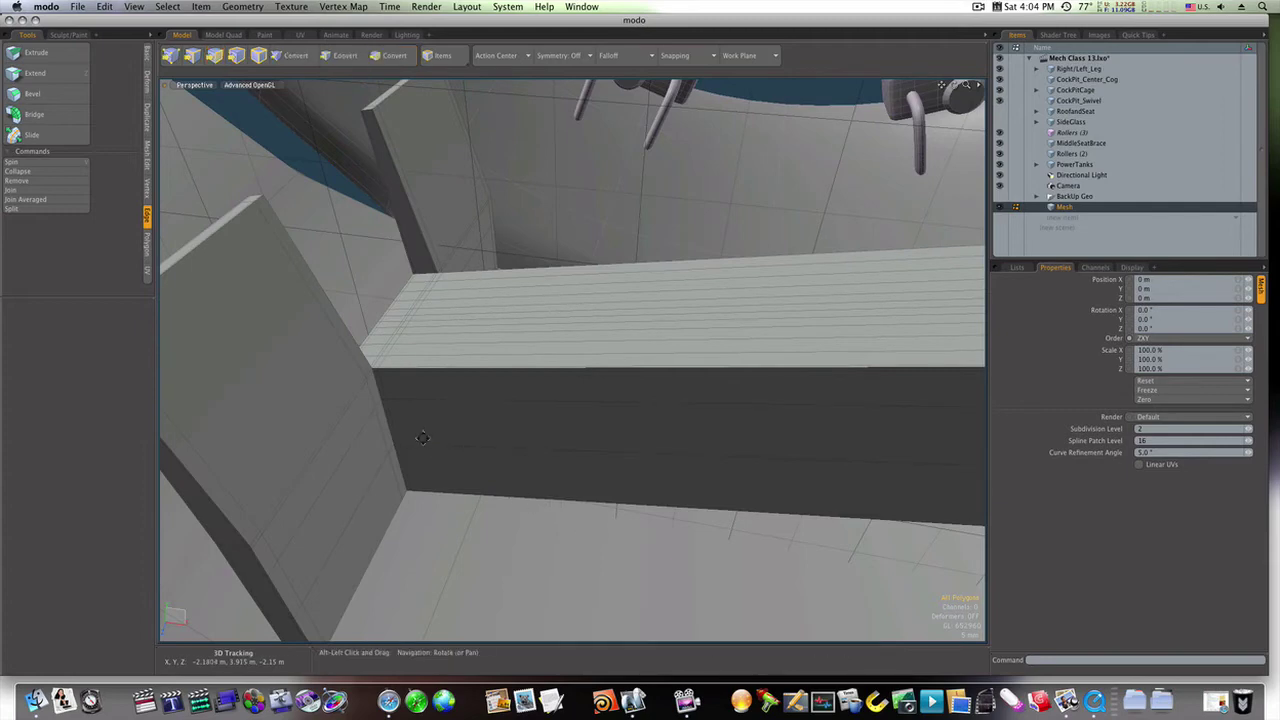
Step: Loop Slice the near end plate's upper polygons with a single free cut at 1.5%
{"action": "left_click_drag", "start_coordinate": [423, 437], "coordinate": [371, 345], "text": "alt"}
{"action": "key", "text": "alt+c"}
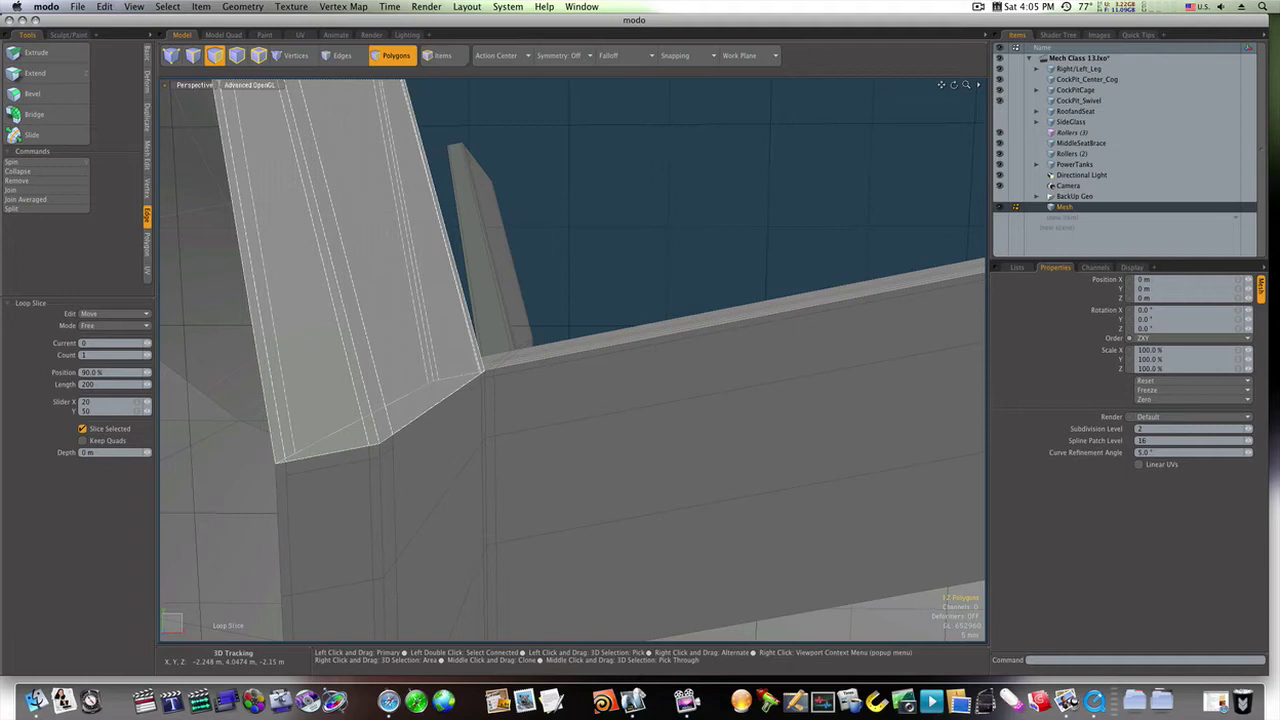
{"action": "left_click_drag", "start_coordinate": [217, 108], "coordinate": [173, 108]}
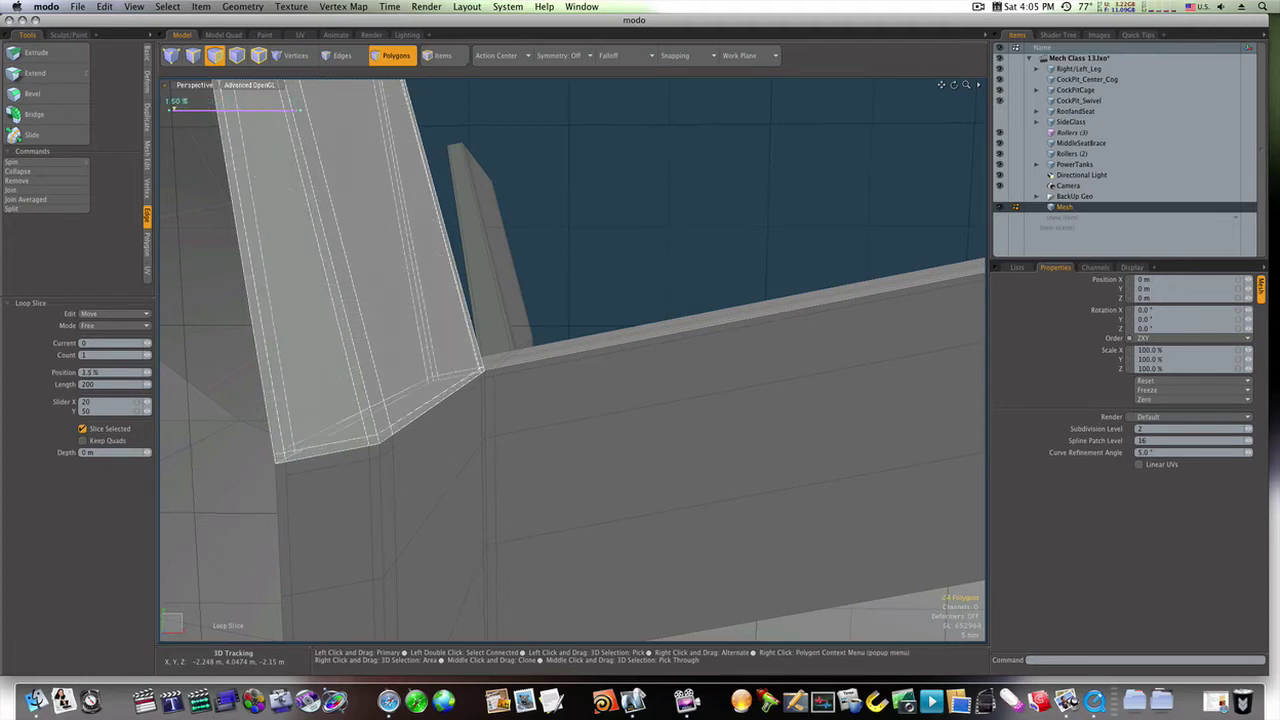
{"action": "key", "text": "space"}
{"action": "left_click", "coordinate": [642, 288]}
Step: Loop Slice the far end plate's upper polygons with a single free cut at 98.5%, and preview the subdivided plates
{"action": "mouse_move", "coordinate": [655, 311]}
{"action": "left_mouse_down", "text": "ctrl+alt"}
{"action": "mouse_move", "coordinate": [609, 317]}
{"action": "mouse_move", "coordinate": [496, 402]}
{"action": "mouse_move", "coordinate": [463, 406]}
{"action": "left_mouse_up", "text": "ctrl+alt"}
{"action": "key", "text": "3"}
{"action": "key", "text": "Tab"}
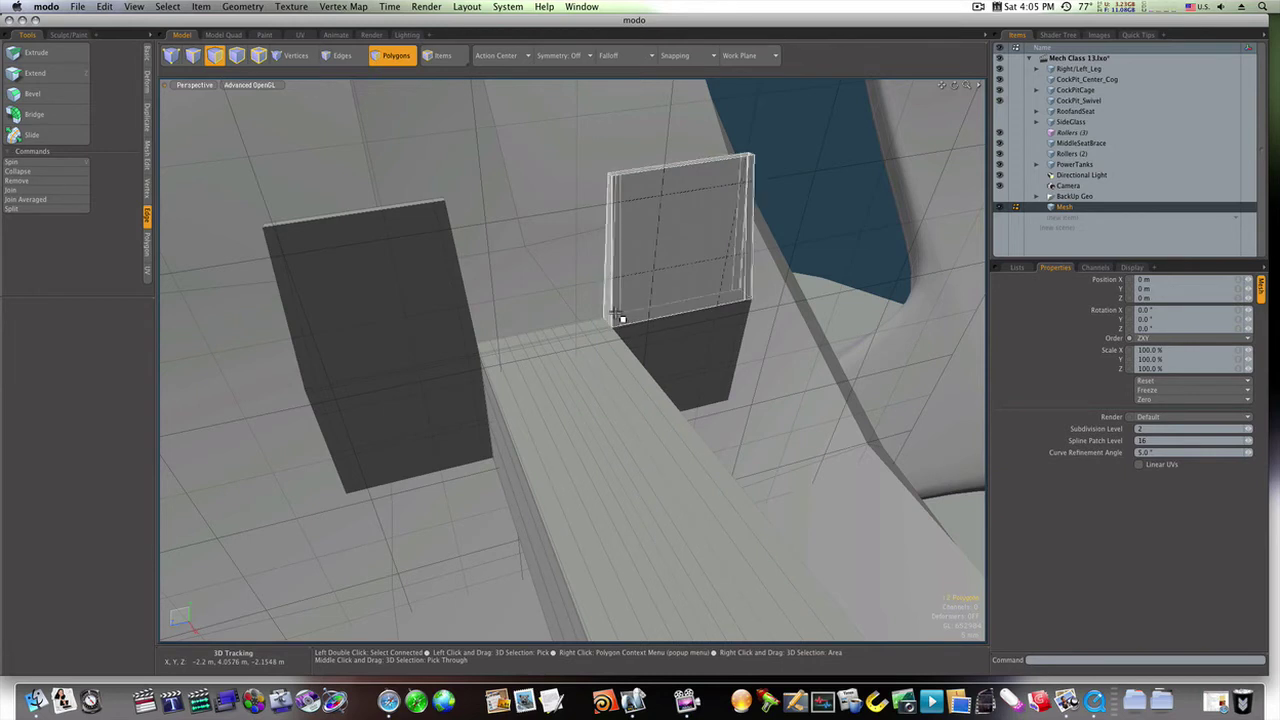
{"action": "key", "text": "alt+c"}
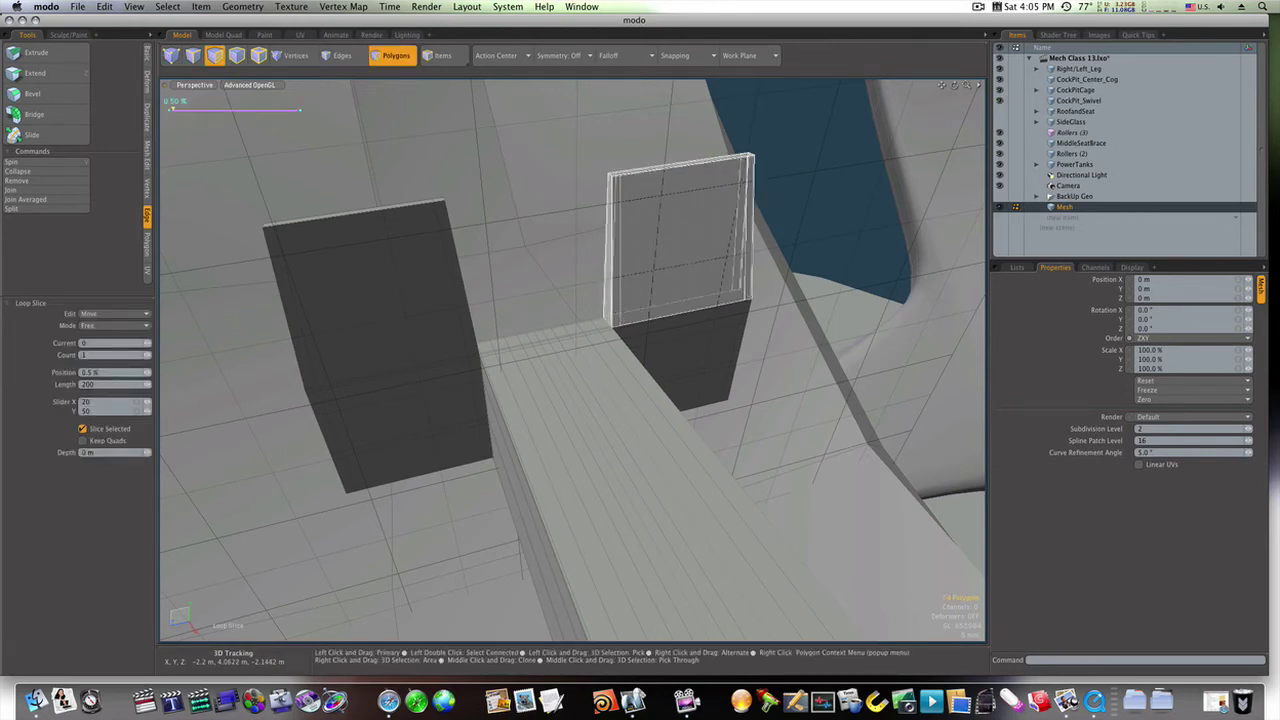
{"action": "left_click_drag", "start_coordinate": [660, 240], "coordinate": [771, 240]}
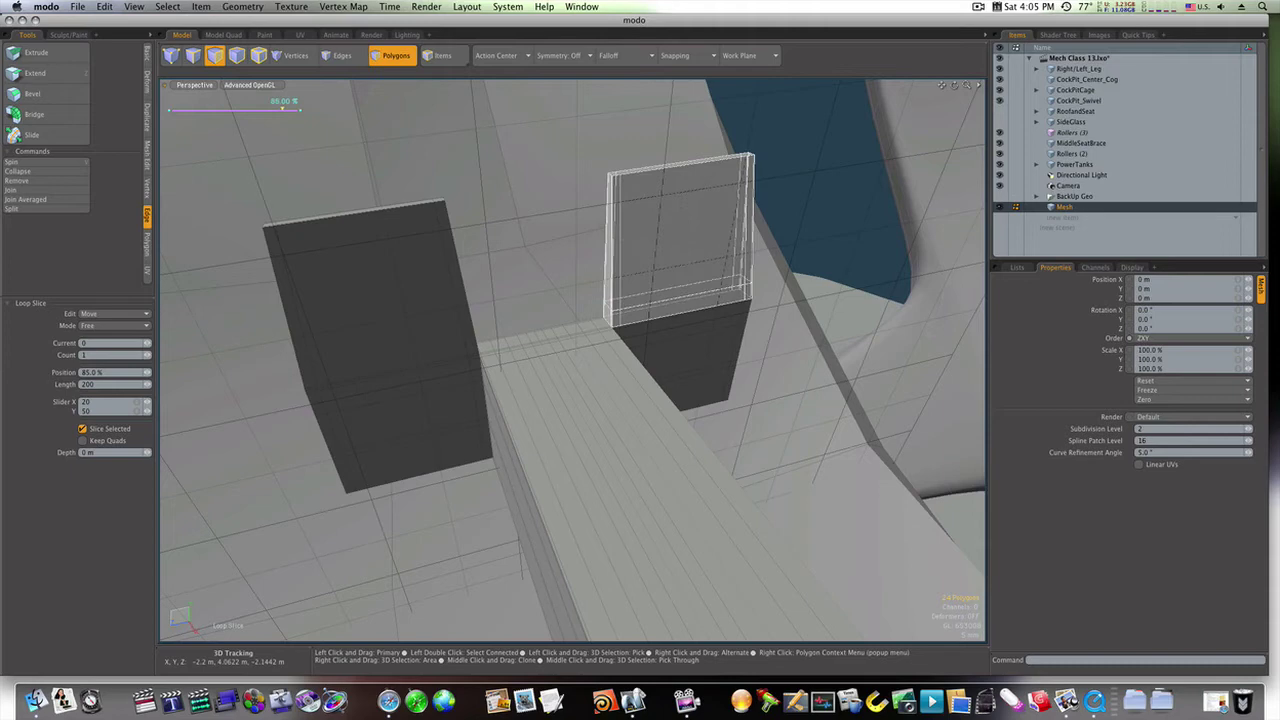
{"action": "left_click_drag", "start_coordinate": [283, 108], "coordinate": [298, 108]}
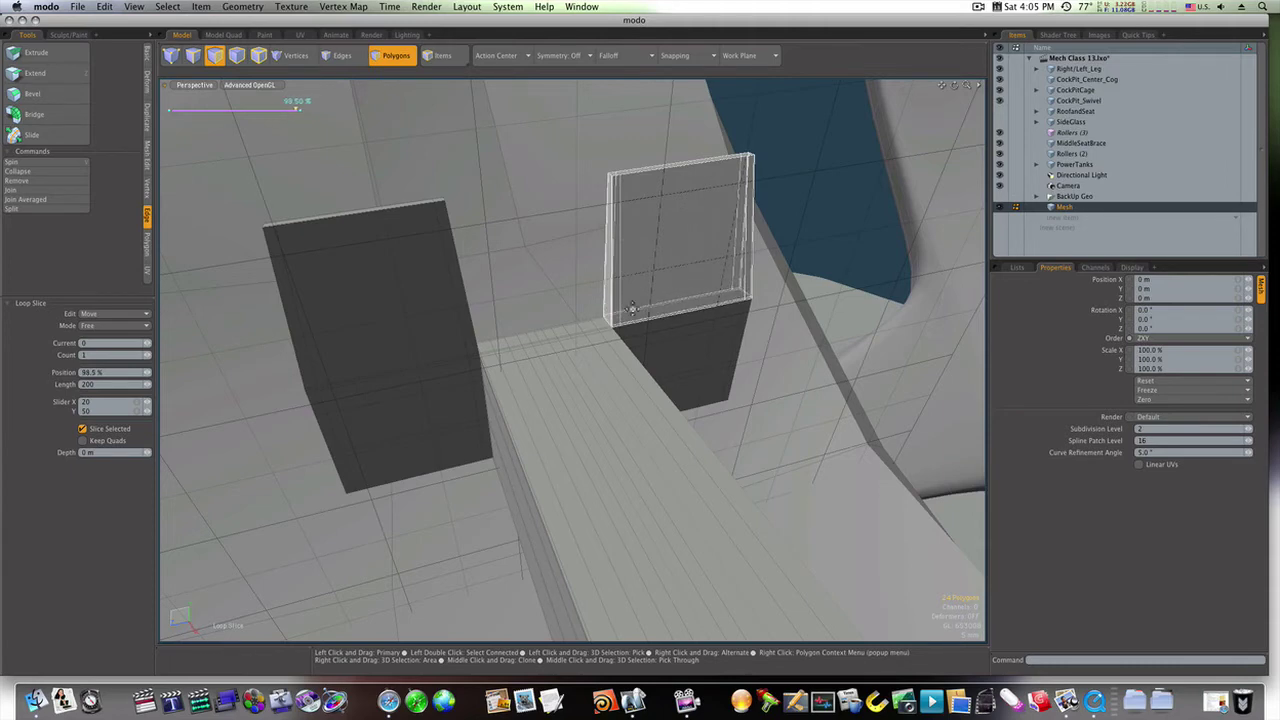
{"action": "key", "text": "space"}
{"action": "left_click", "coordinate": [548, 300]}
{"action": "key", "text": "Tab"}
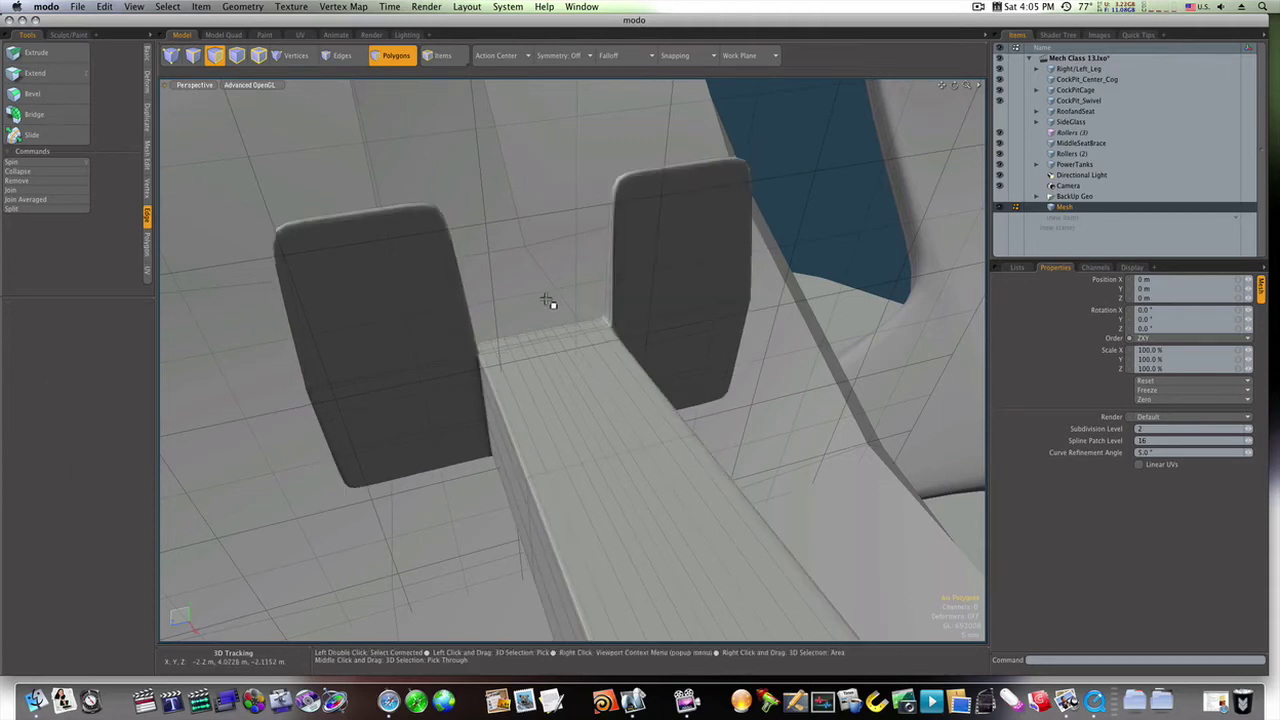
Step: Bevel the polygons on opposite sides of the seat post outward to form two side arms beneath the seat
{"action": "left_click_drag", "start_coordinate": [549, 303], "coordinate": [346, 343], "text": "alt"}
{"action": "left_click", "coordinate": [620, 335]}
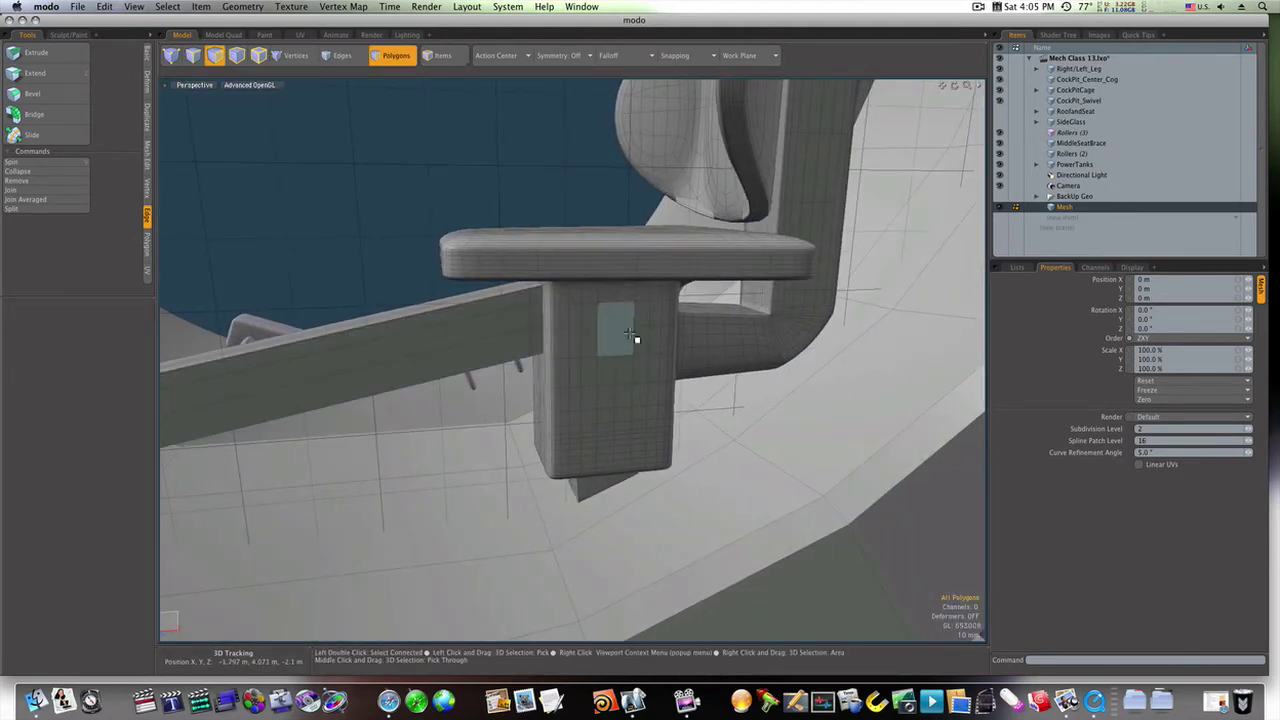
{"action": "left_click_drag", "start_coordinate": [631, 340], "coordinate": [493, 338], "text": "alt"}
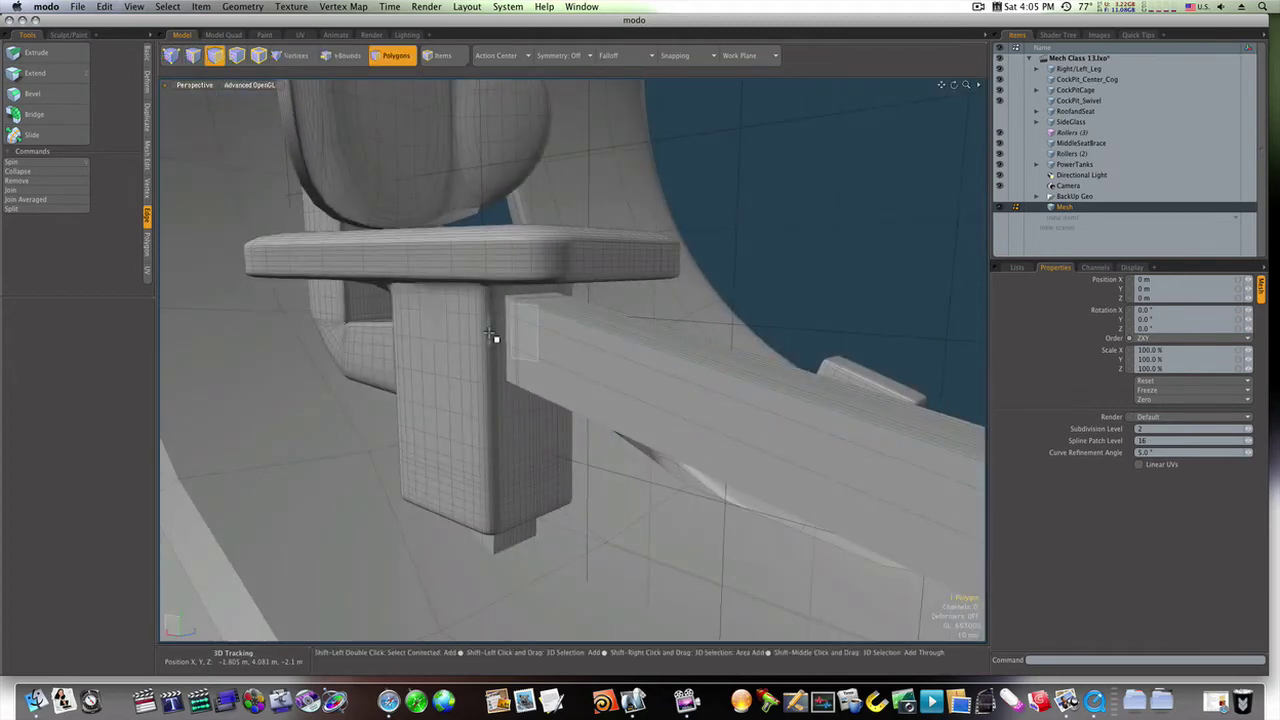
{"action": "left_click", "coordinate": [440, 330], "text": "shift"}
{"action": "key", "text": "b"}
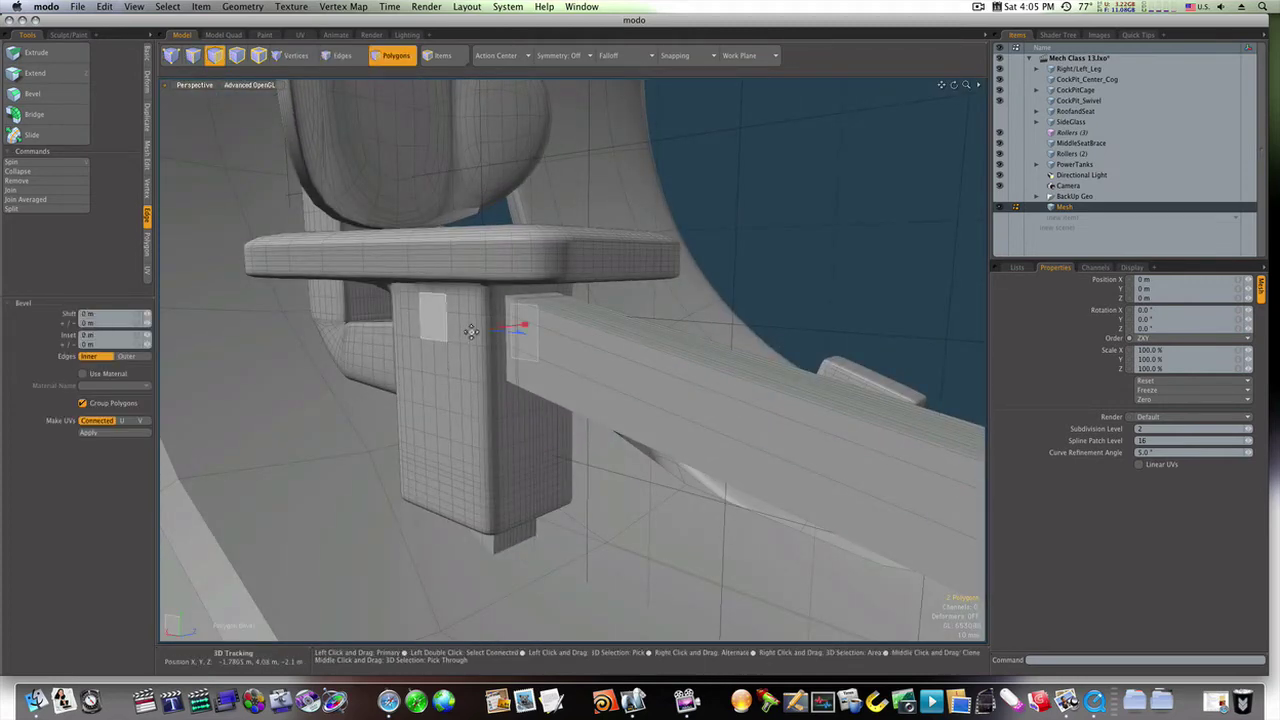
{"action": "left_click_drag", "start_coordinate": [505, 330], "coordinate": [340, 363]}
Step: Move the outer end faces of both side arms along X toward the front of the seat
{"action": "key", "text": "w"}
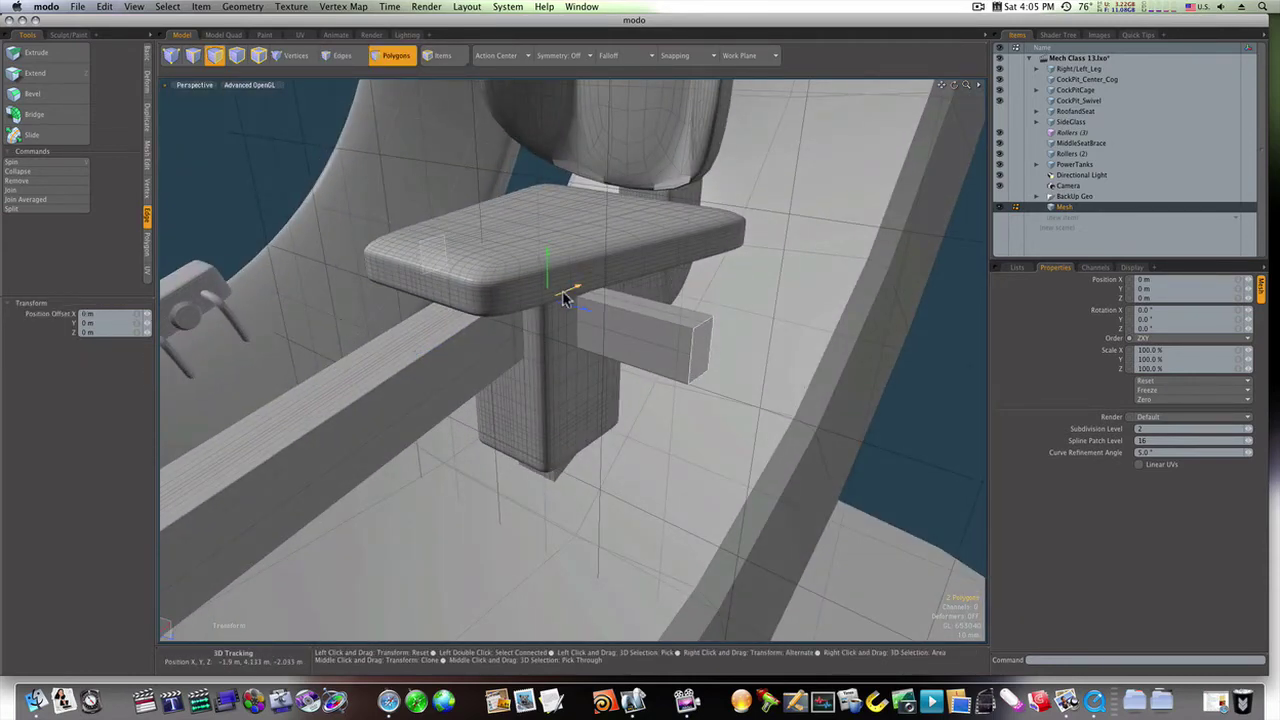
{"action": "left_click_drag", "start_coordinate": [570, 289], "coordinate": [533, 311]}
{"action": "key", "text": "space"}
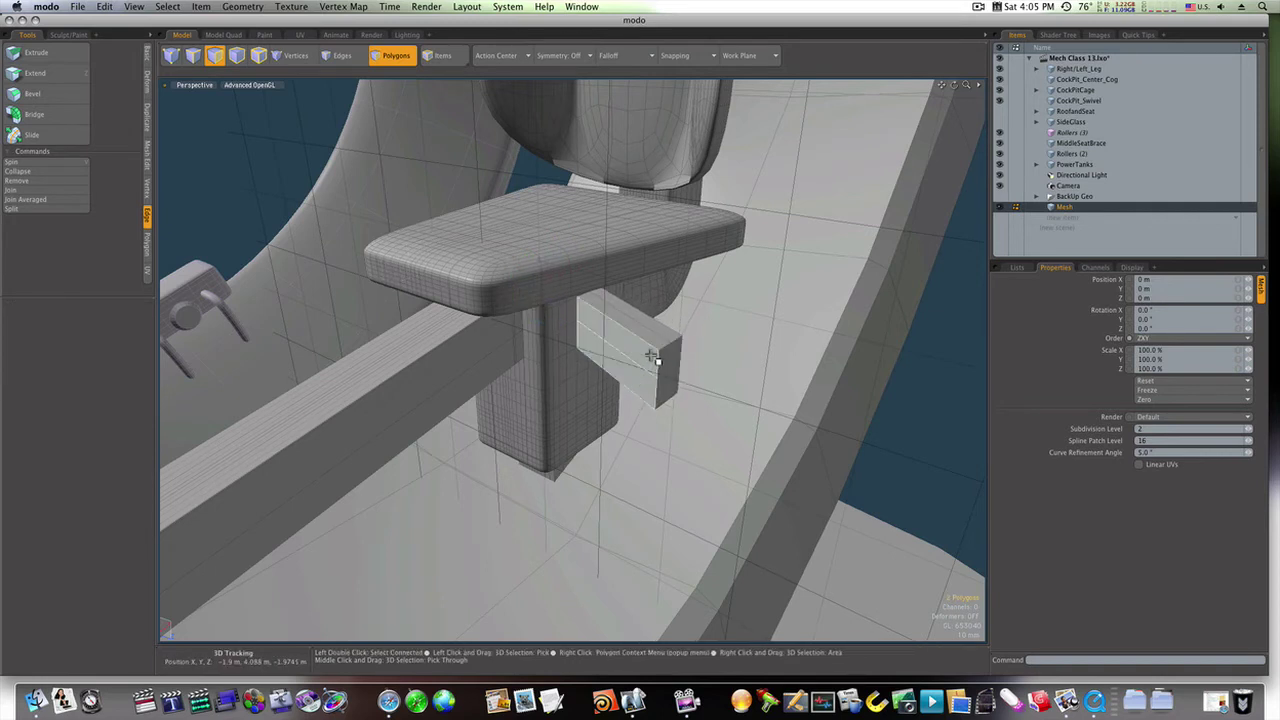
Step: Loop Slice around one side arm near its outer end at 16%, with Slice Selected disabled
{"action": "key", "text": "alt+c"}
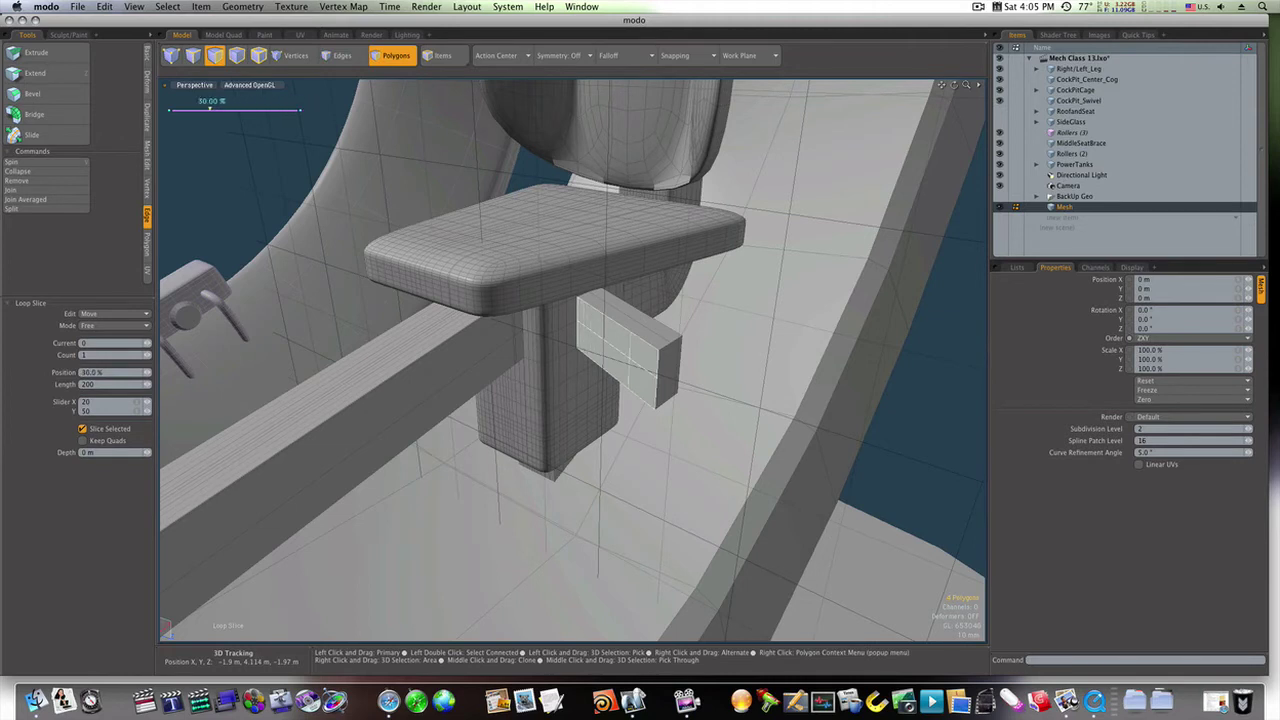
{"action": "left_click", "coordinate": [82, 429]}
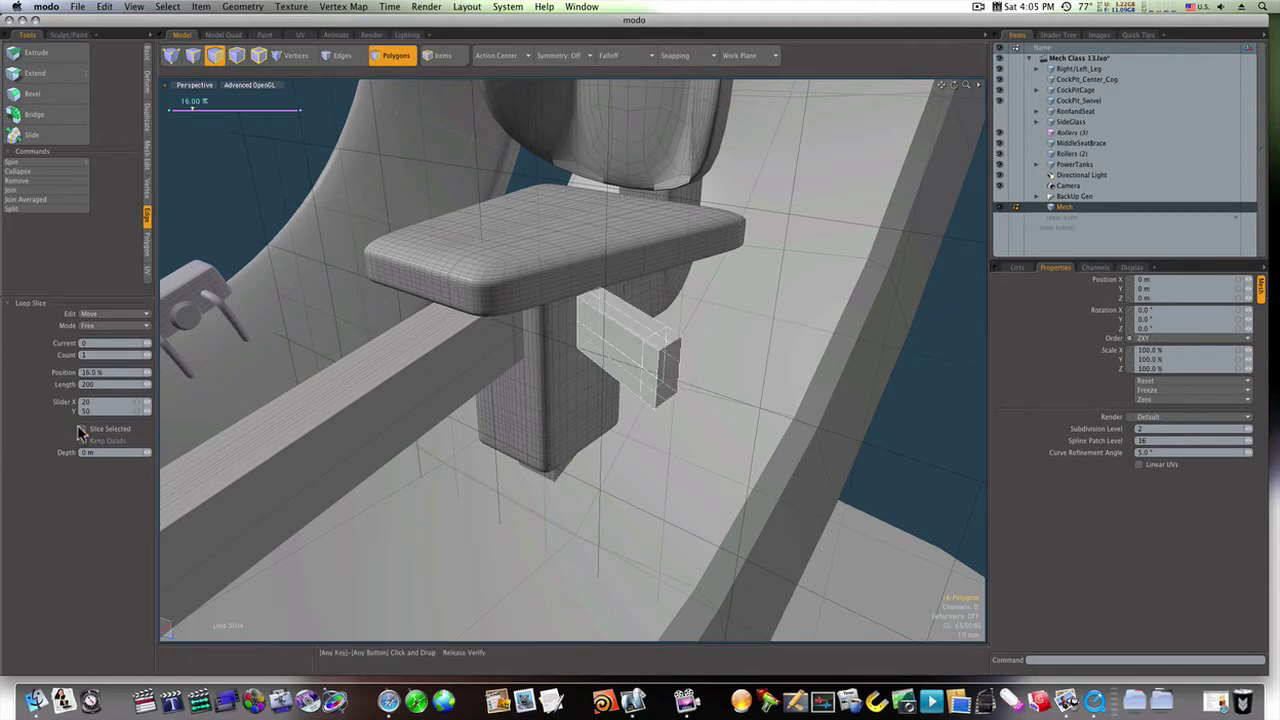
{"action": "key", "text": "space"}
{"action": "left_click", "coordinate": [686, 366]}
Step: Loop Slice around the opposite side arm, undo the misplaced cut, and cut again near the arm's outer end
{"action": "left_click_drag", "start_coordinate": [503, 380], "coordinate": [586, 391], "text": "alt"}
{"action": "left_click_drag", "start_coordinate": [333, 328], "coordinate": [329, 307], "text": "shift"}
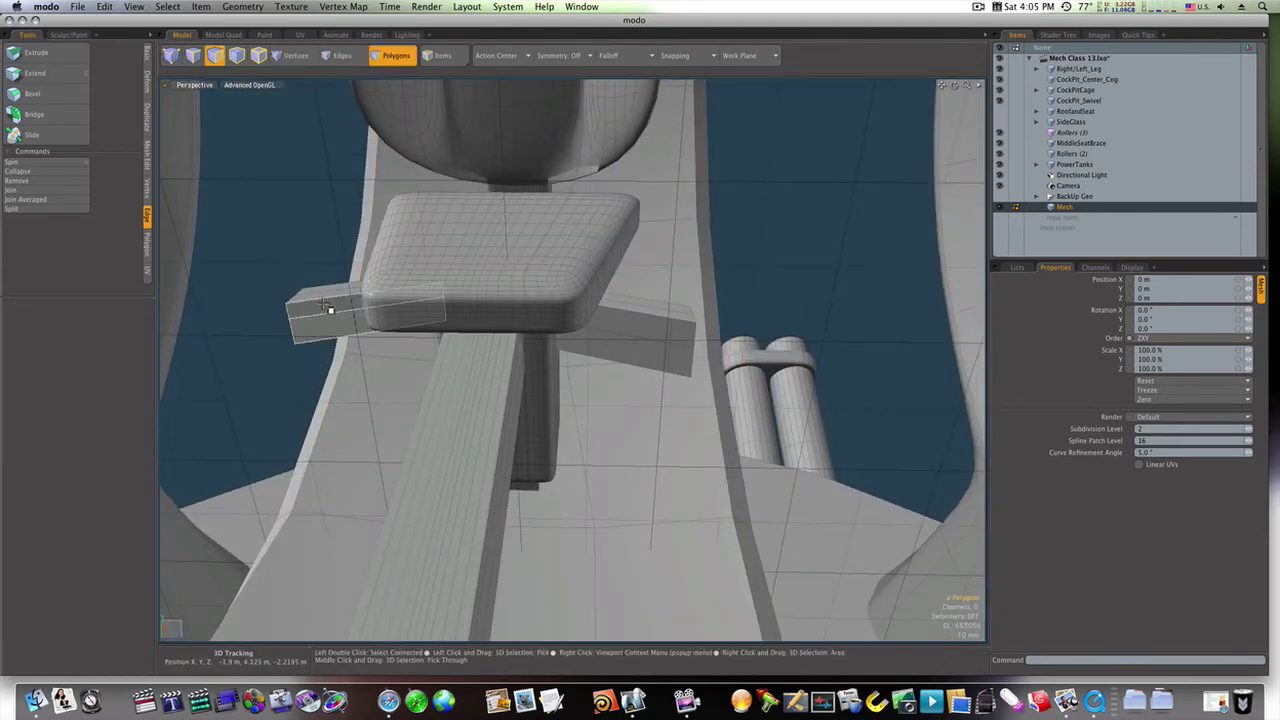
{"action": "key", "text": "alt+c"}
{"action": "key", "text": "space"}
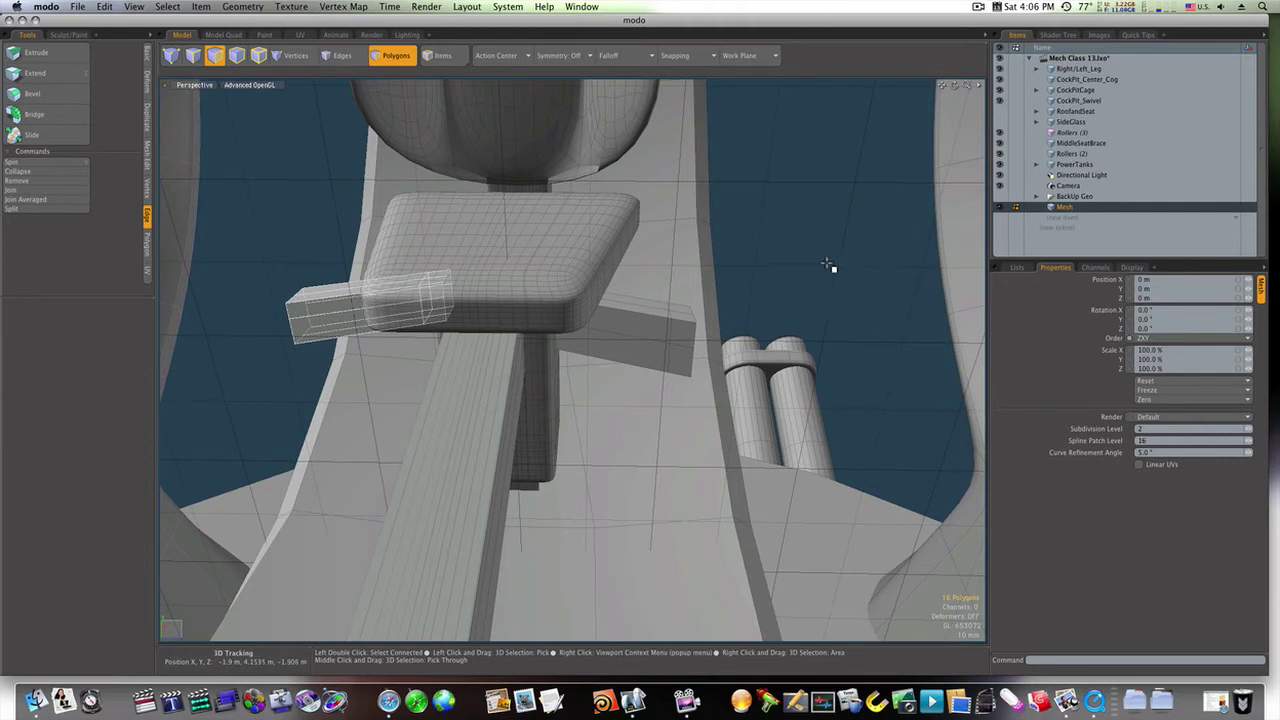
{"action": "key", "text": "super+z"}
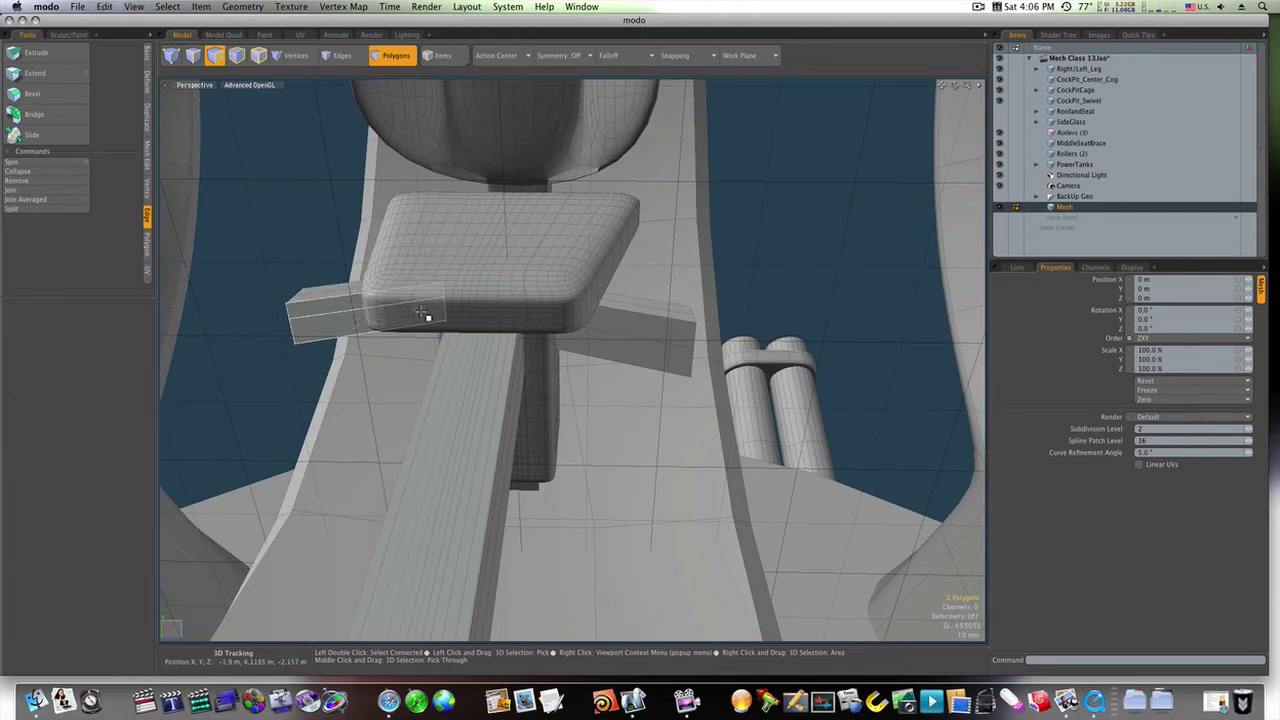
{"action": "key", "text": "alt+c"}
{"action": "left_click", "coordinate": [413, 315]}
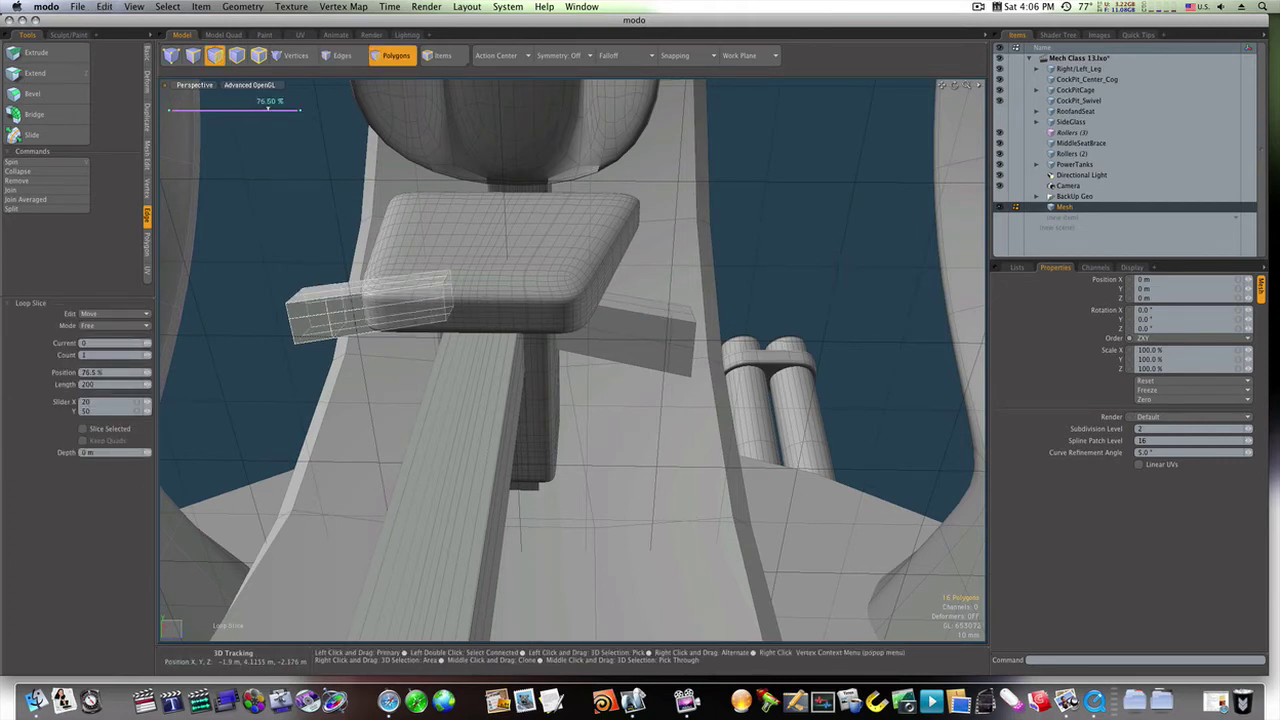
{"action": "key", "text": "space"}
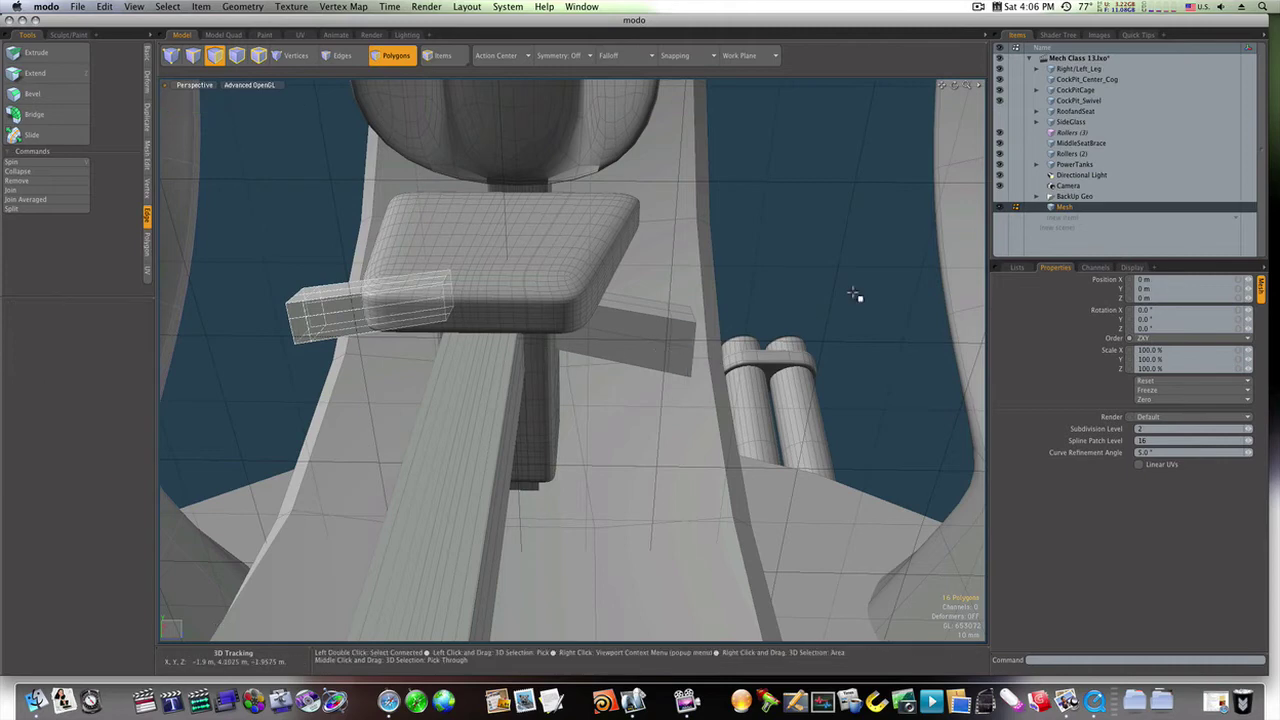
Step: Extrude the top polygons at the outer ends of both side arms upward by 83.5 mm to form armrest uprights
{"action": "left_click_drag", "start_coordinate": [857, 296], "coordinate": [690, 335], "text": "alt"}
{"action": "key", "text": "space"}
{"action": "left_click", "coordinate": [678, 353]}
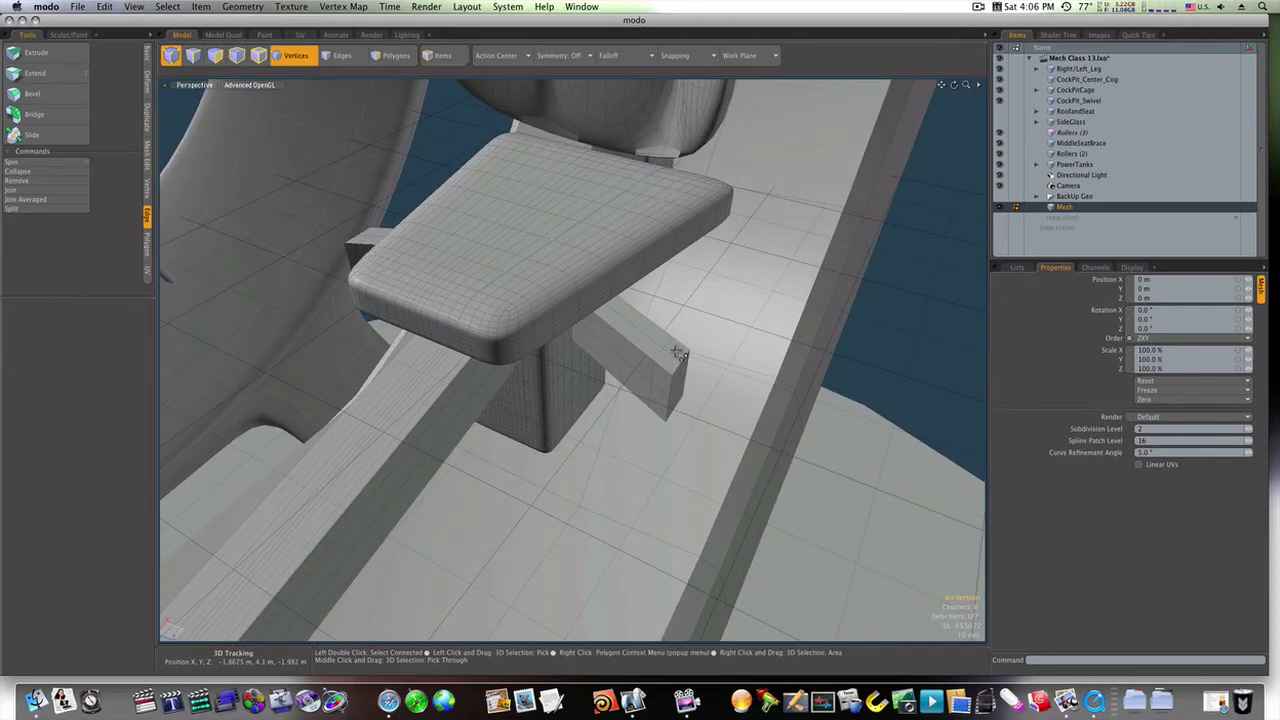
{"action": "key", "text": "2"}
{"action": "key", "text": "3"}
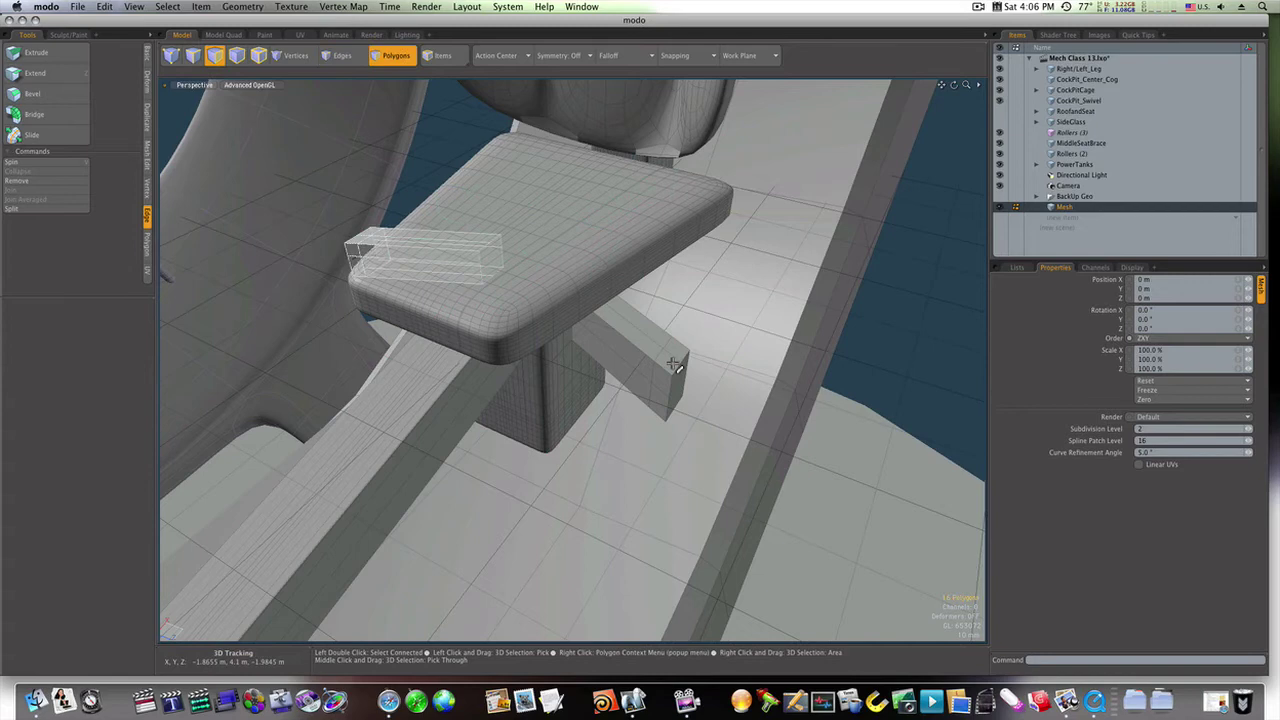
{"action": "double_click", "coordinate": [684, 358]}
{"action": "left_click", "coordinate": [684, 358]}
{"action": "left_click", "coordinate": [674, 362]}
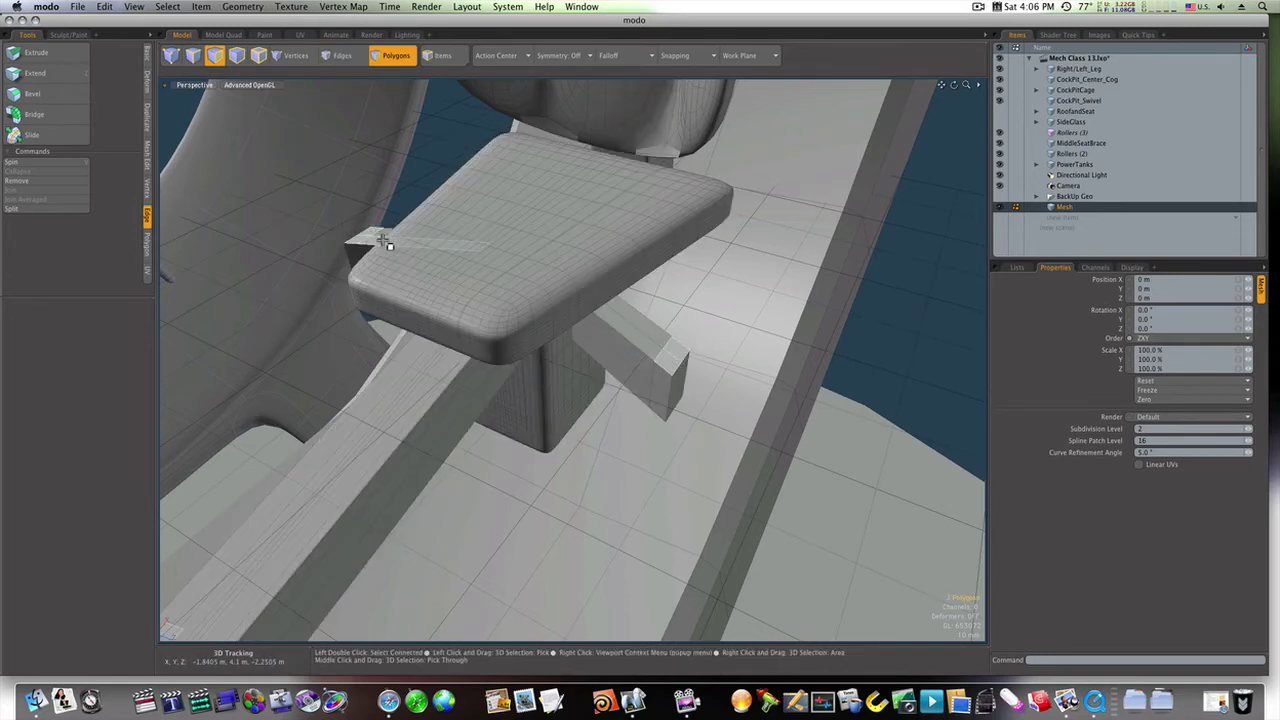
{"action": "key", "text": "shift+x"}
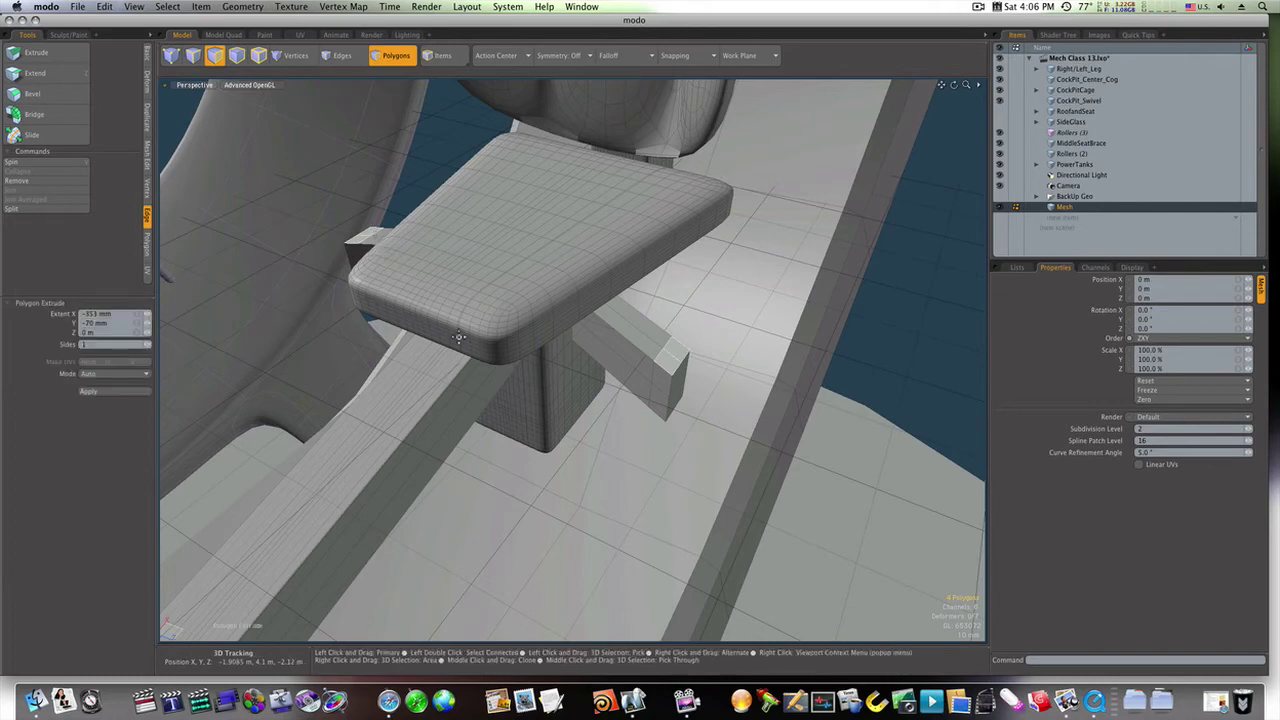
{"action": "left_click_drag", "start_coordinate": [501, 240], "coordinate": [491, 122]}
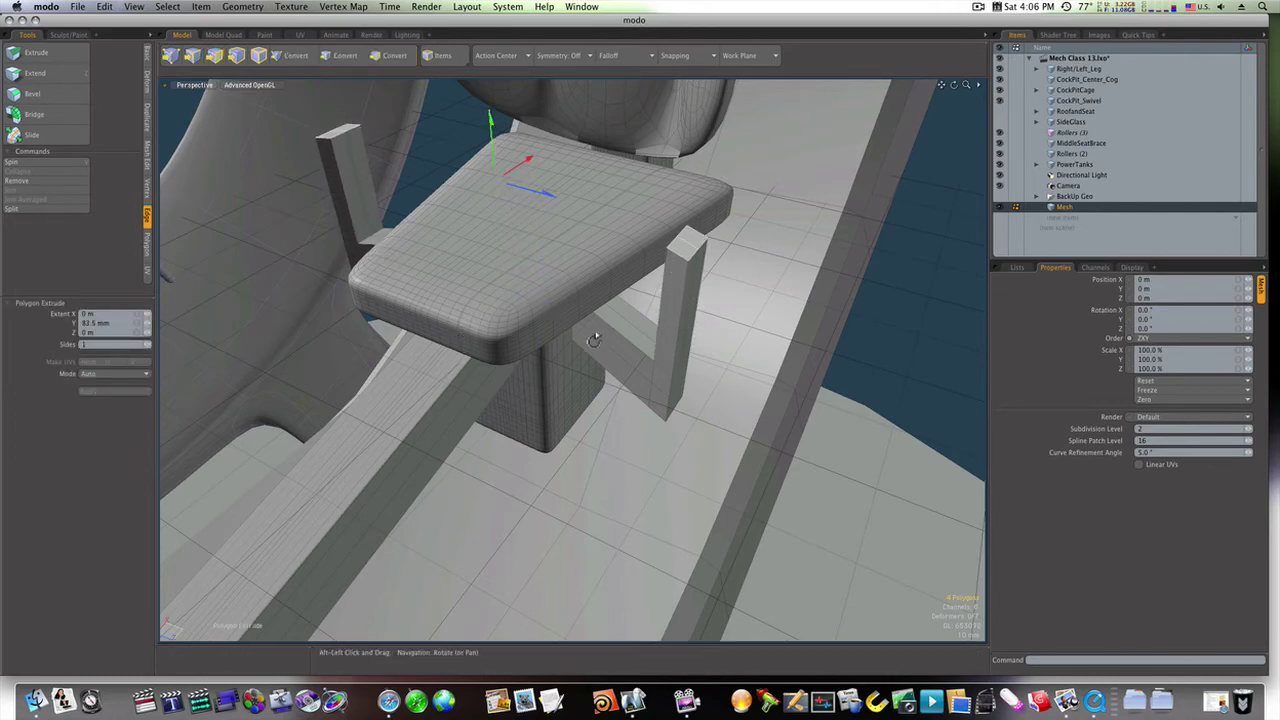
{"action": "left_click_drag", "start_coordinate": [597, 334], "coordinate": [505, 338], "text": "alt"}
{"action": "key", "text": "space"}
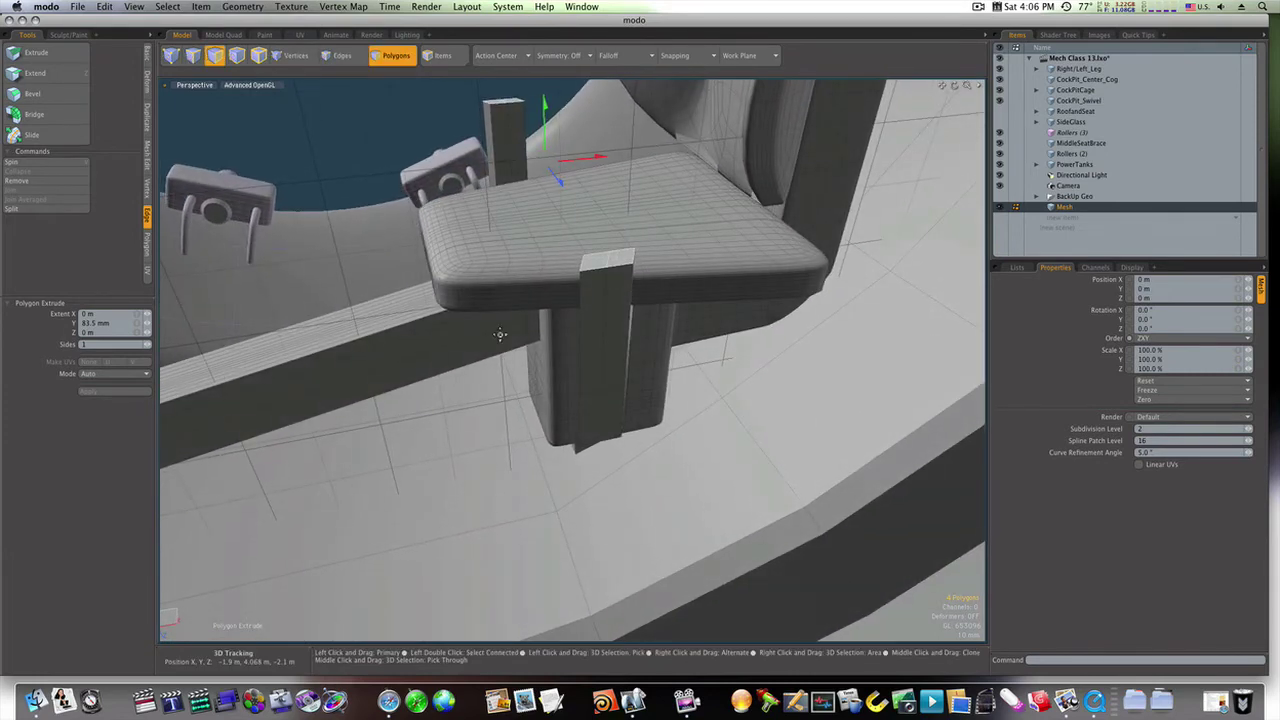
Step: Bevel the top faces of both uprights with an inset of -17 mm and a shift of 8.5 mm to flare them
{"action": "key", "text": "b"}
{"action": "left_click", "coordinate": [585, 296]}
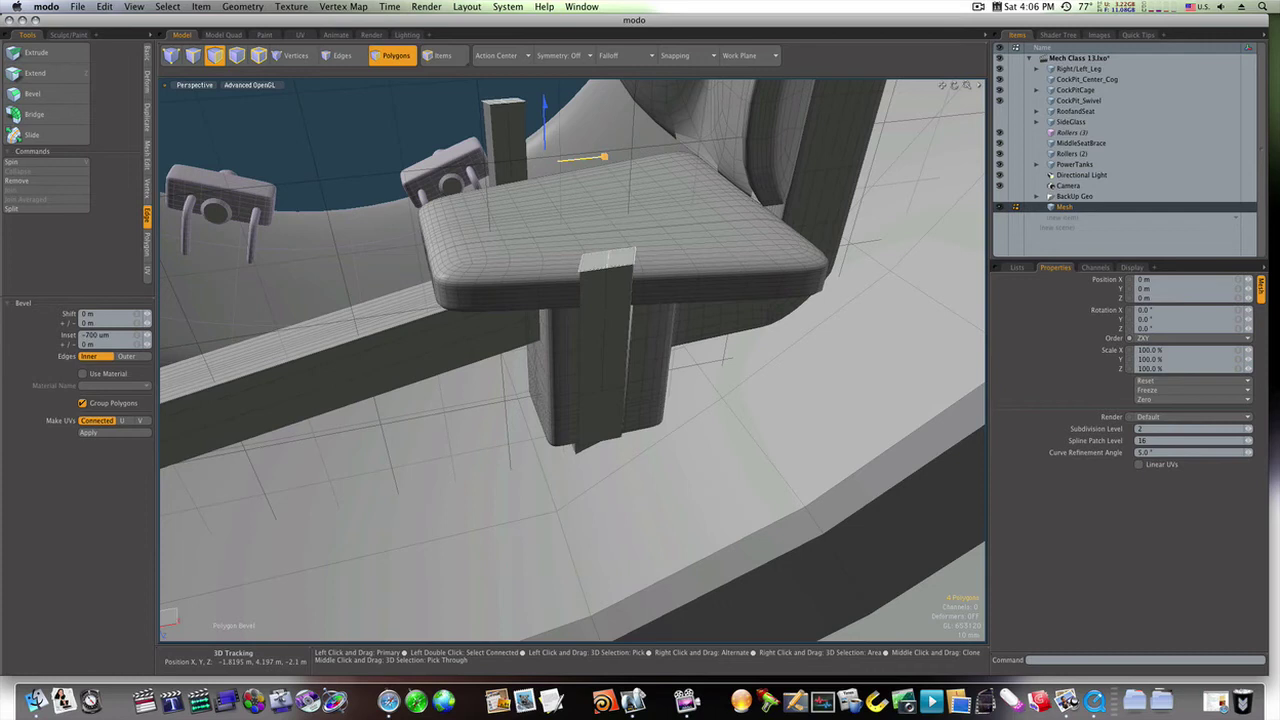
{"action": "left_click_drag", "start_coordinate": [604, 156], "coordinate": [605, 156]}
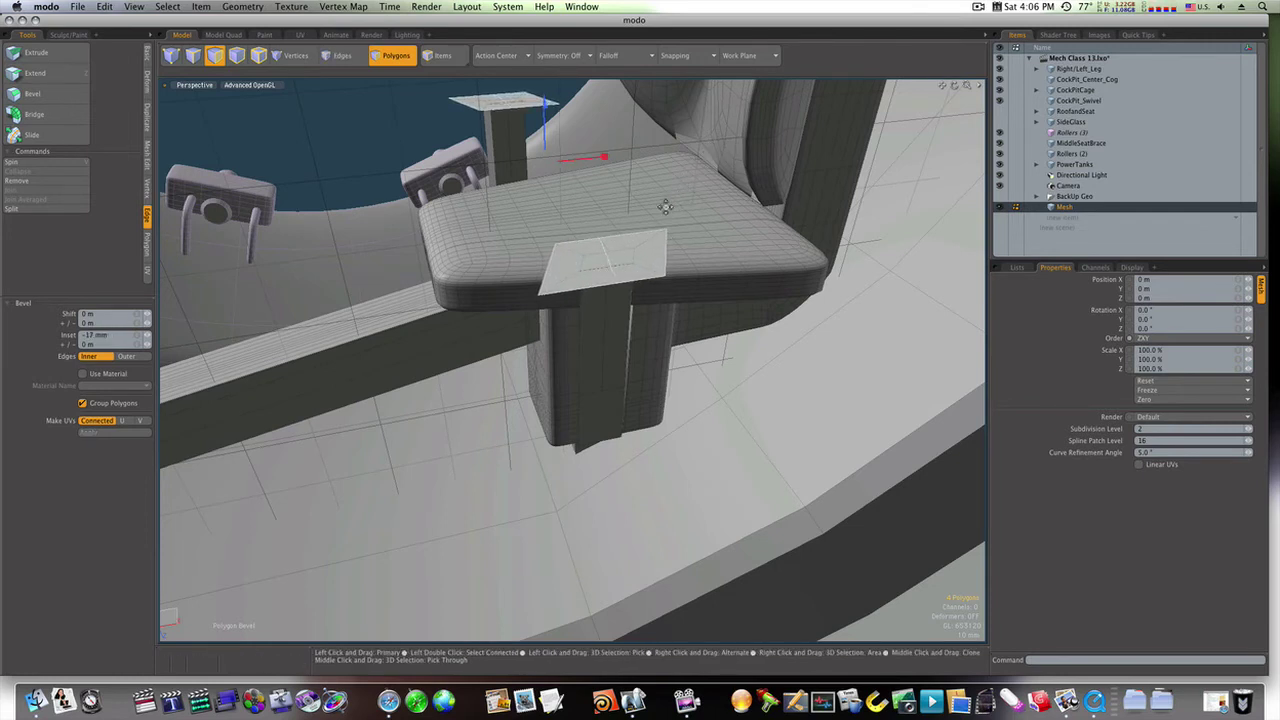
{"action": "left_click_drag", "start_coordinate": [547, 137], "coordinate": [547, 121]}
{"action": "left_click_drag", "start_coordinate": [552, 178], "coordinate": [594, 223], "text": "alt"}
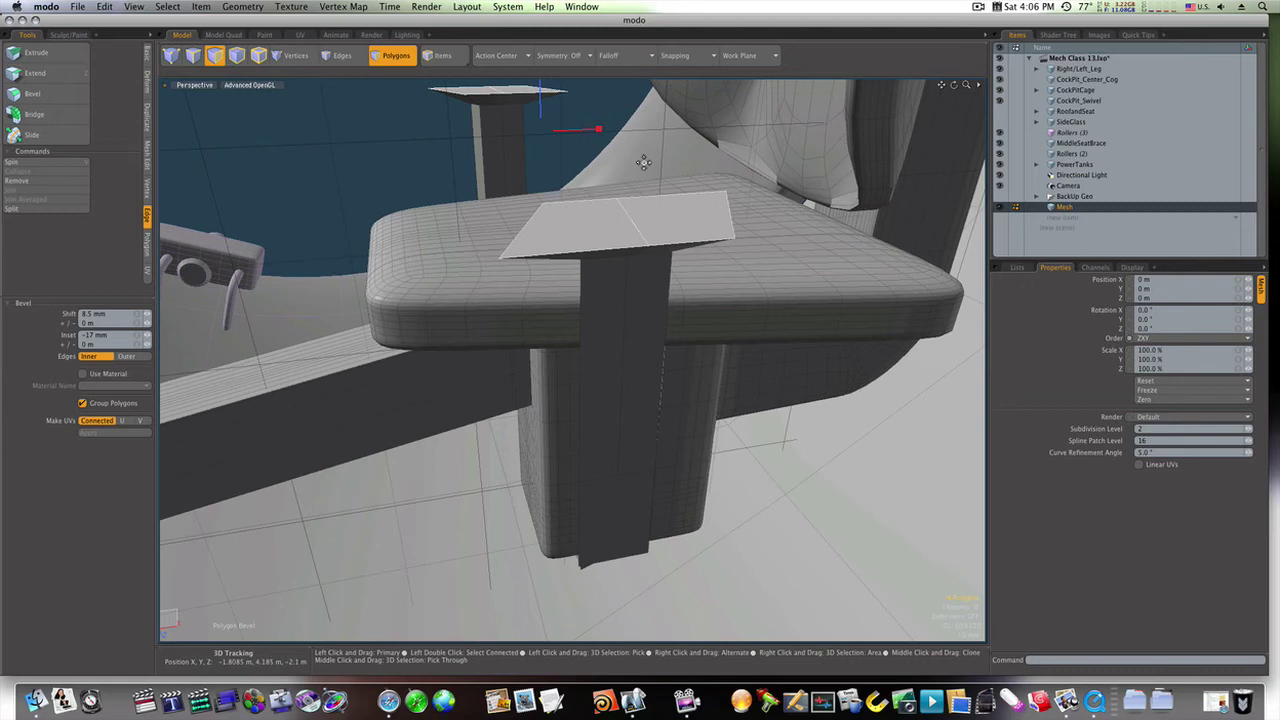
Step: Scale the flared top faces of both armrests along X to lengthen them
{"action": "key", "text": "r"}
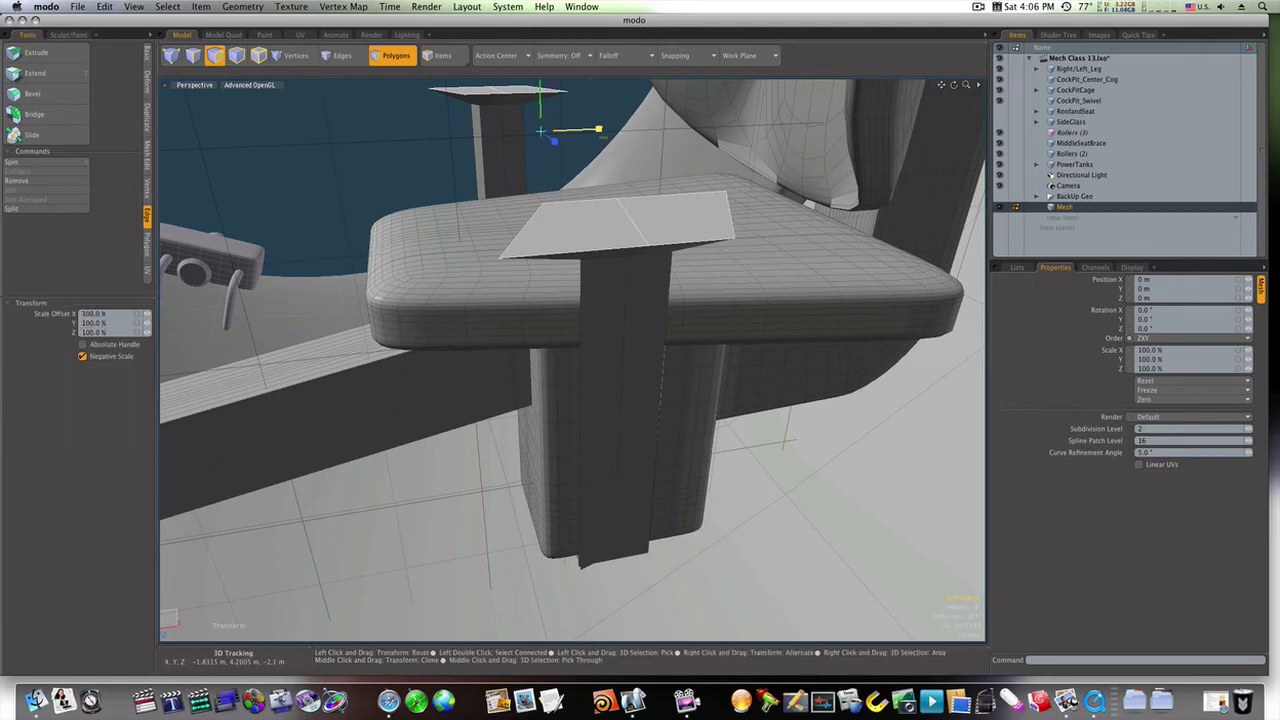
{"action": "left_click_drag", "start_coordinate": [598, 130], "coordinate": [735, 208]}
{"action": "key", "text": "space"}
Step: Narrow one armrest's top face along Z and offset it 13.5 mm in Z, leaving nothing selected
{"action": "key", "text": "r"}
{"action": "key", "text": "w"}
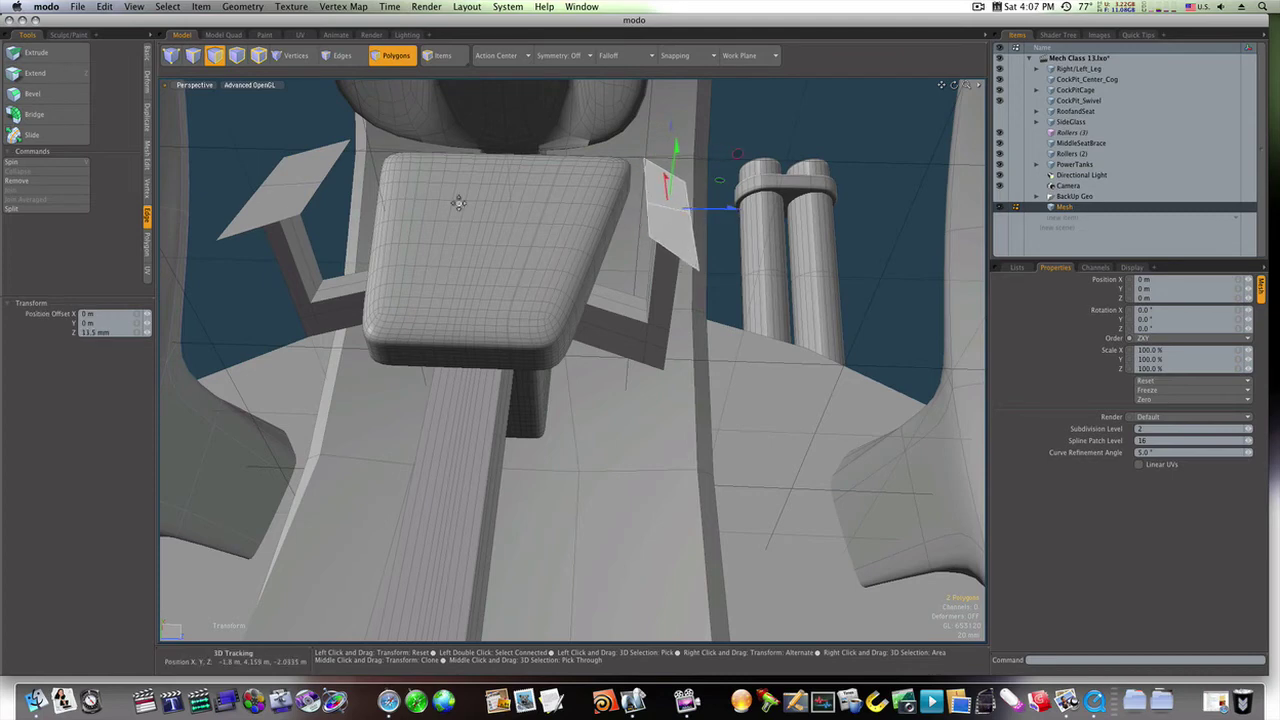
{"action": "key", "text": "space"}
{"action": "key", "text": "Escape"}
{"action": "key", "text": "space"}
{"action": "key", "text": "space"}
{"action": "key", "text": "space"}
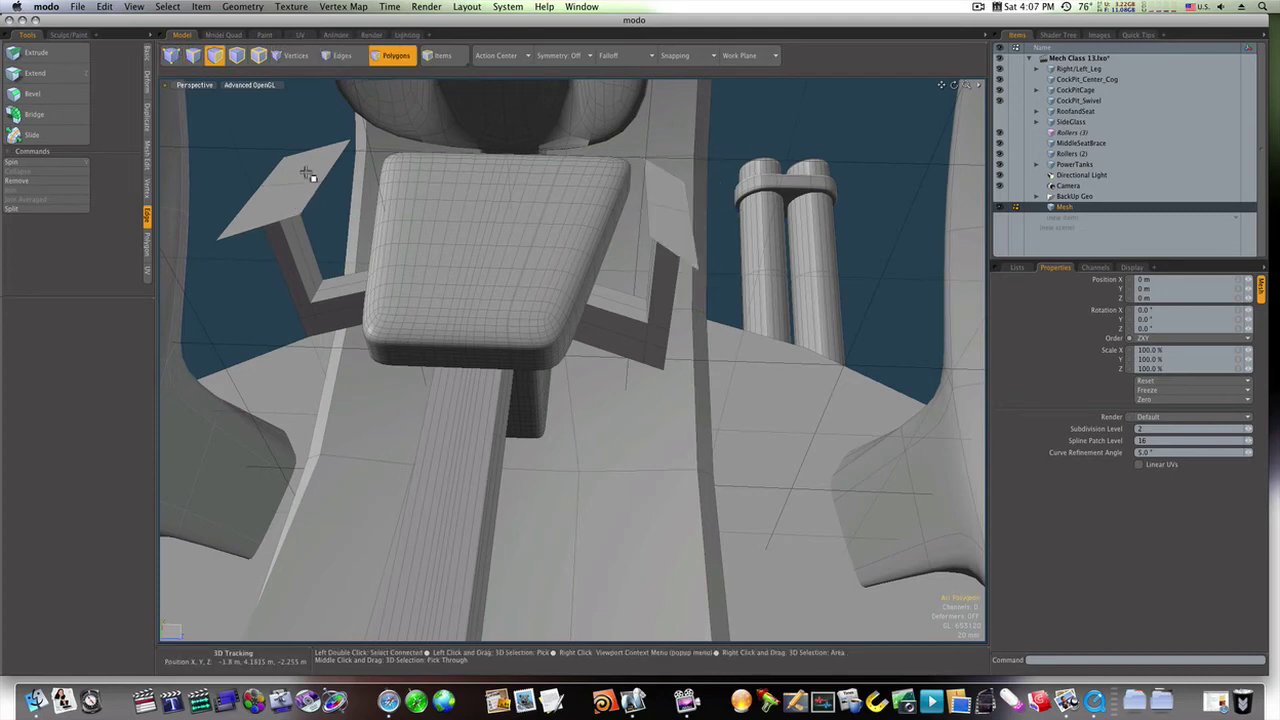
Step: Narrow the other armrest's top face along Z and move it outward from the seat along Z
{"action": "left_click_drag", "start_coordinate": [290, 196], "coordinate": [380, 229], "text": "alt"}
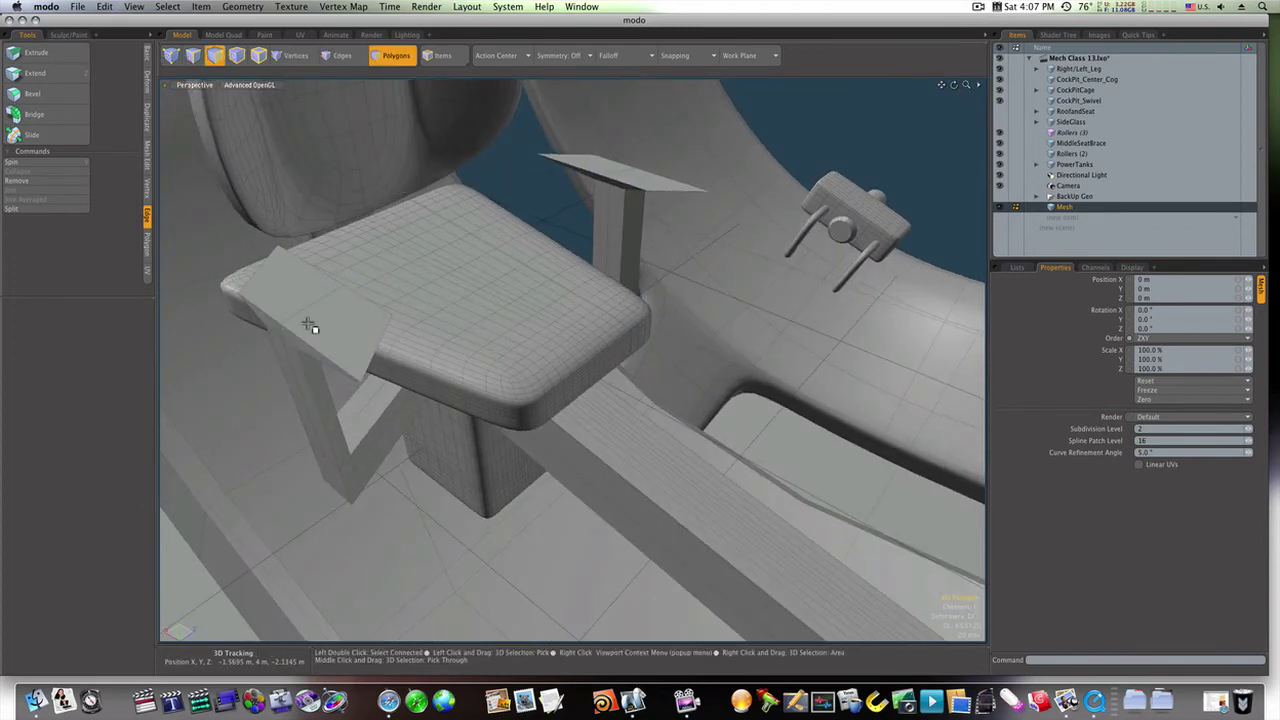
{"action": "left_click_drag", "start_coordinate": [321, 326], "coordinate": [360, 294], "text": "alt"}
{"action": "left_click", "coordinate": [403, 243]}
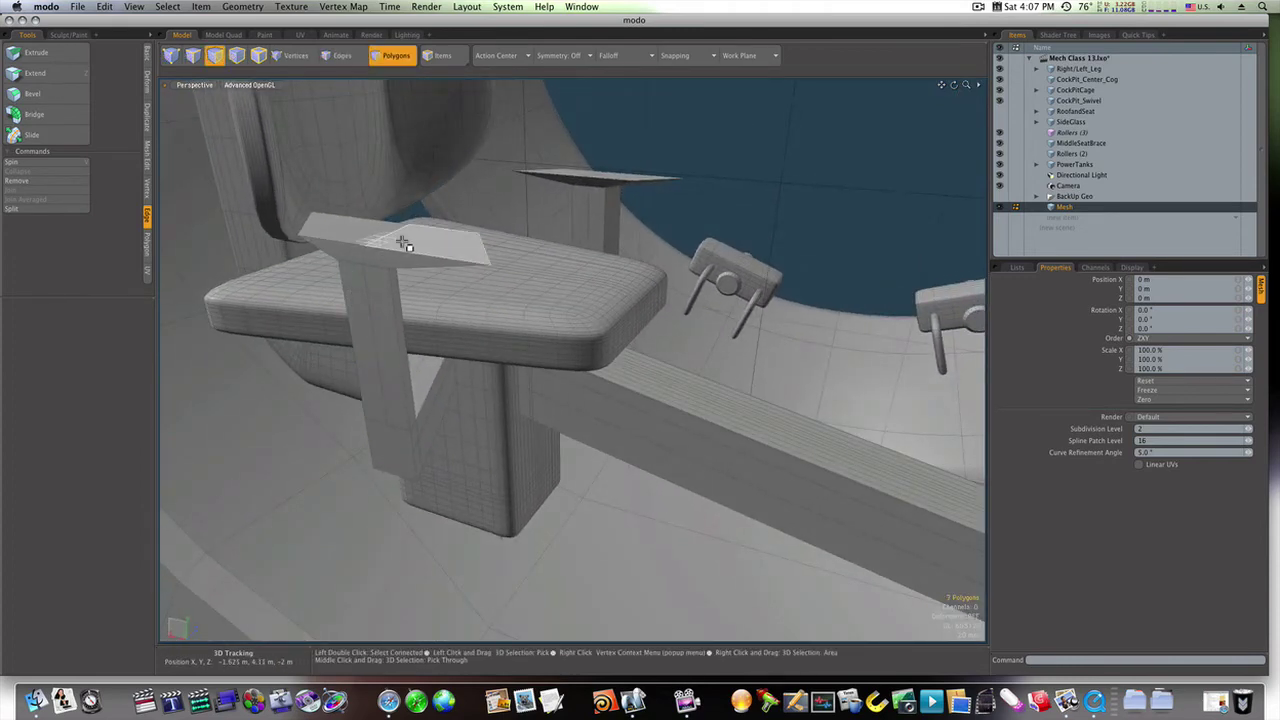
{"action": "left_click_drag", "start_coordinate": [371, 229], "coordinate": [509, 191], "text": "alt"}
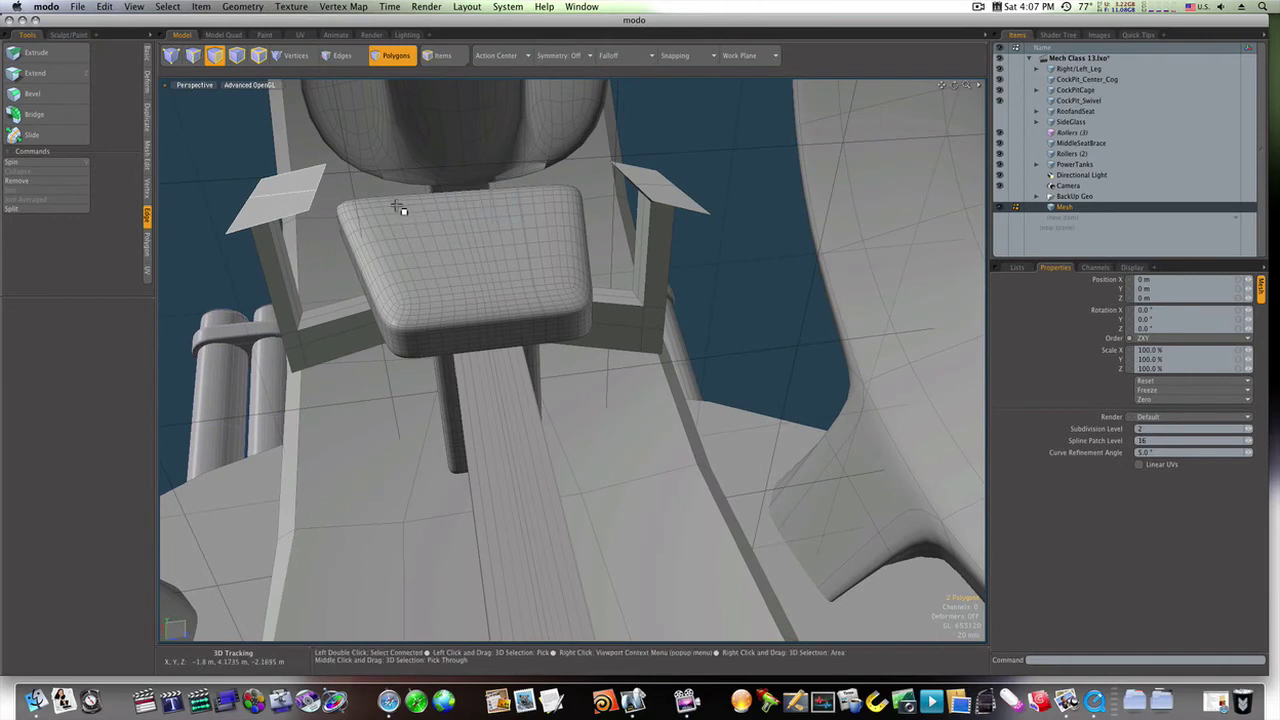
{"action": "key", "text": "r"}
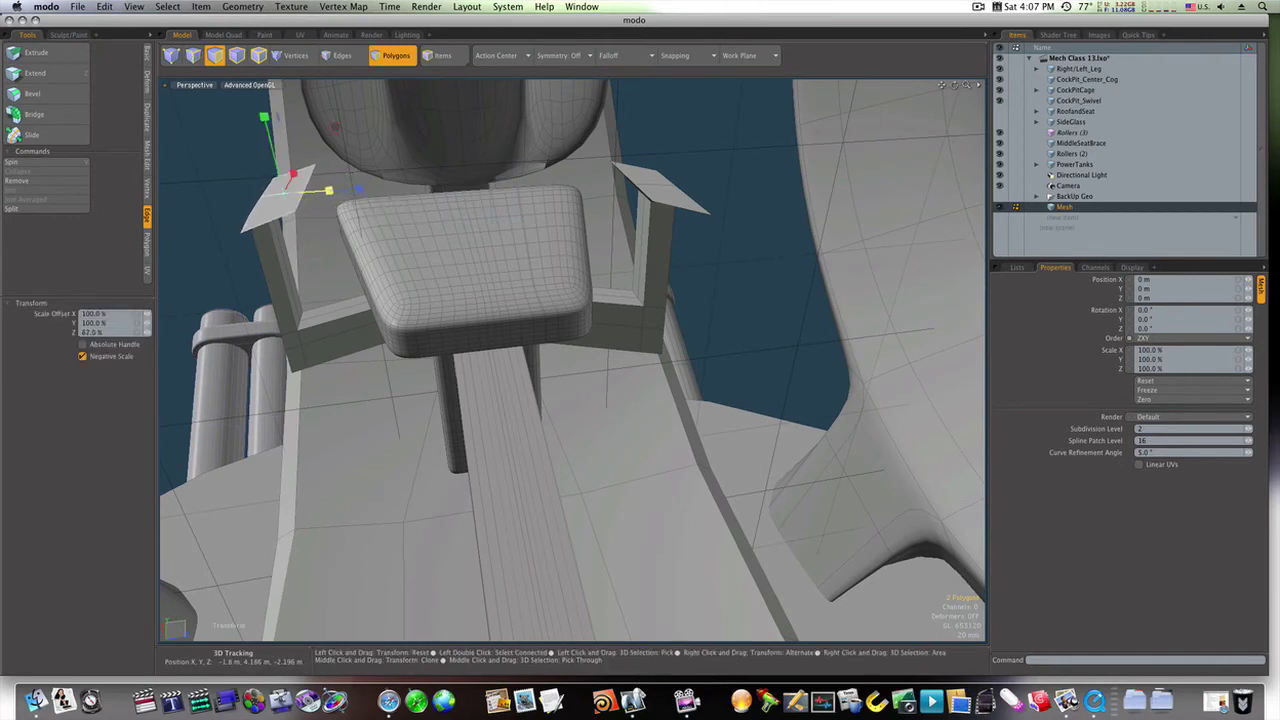
{"action": "key", "text": "w"}
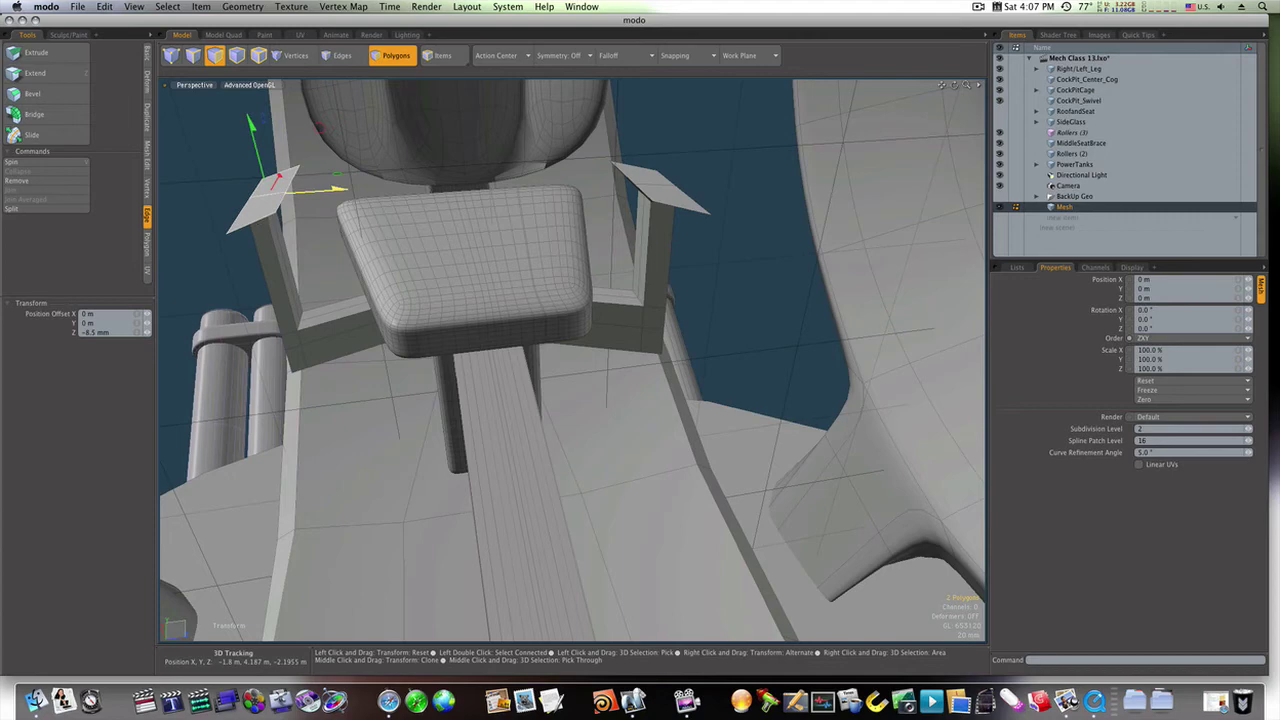
{"action": "left_click_drag", "start_coordinate": [338, 189], "coordinate": [330, 190]}
{"action": "key", "text": "q"}
Step: Bevel the top faces of both armrests with a 5 mm shift and no inset, keeping stray seat and backrest polygons out of the selection
{"action": "left_click", "coordinate": [668, 191]}
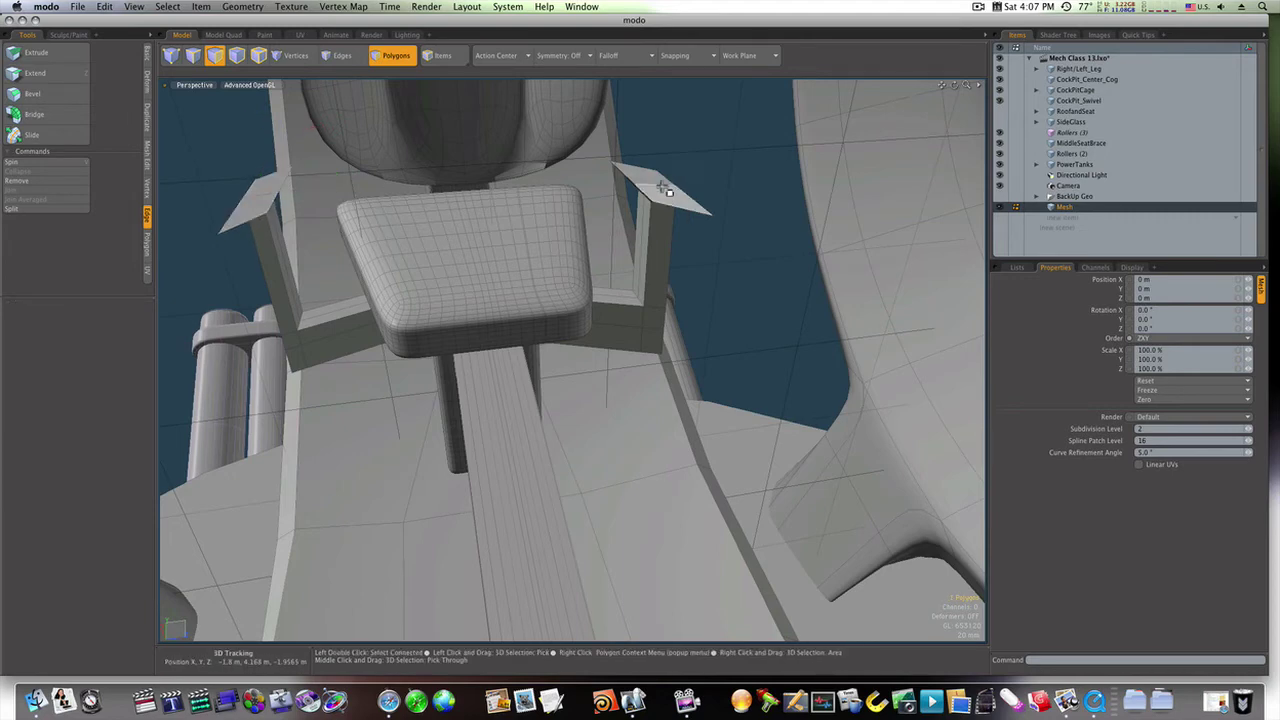
{"action": "left_click_drag", "start_coordinate": [255, 205], "coordinate": [566, 272], "text": "alt"}
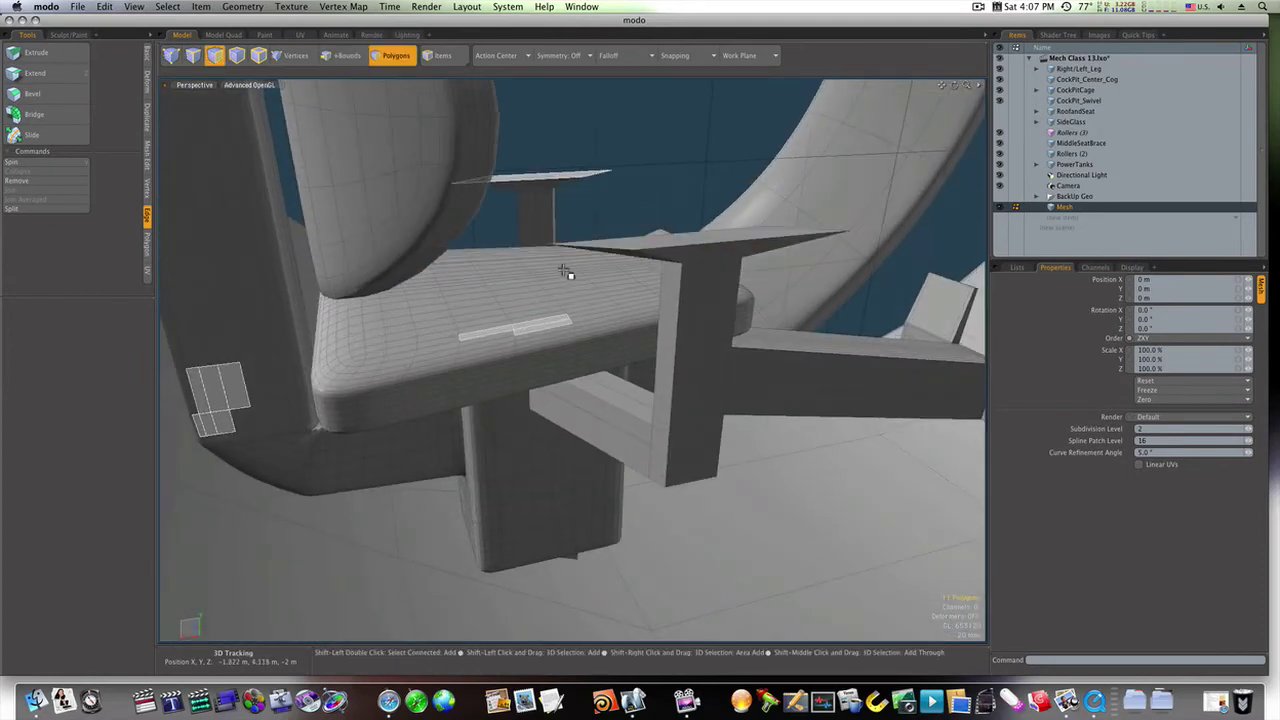
{"action": "left_click_drag", "start_coordinate": [674, 244], "coordinate": [723, 236], "text": "shift"}
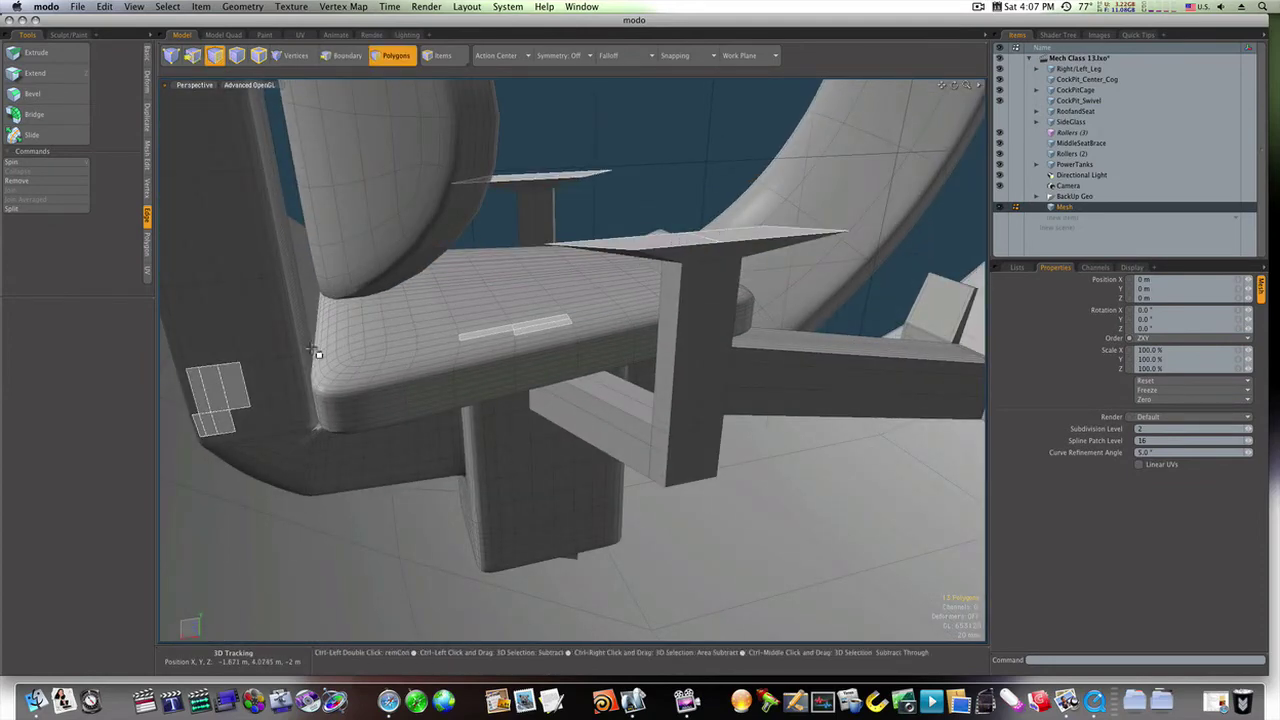
{"action": "left_click_drag", "start_coordinate": [168, 340], "coordinate": [378, 490], "text": "ctrl"}
{"action": "left_click_drag", "start_coordinate": [449, 297], "coordinate": [478, 428], "text": "ctrl"}
{"action": "key", "text": "b"}
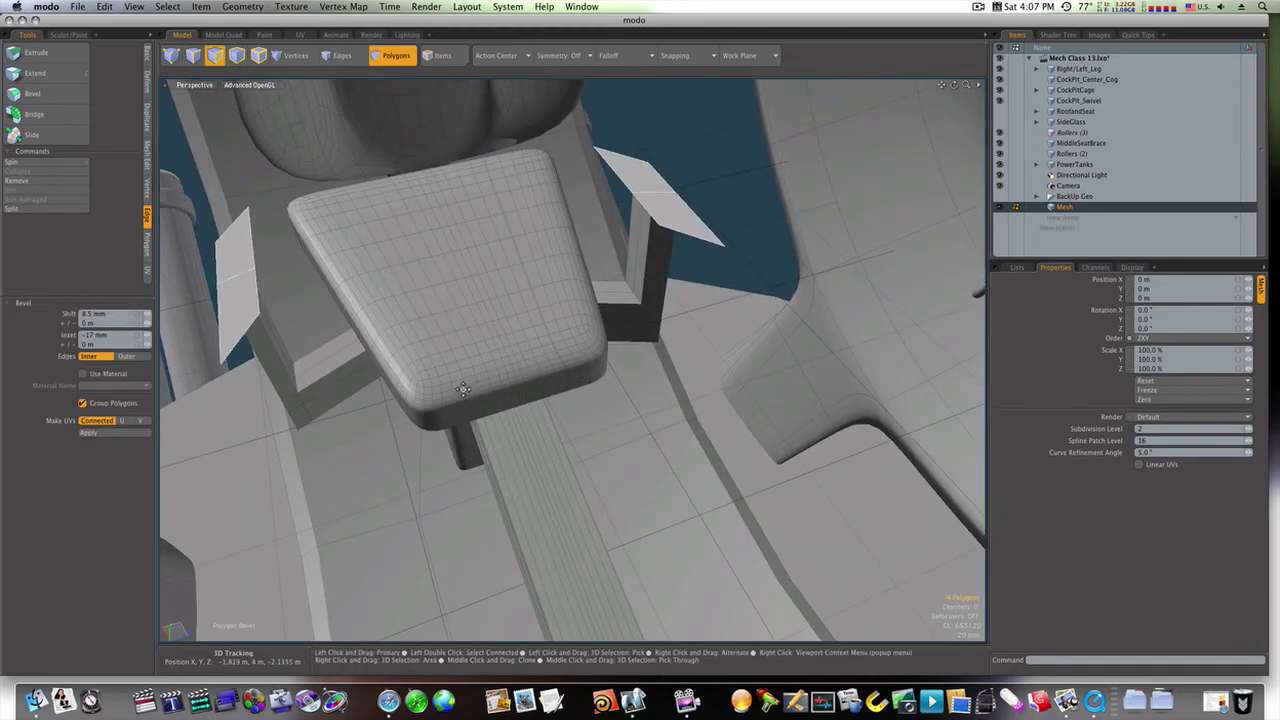
{"action": "left_click_drag", "start_coordinate": [460, 190], "coordinate": [457, 175]}
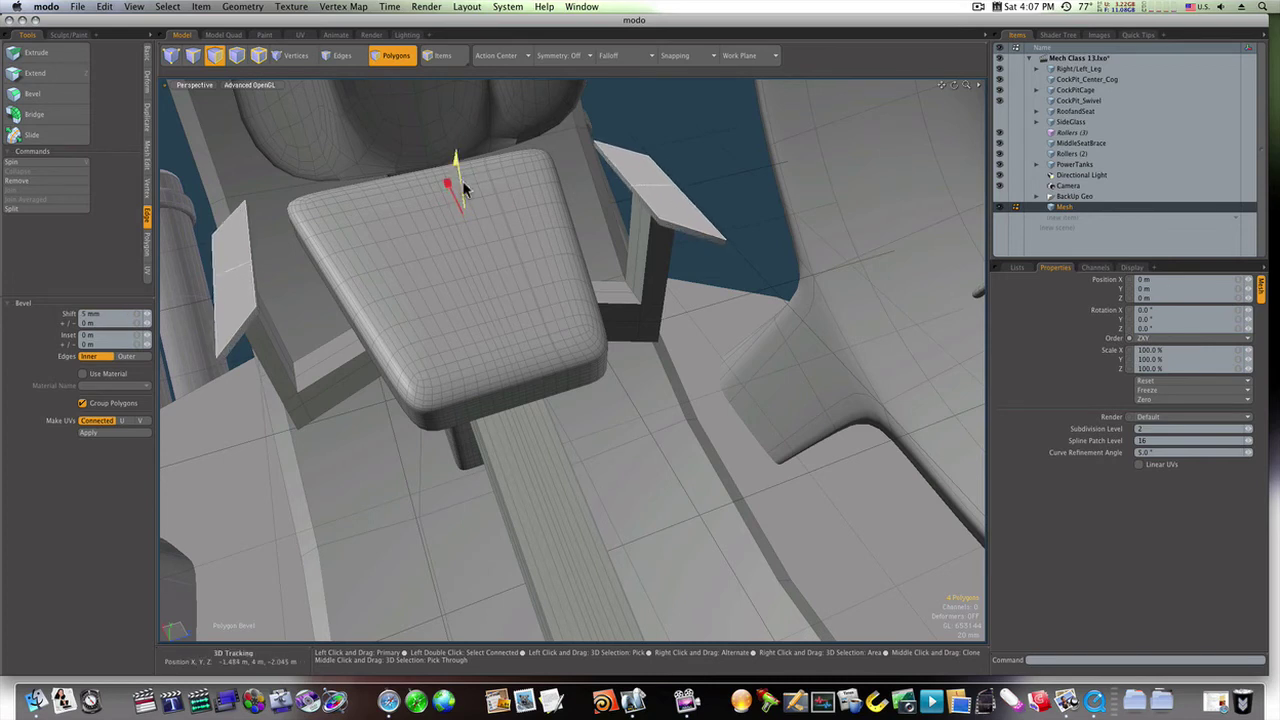
Step: Bevel the same armrest top faces again with a 15.5 mm shift and an 8.2 mm inset to form tapered pads
{"action": "left_click", "coordinate": [481, 221]}
{"action": "mouse_move", "coordinate": [462, 192]}
{"action": "left_mouse_down"}
{"action": "mouse_move", "coordinate": [453, 165]}
{"action": "mouse_move", "coordinate": [452, 176]}
{"action": "left_mouse_up"}
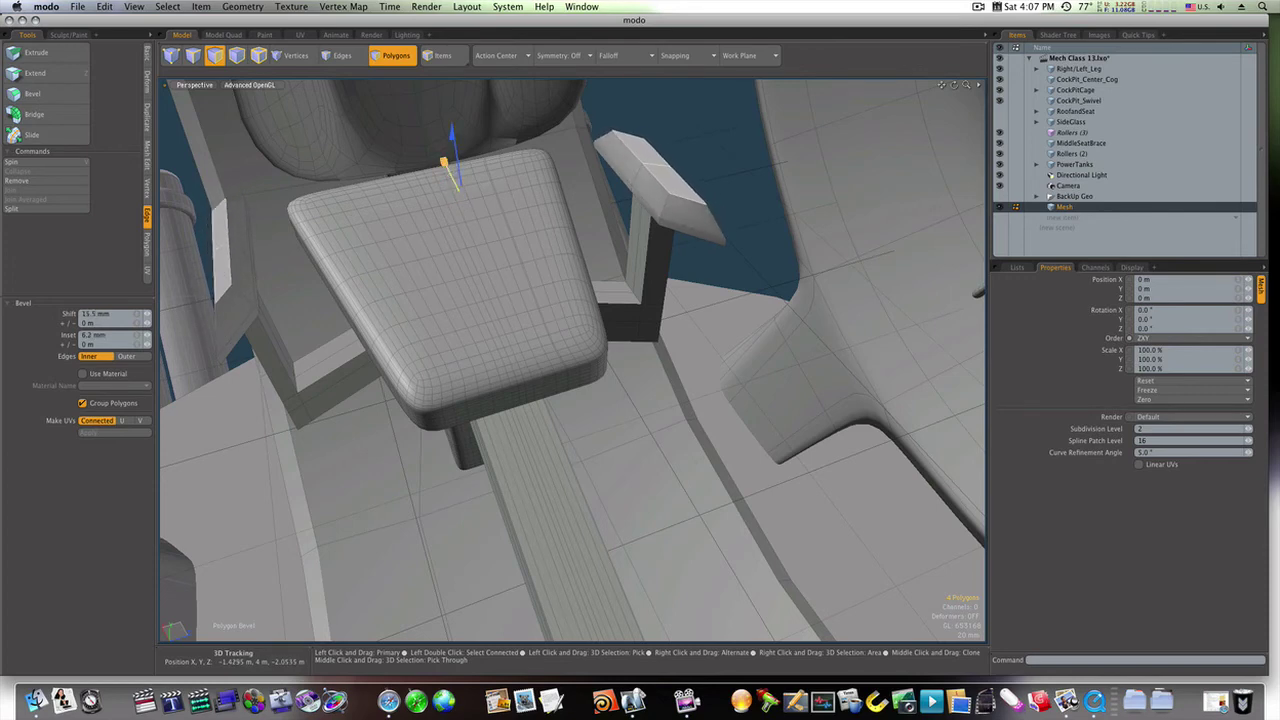
{"action": "key", "text": "space"}
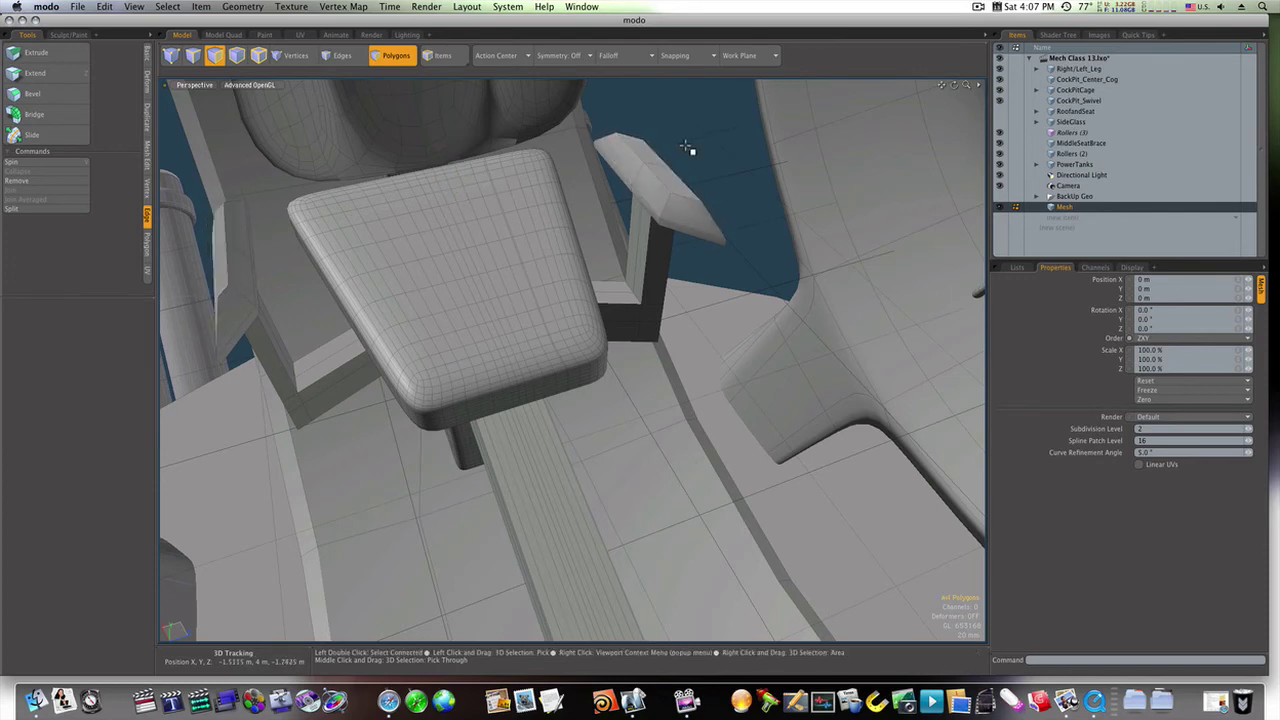
Step: Loop Slice one armrest's horizontal support bar in Symmetry mode with a count of 2 and a position of 10%
{"action": "left_click_drag", "start_coordinate": [691, 149], "coordinate": [630, 318], "text": "alt"}
{"action": "left_click", "coordinate": [622, 325]}
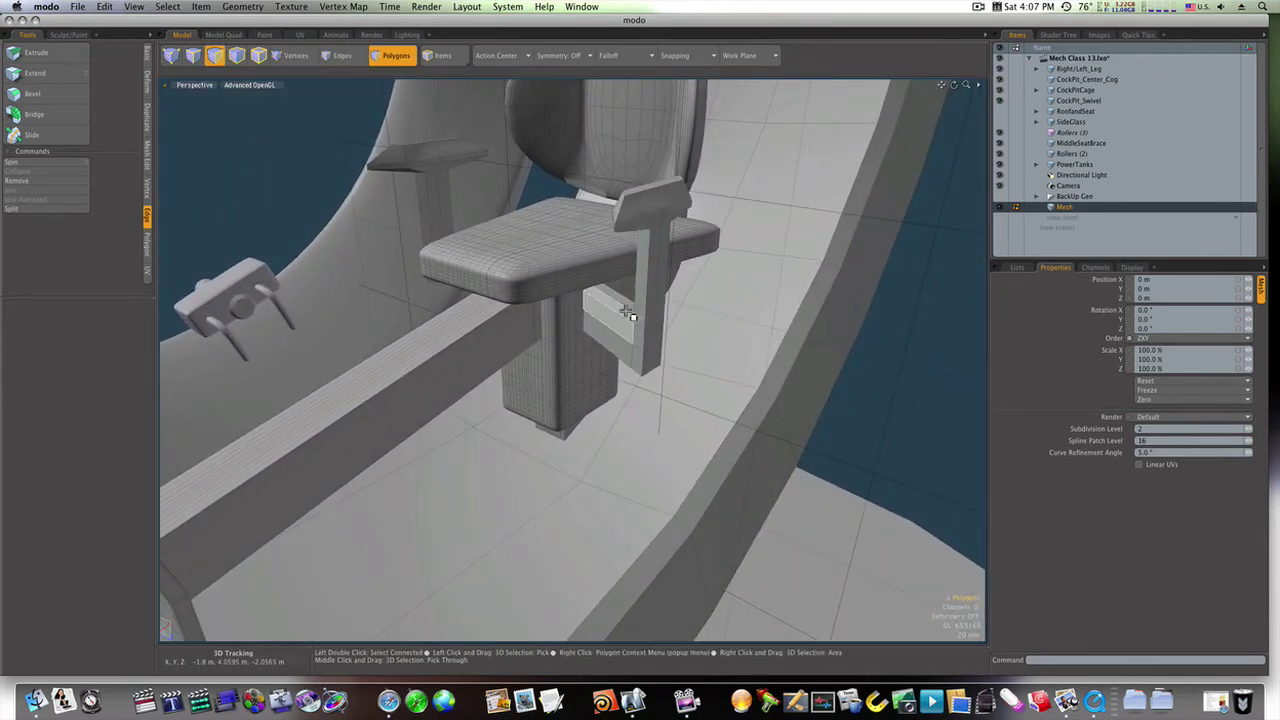
{"action": "key", "text": "alt+c"}
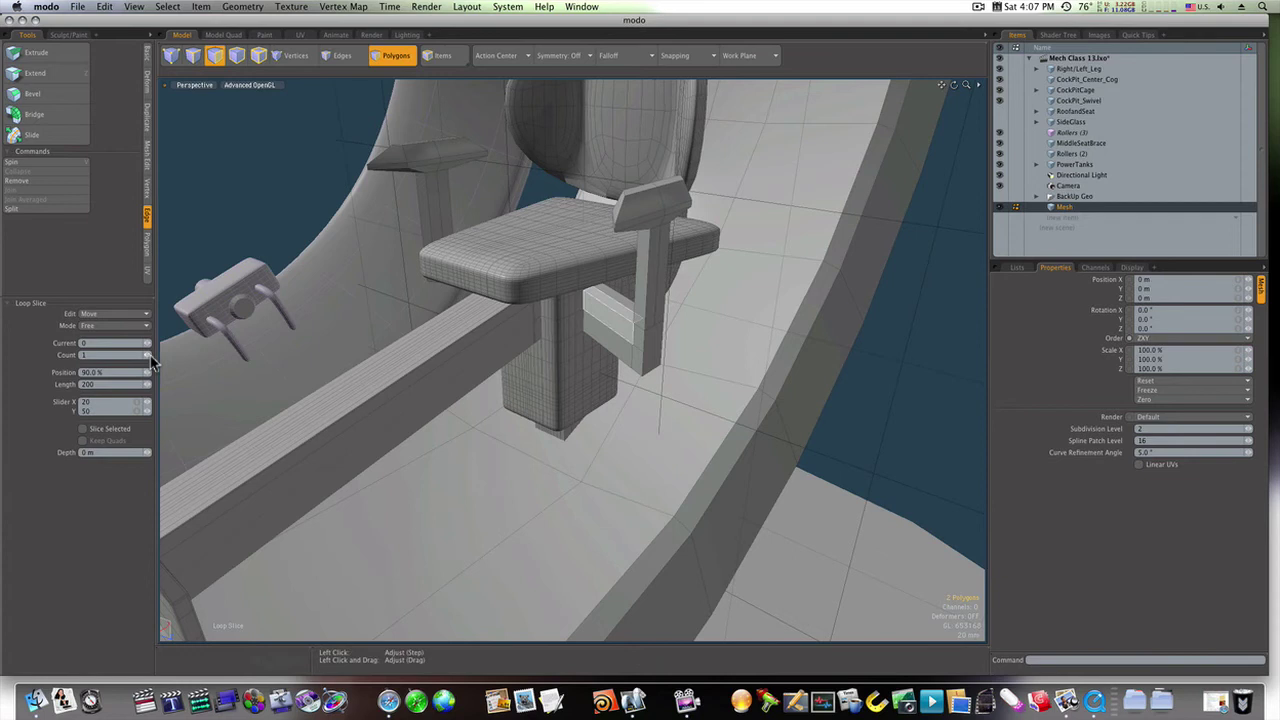
{"action": "left_click", "coordinate": [146, 326]}
{"action": "left_click", "coordinate": [130, 334]}
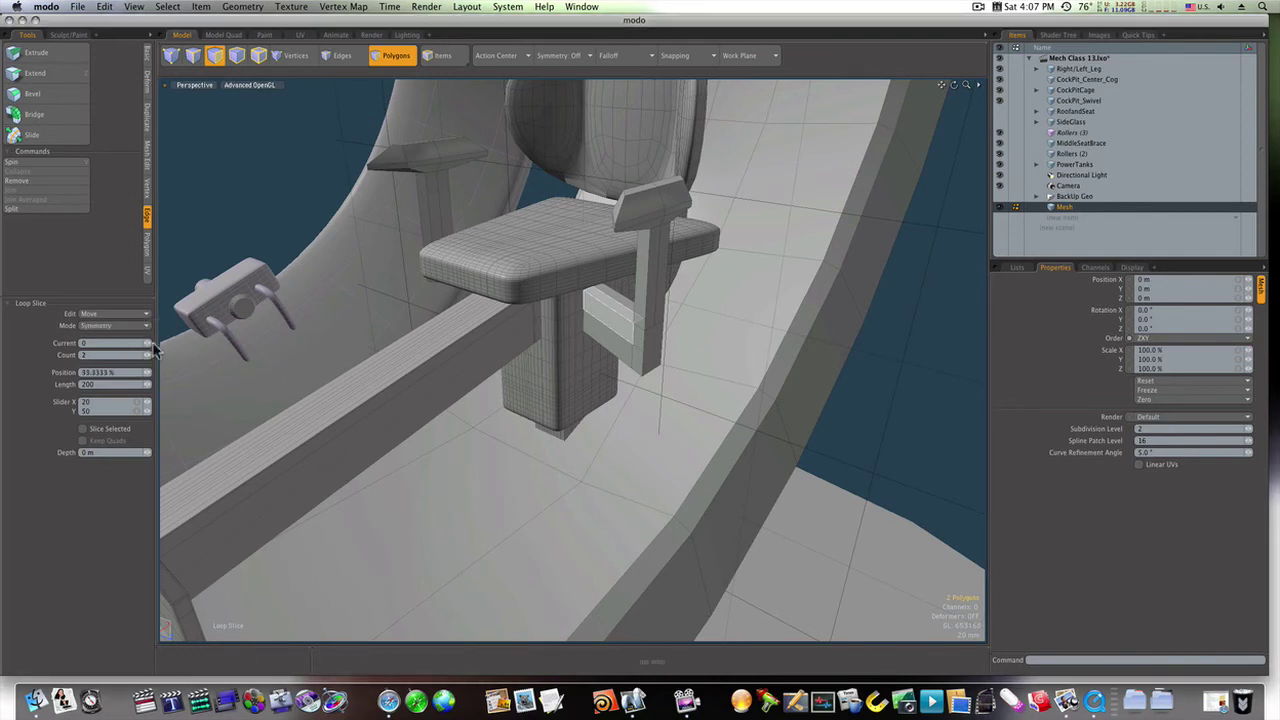
{"action": "left_click", "coordinate": [622, 325]}
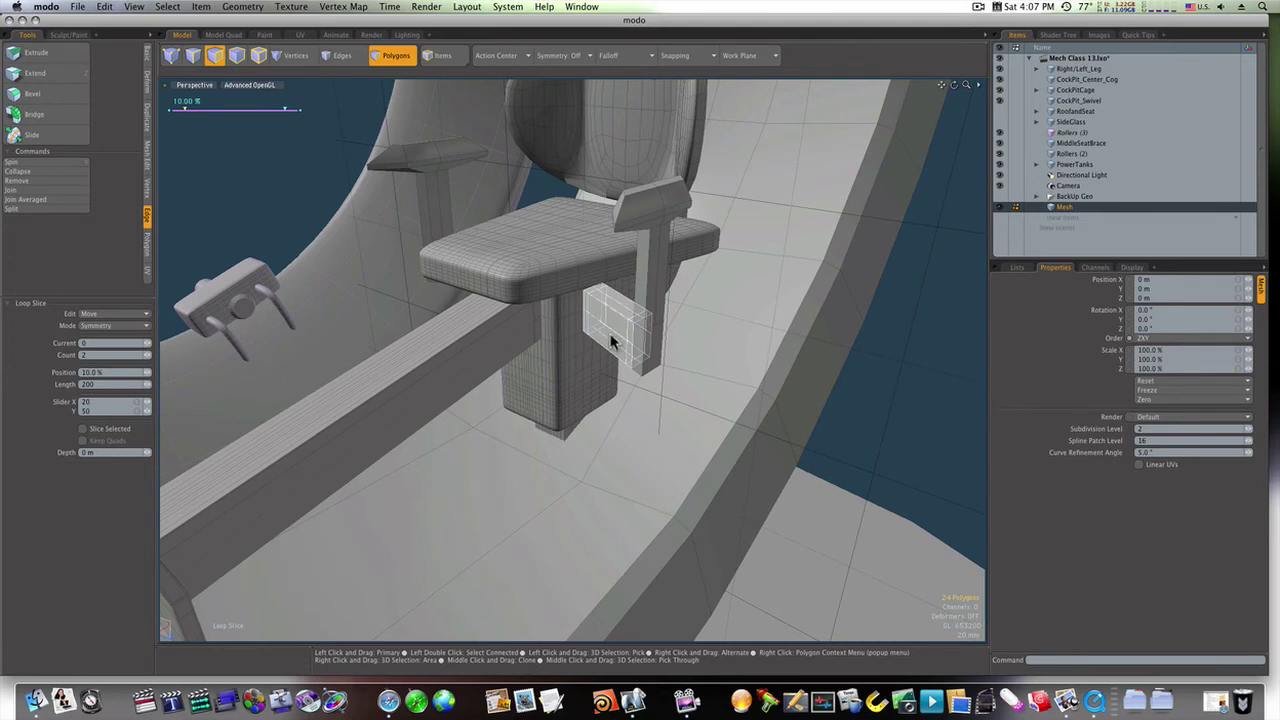
{"action": "key", "text": "space"}
Step: Add a symmetric pair of loop slices to the same armrest's upright and clear the selection
{"action": "left_click", "coordinate": [647, 309]}
{"action": "key", "text": "alt+c"}
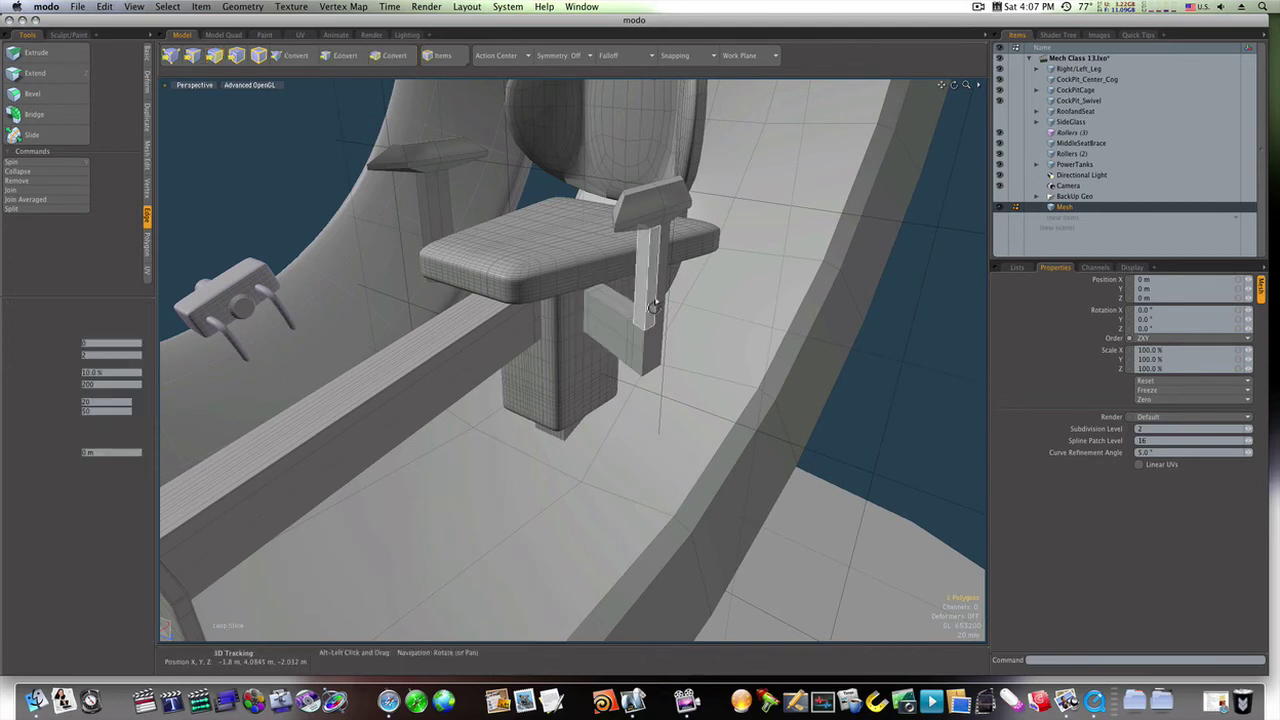
{"action": "left_click", "coordinate": [660, 314]}
{"action": "key", "text": "space"}
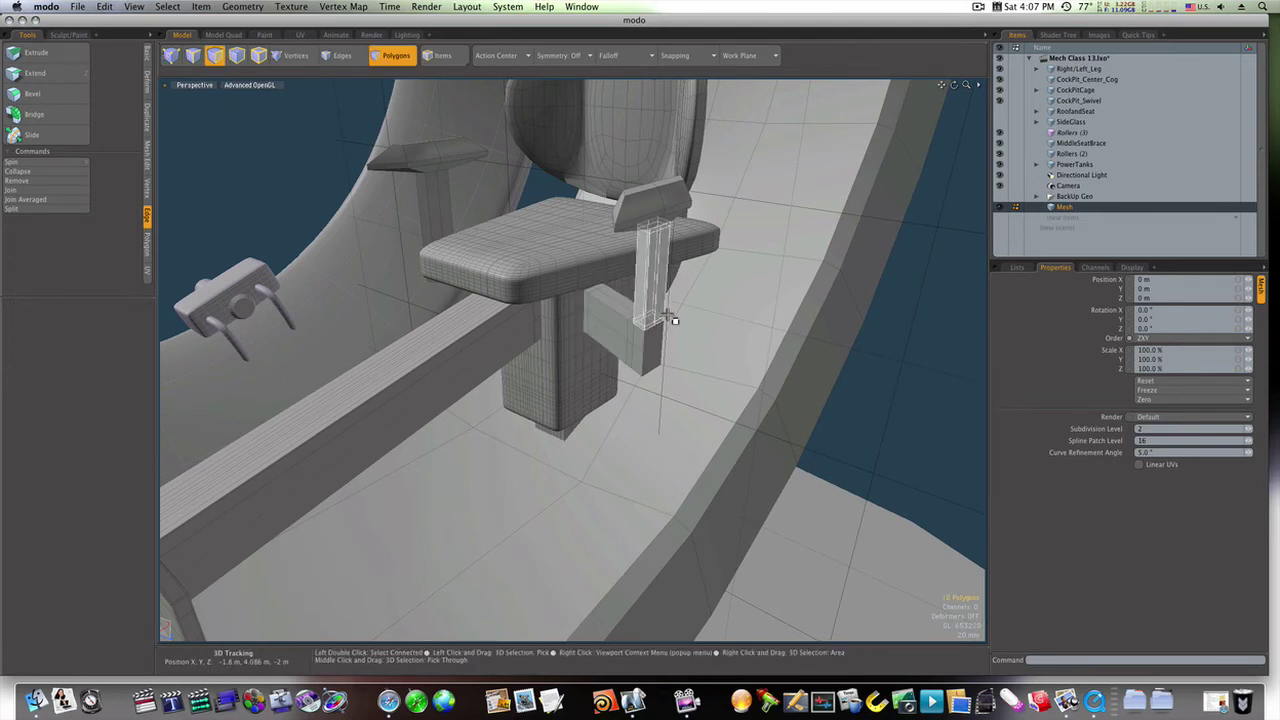
{"action": "left_click", "coordinate": [672, 314]}
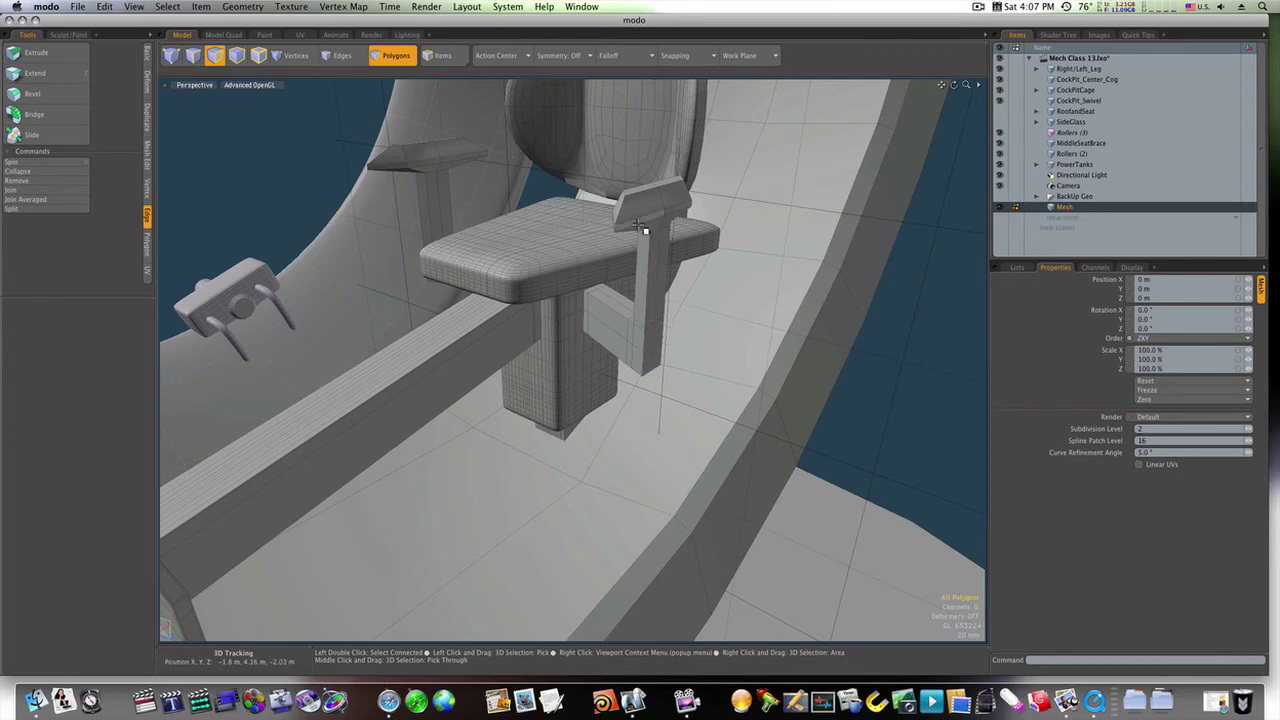
Step: Loop Slice the flared underside of that armrest's pad symmetrically at a position of 3.5%
{"action": "left_click_drag", "start_coordinate": [641, 224], "coordinate": [706, 211], "text": "alt"}
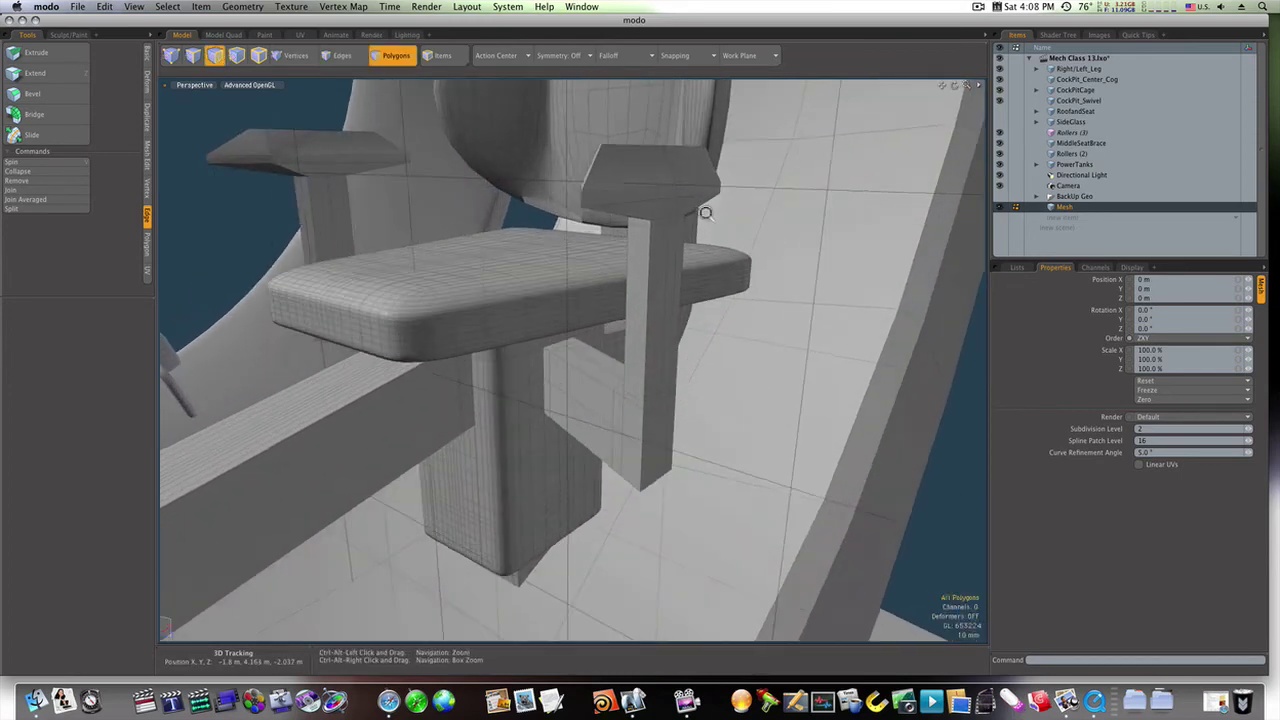
{"action": "left_click", "coordinate": [622, 213]}
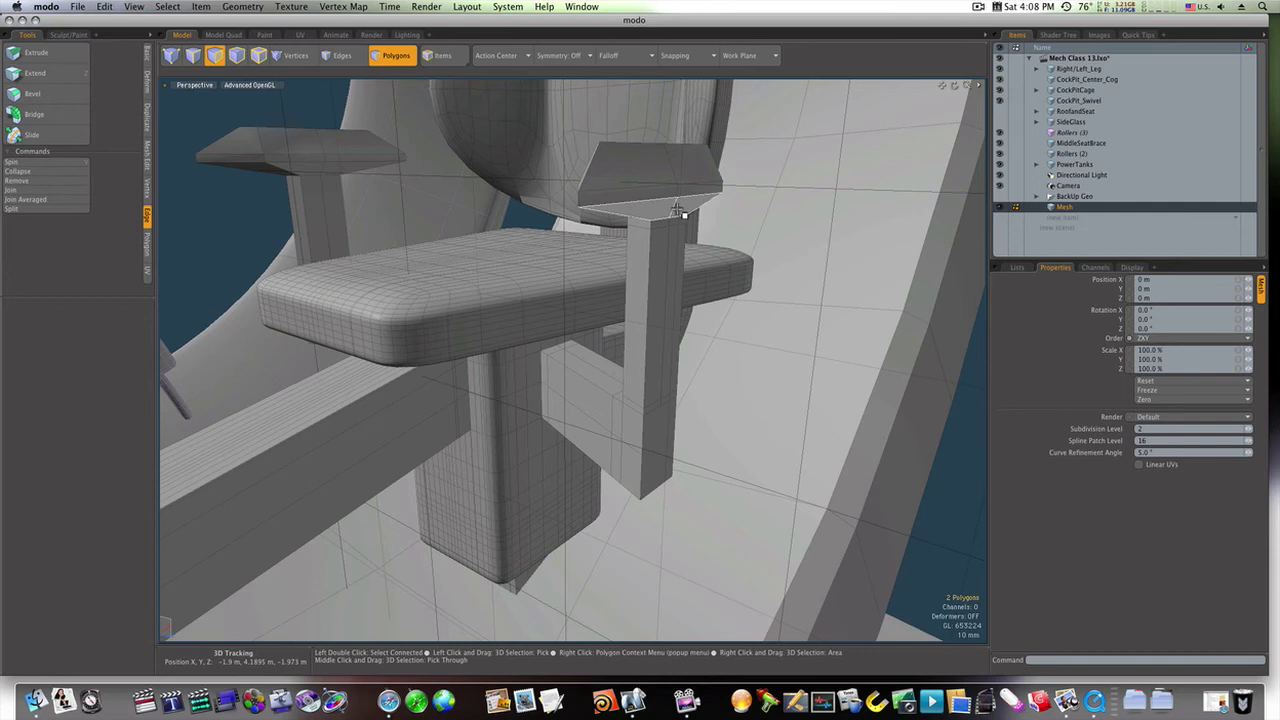
{"action": "key", "text": "alt+c"}
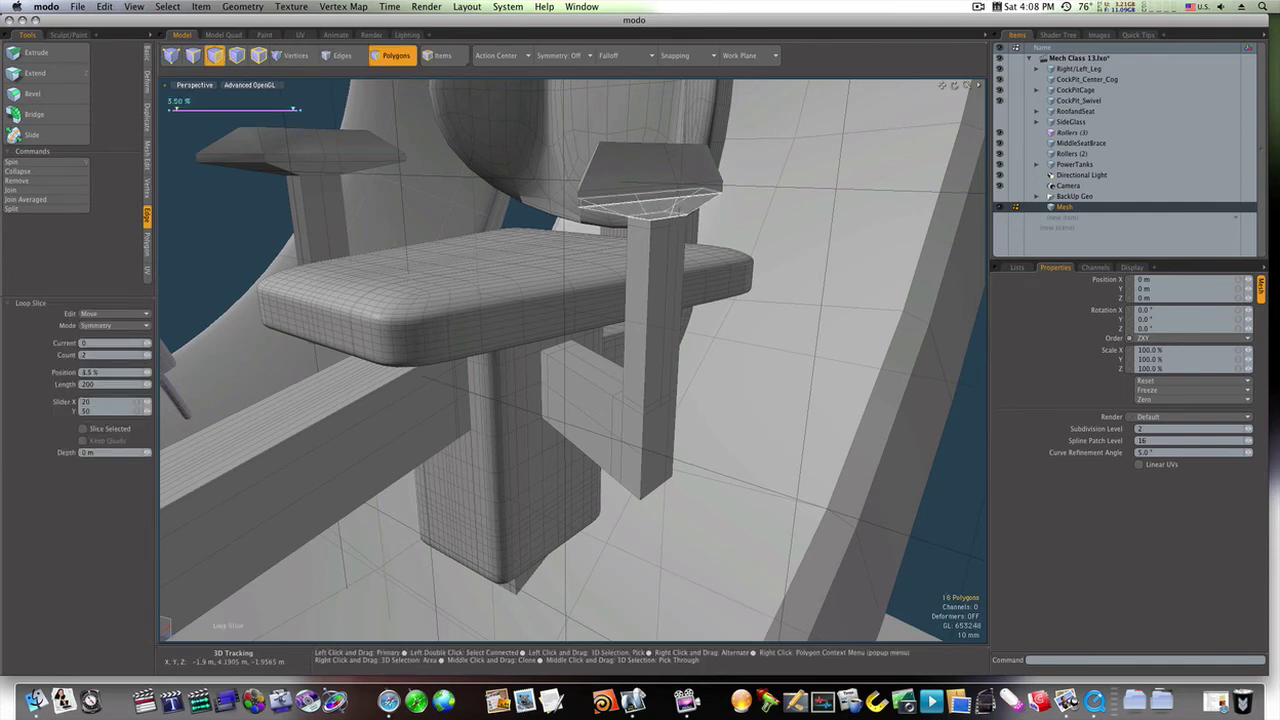
{"action": "key", "text": "space"}
Step: Loop Slice the sloped upper sides of the same armrest pad symmetrically at 9.5%, leaving nothing selected
{"action": "left_click_drag", "start_coordinate": [654, 176], "coordinate": [716, 173]}
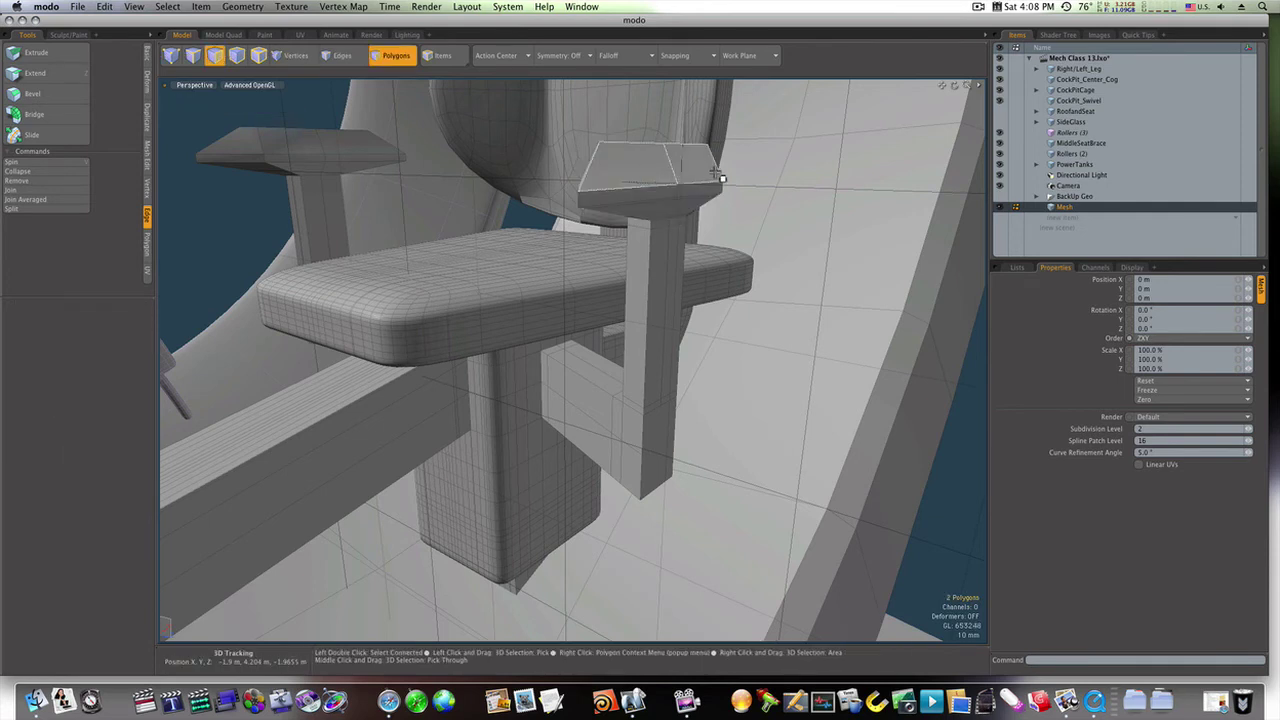
{"action": "key", "text": "alt+c"}
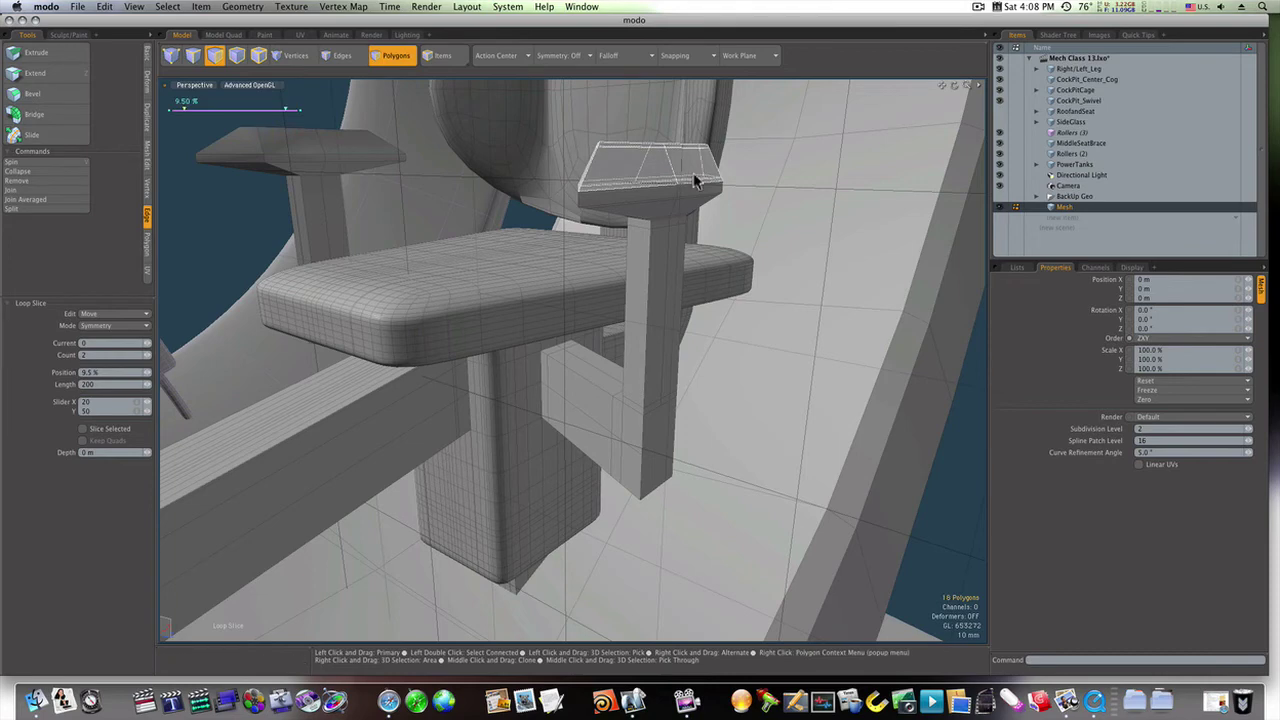
{"action": "key", "text": "space"}
{"action": "left_click", "coordinate": [954, 494]}
Step: Preview the armrests with subdivision smoothing, and return them to plain polygons for further slicing on the opposite armrest
{"action": "key", "text": "Tab"}
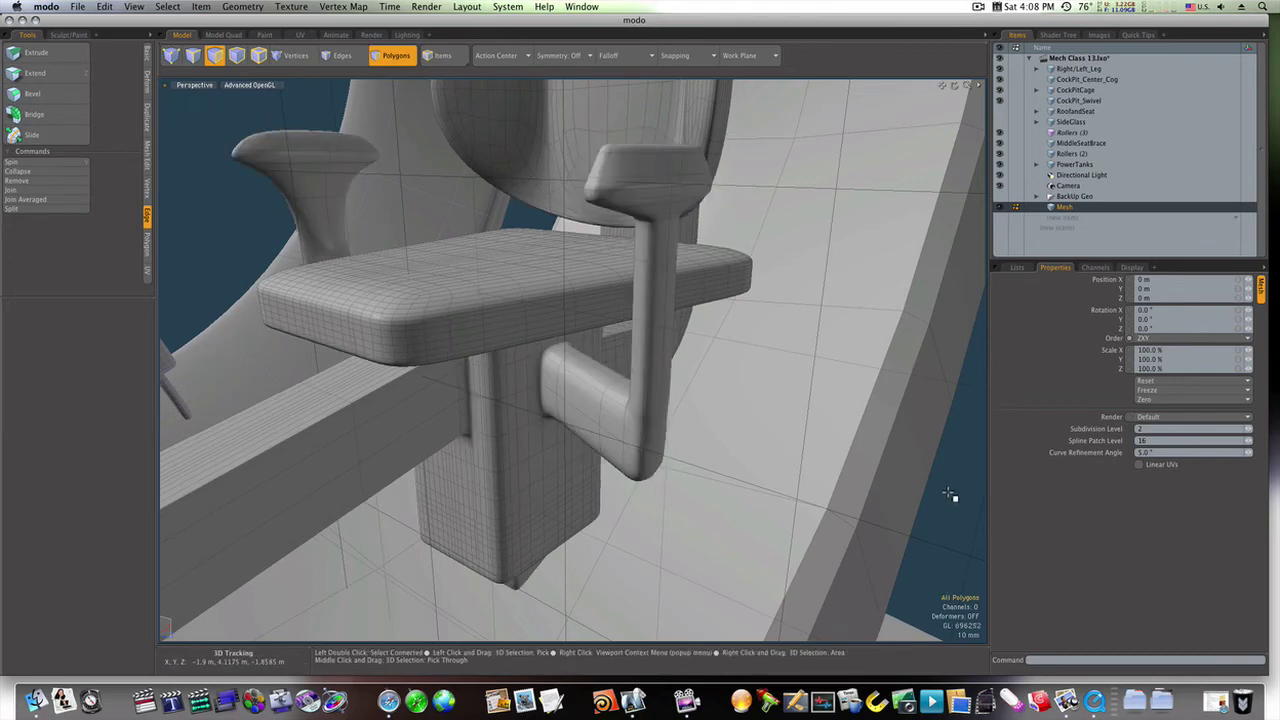
{"action": "left_click_drag", "start_coordinate": [950, 494], "coordinate": [1046, 460], "text": "alt"}
{"action": "key", "text": "Tab"}
{"action": "scroll", "coordinate": [400, 440], "scroll_direction": "up", "scroll_amount": 5}
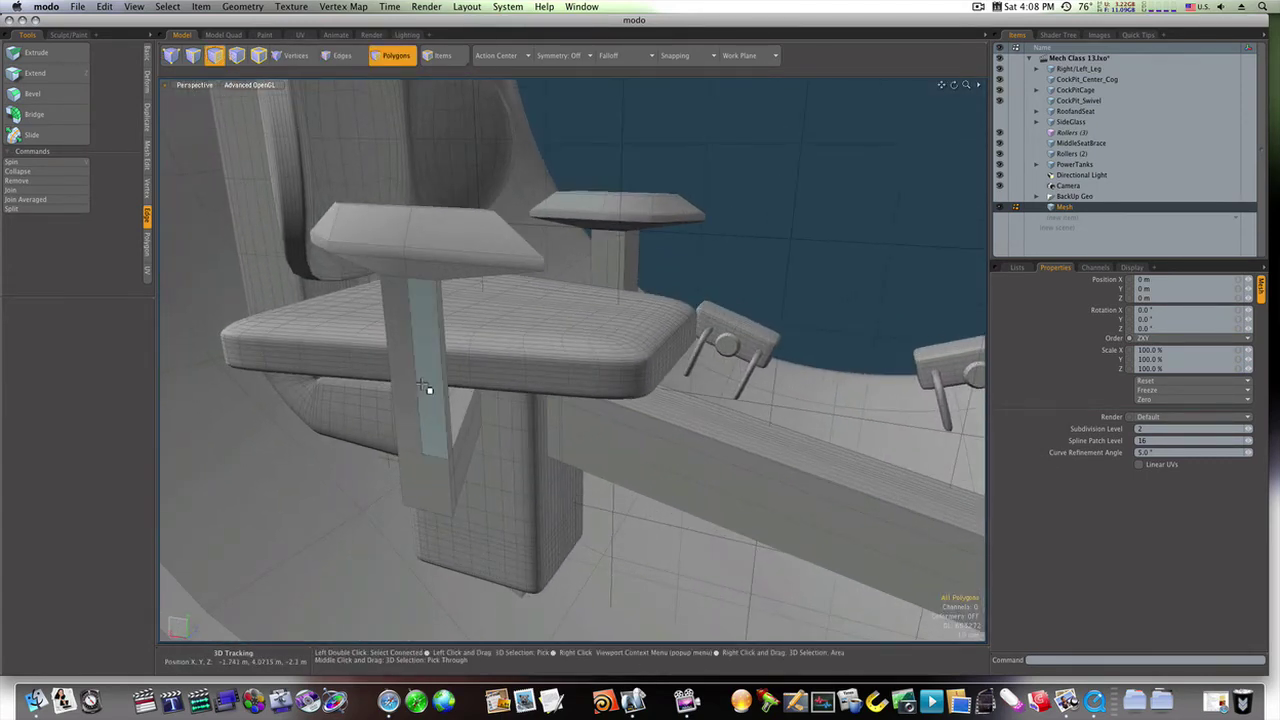
Step: Add a symmetric pair of loop slices near the ends of the opposite armrest's upright
{"action": "left_click_drag", "start_coordinate": [425, 388], "coordinate": [409, 372]}
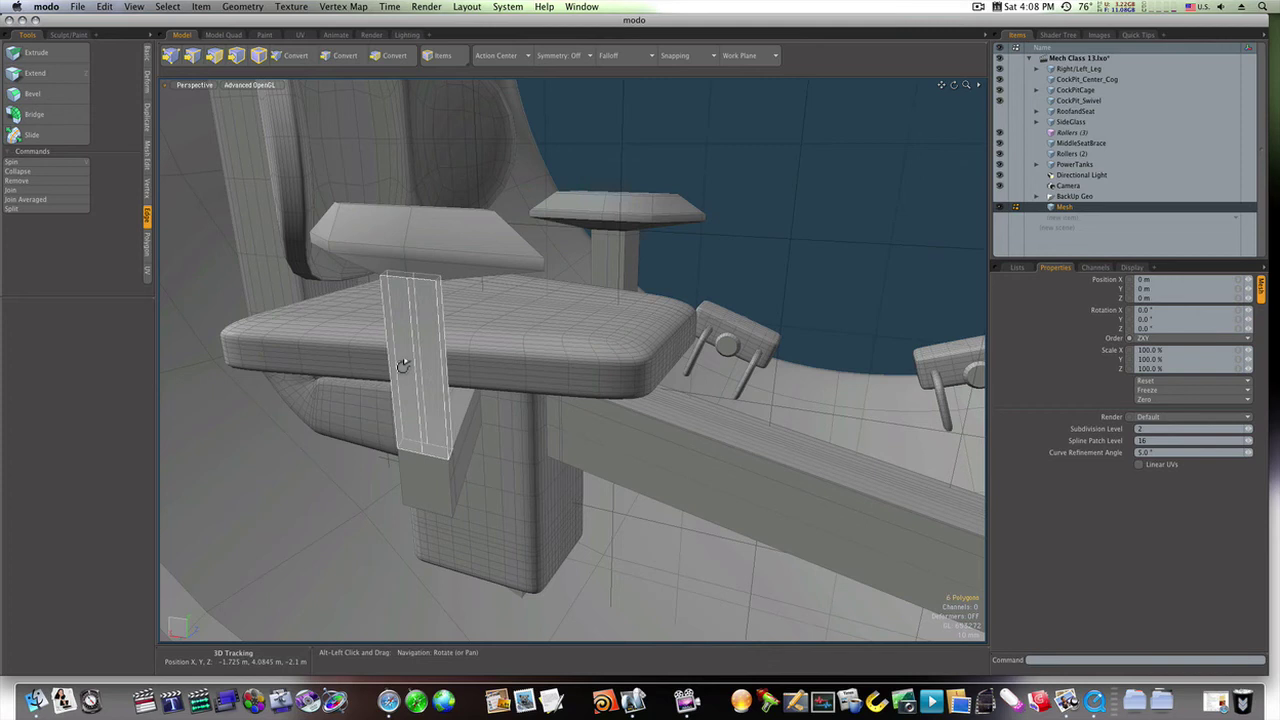
{"action": "key", "text": "alt+c"}
{"action": "left_click", "coordinate": [407, 370]}
{"action": "key", "text": "space"}
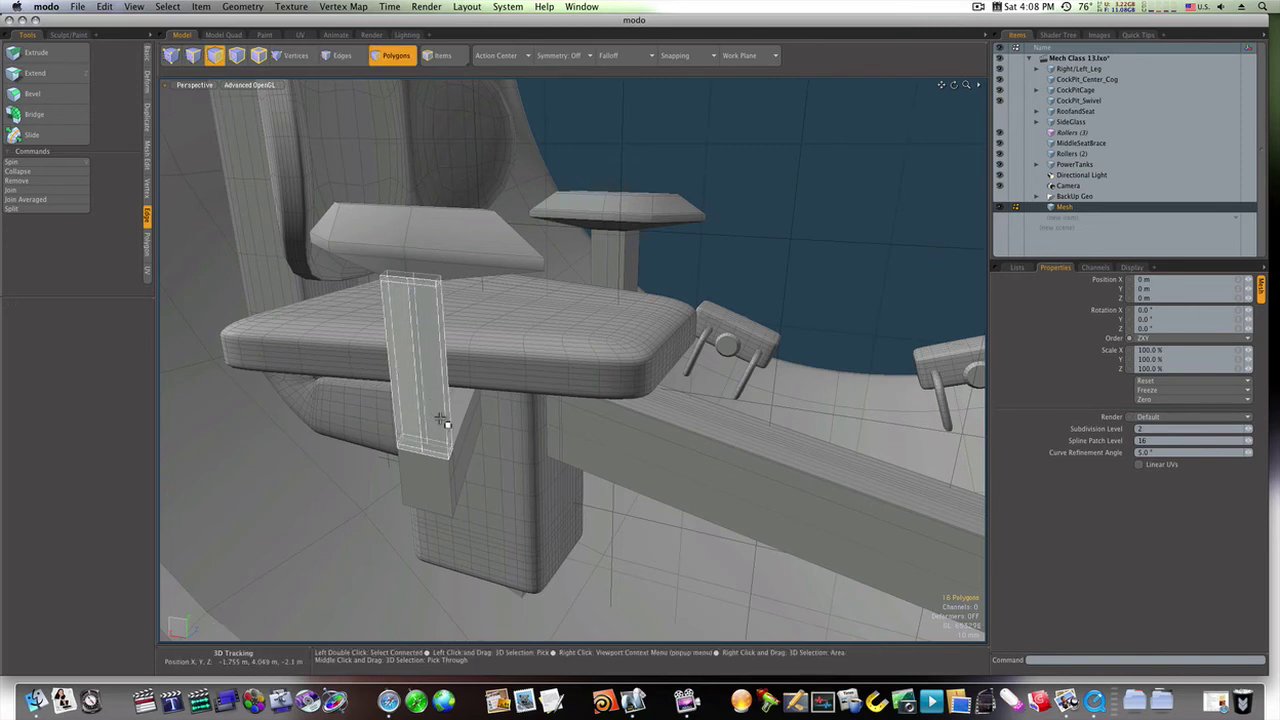
Step: Loop Slice the horizontal support bar of the opposite armrest symmetrically and clear the selection
{"action": "left_click", "coordinate": [468, 458]}
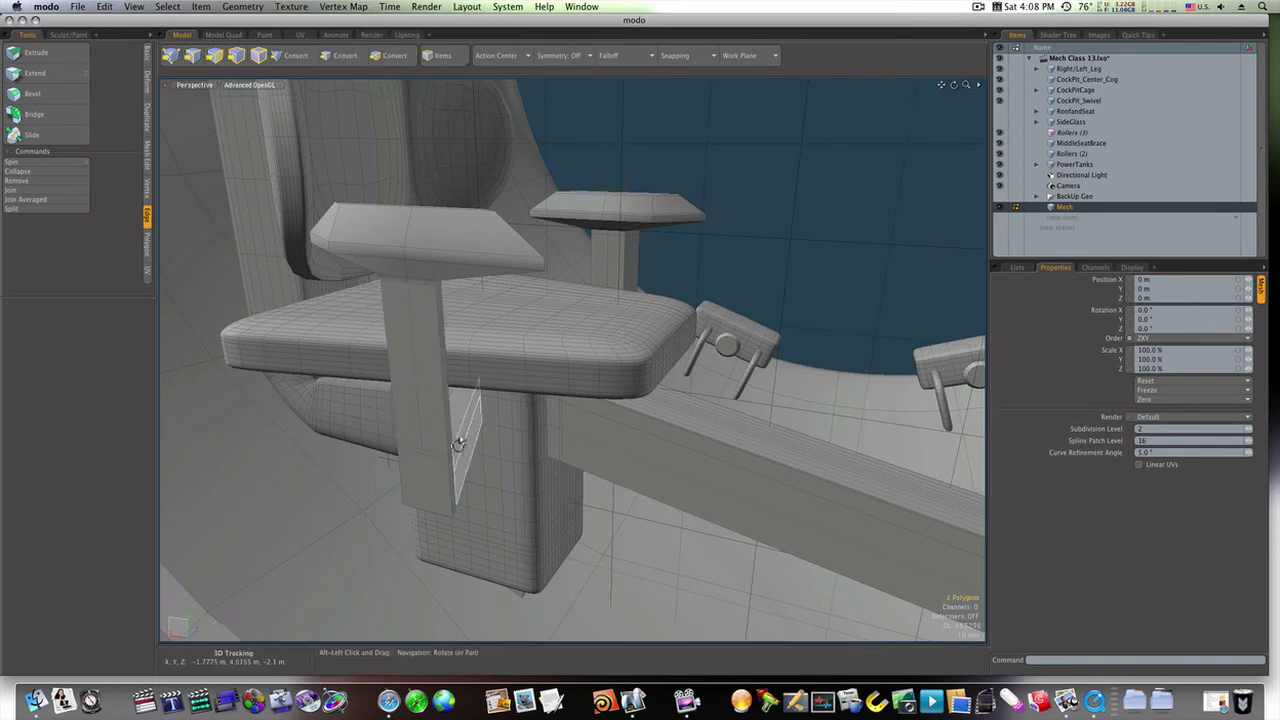
{"action": "key", "text": "alt+c"}
{"action": "left_click", "coordinate": [459, 446]}
{"action": "key", "text": "space"}
{"action": "left_click", "coordinate": [383, 526]}
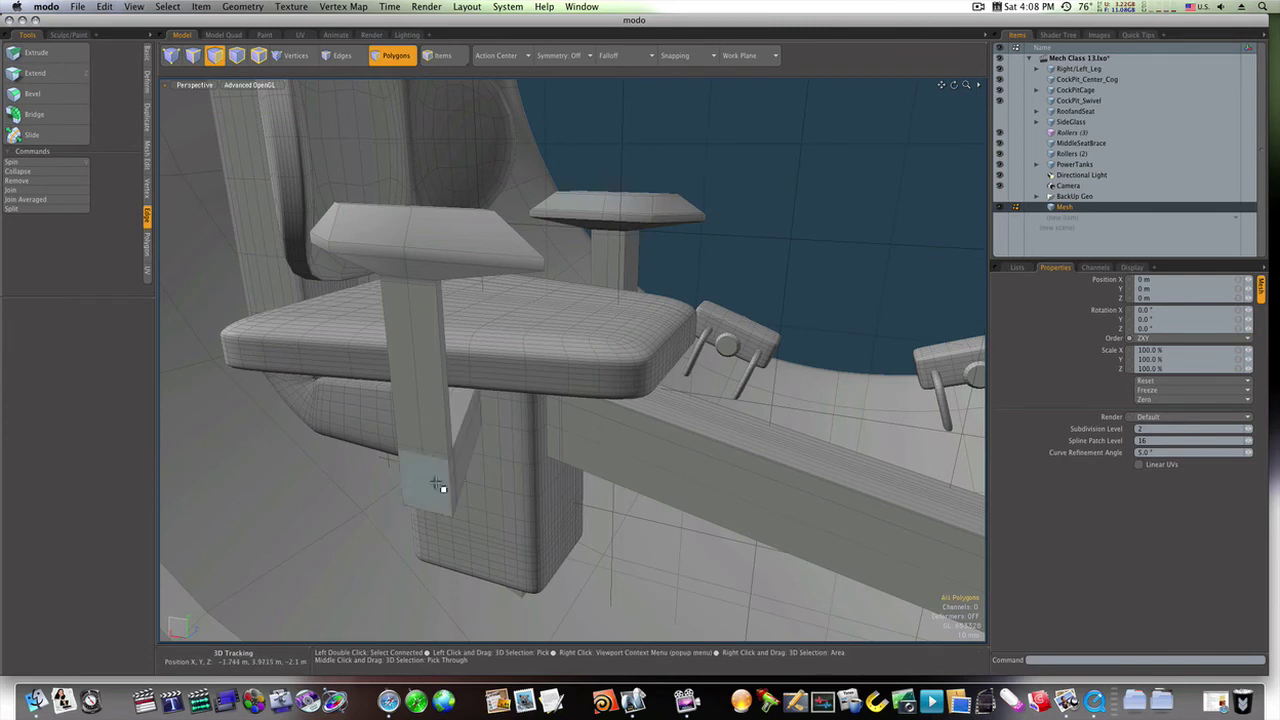
Step: Loop Slice the flared underside of the opposite armrest's pad symmetrically at a position of 0.5%
{"action": "left_click_drag", "start_coordinate": [400, 271], "coordinate": [431, 273]}
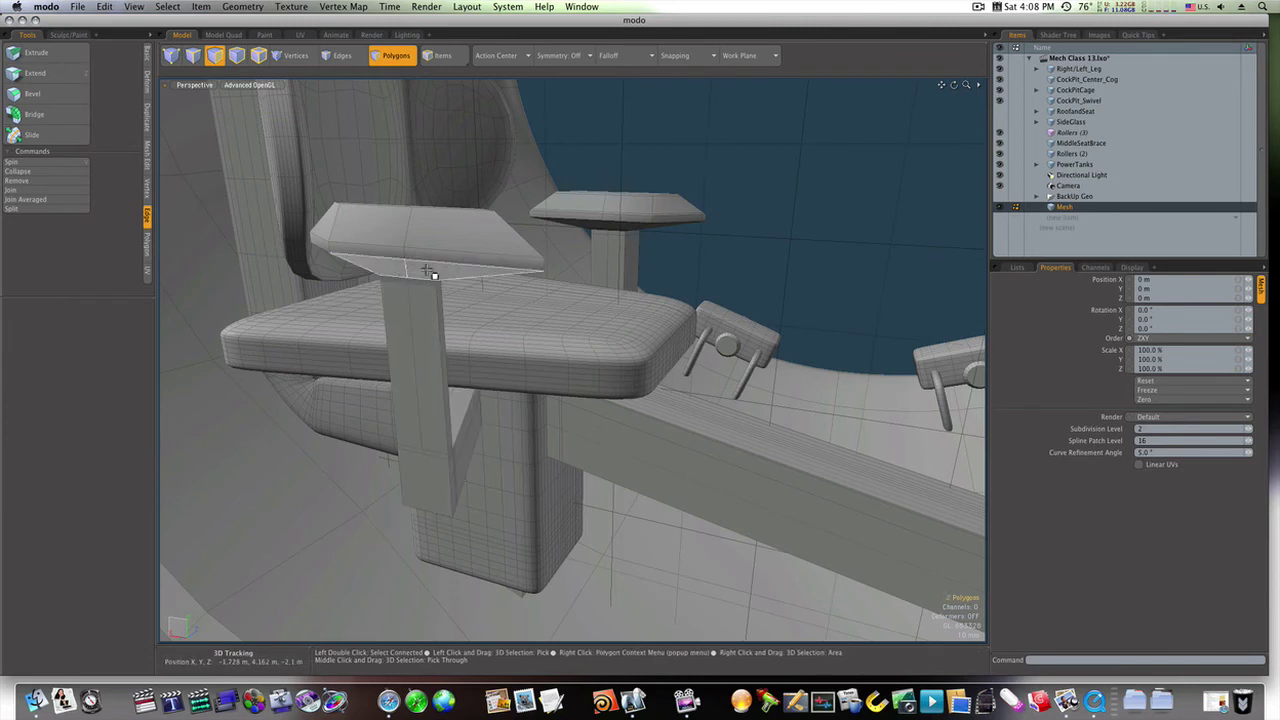
{"action": "key", "text": "alt+c"}
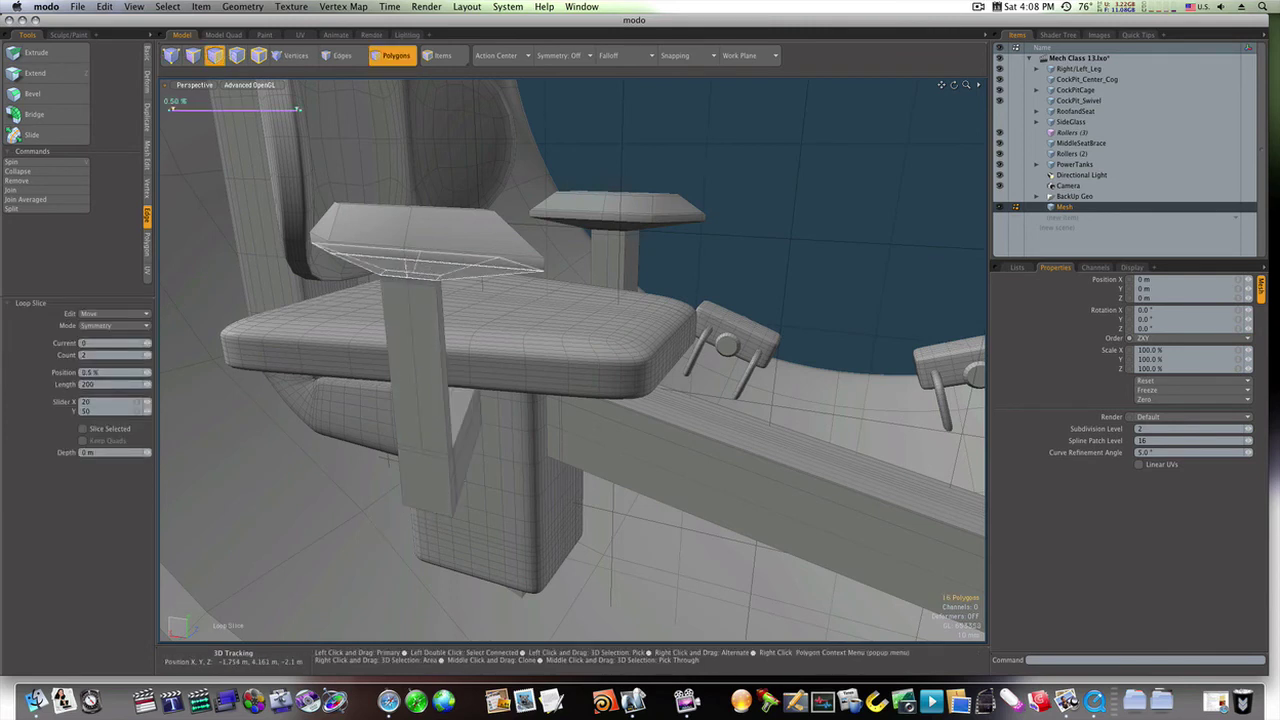
{"action": "key", "text": "space"}
Step: Add symmetric loop slices along the thin side band around the same armrest pad
{"action": "mouse_move", "coordinate": [434, 254]}
{"action": "left_mouse_down"}
{"action": "mouse_move", "coordinate": [400, 238]}
{"action": "mouse_move", "coordinate": [402, 252]}
{"action": "left_mouse_up"}
{"action": "key", "text": "alt+c"}
{"action": "key", "text": "space"}
{"action": "key", "text": "alt+c"}
{"action": "left_click", "coordinate": [398, 247]}
{"action": "key", "text": "space"}
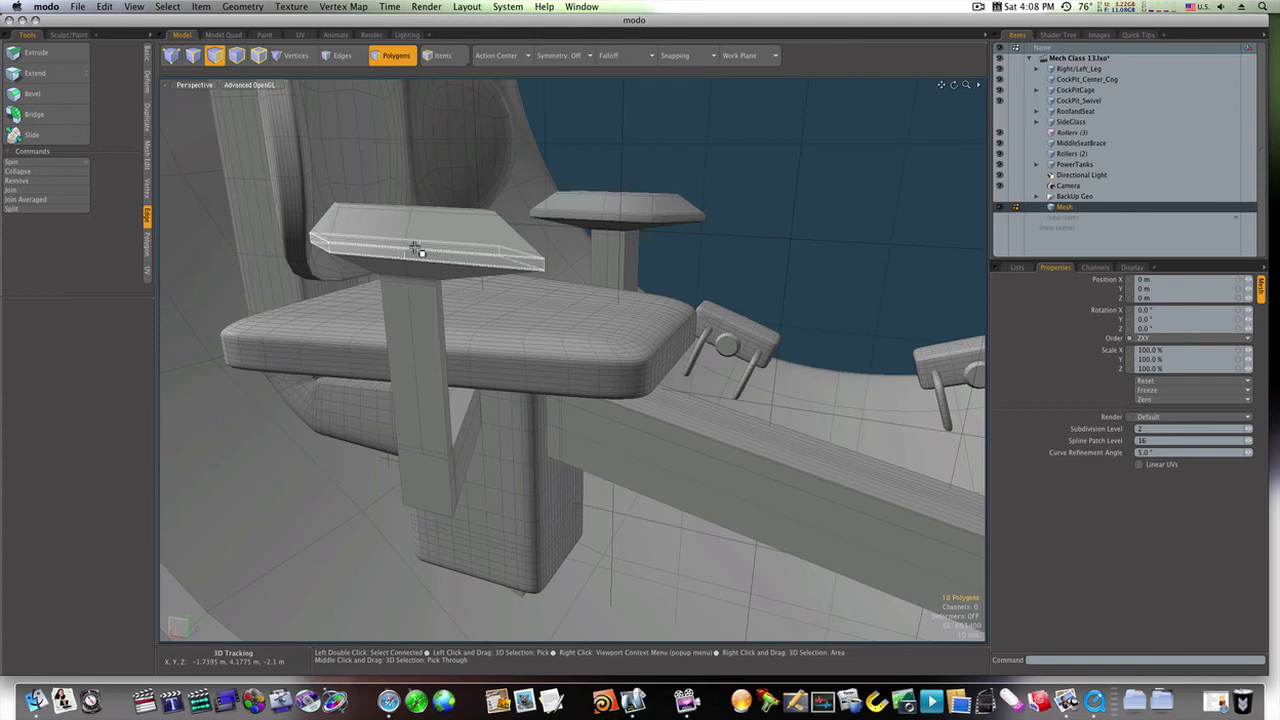
Step: Loop Slice the thin side band of the first armrest's pad symmetrically and leave nothing selected
{"action": "left_click_drag", "start_coordinate": [587, 215], "coordinate": [605, 217]}
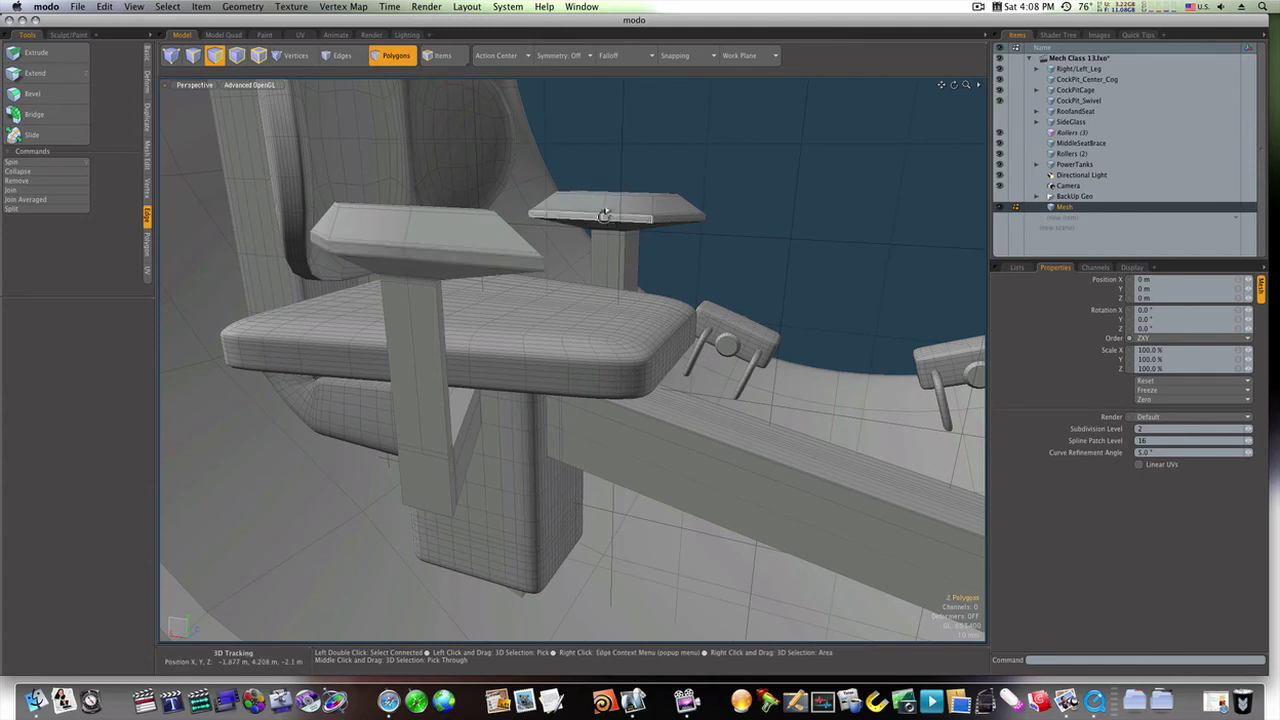
{"action": "key", "text": "alt+c"}
{"action": "key", "text": "space"}
{"action": "left_click", "coordinate": [786, 302]}
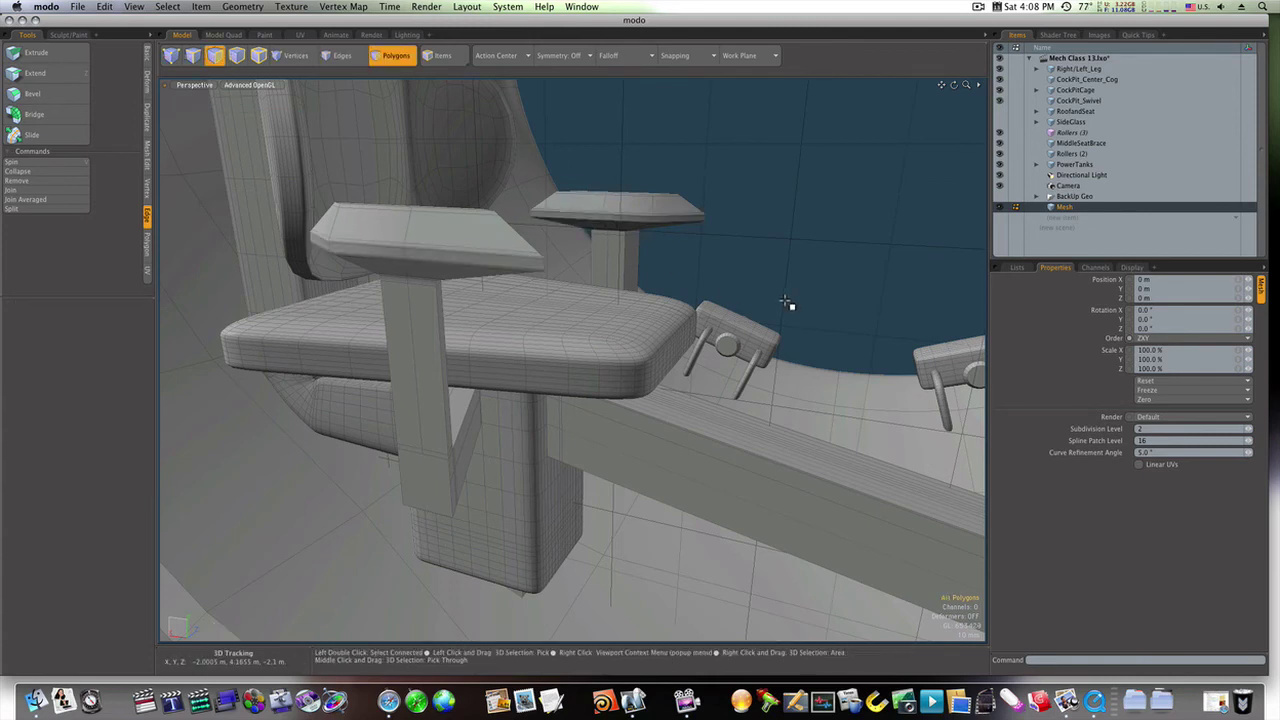
Step: Turn on subdivision smoothing for the armrests and clear the leftover edge selection
{"action": "key", "text": "Tab"}
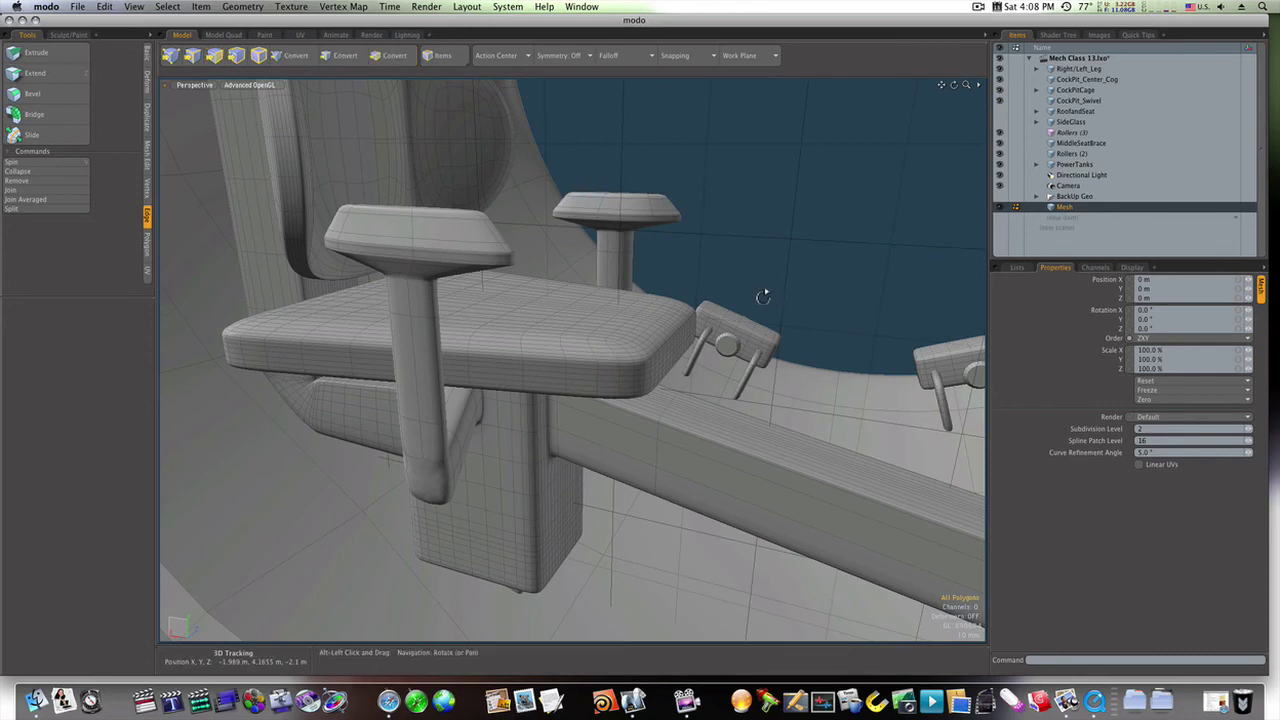
{"action": "left_click_drag", "start_coordinate": [763, 294], "coordinate": [585, 313], "text": "alt"}
{"action": "key", "text": "3"}
{"action": "key", "text": "2"}
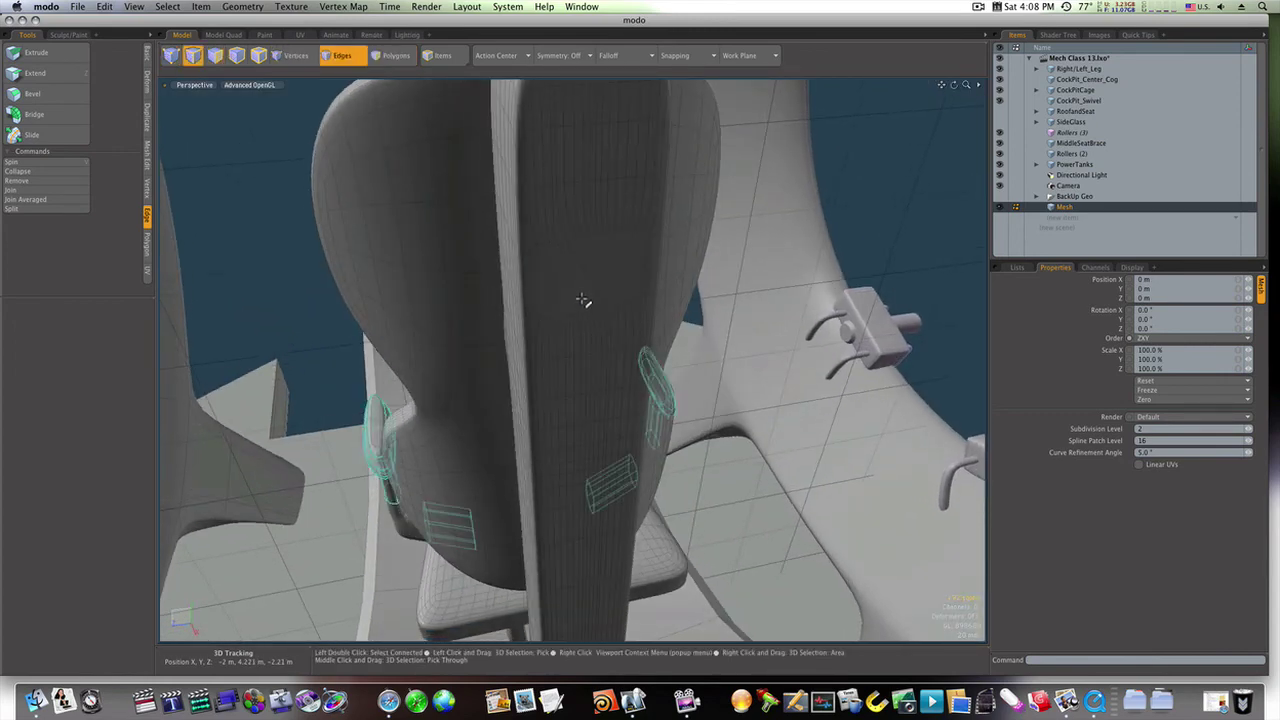
{"action": "key", "text": "Escape"}
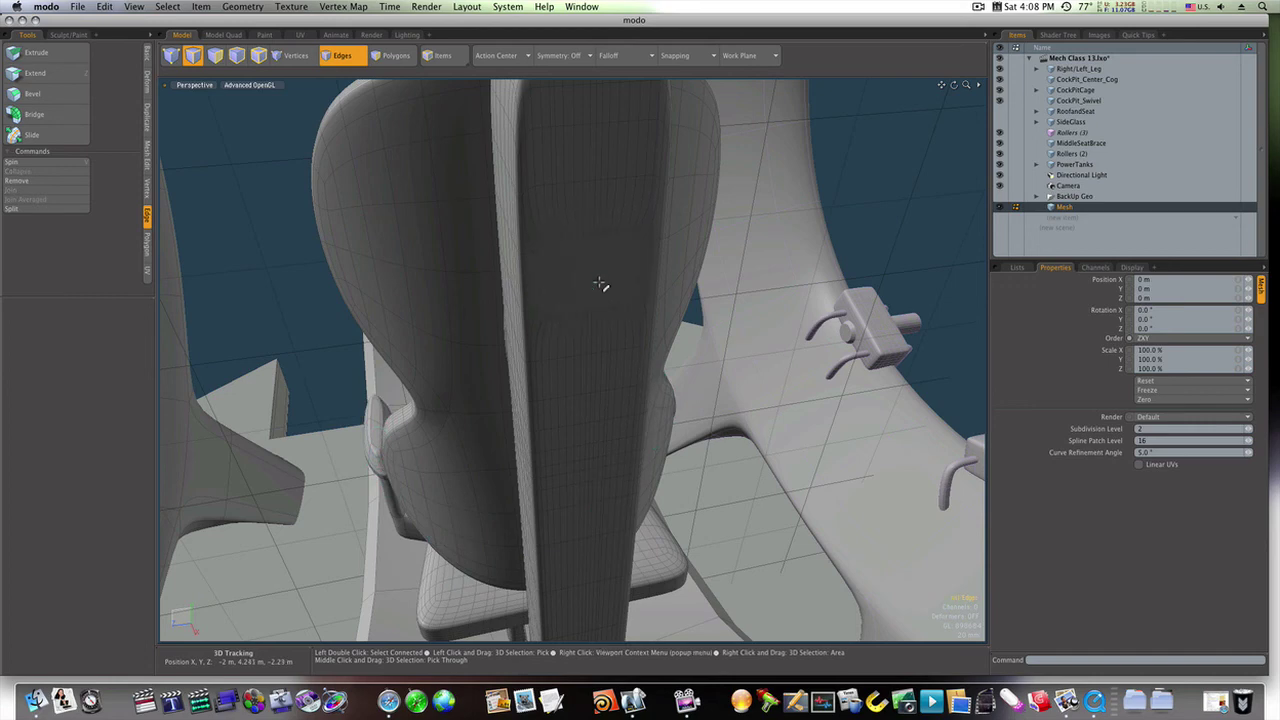
Step: Select the single polygon on the back face of the seat's rear post, just below its upper end
{"action": "left_click_drag", "start_coordinate": [600, 285], "coordinate": [609, 286], "text": "alt"}
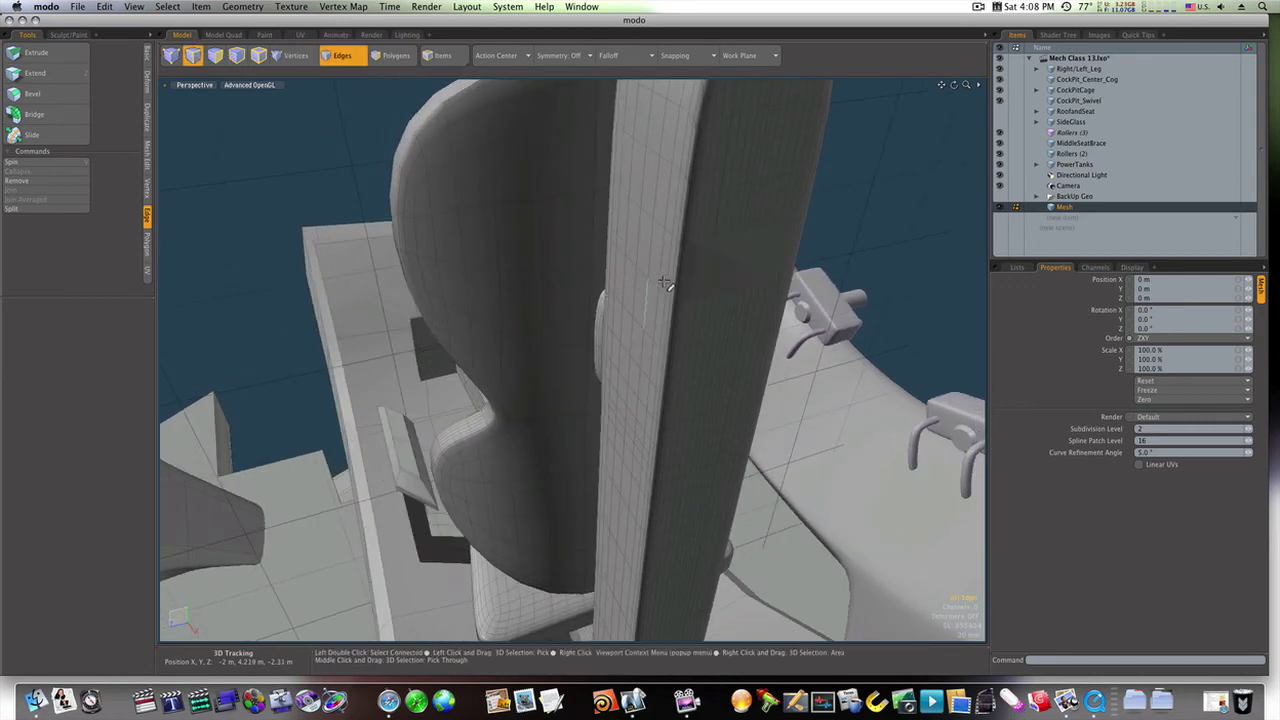
{"action": "key", "text": "3"}
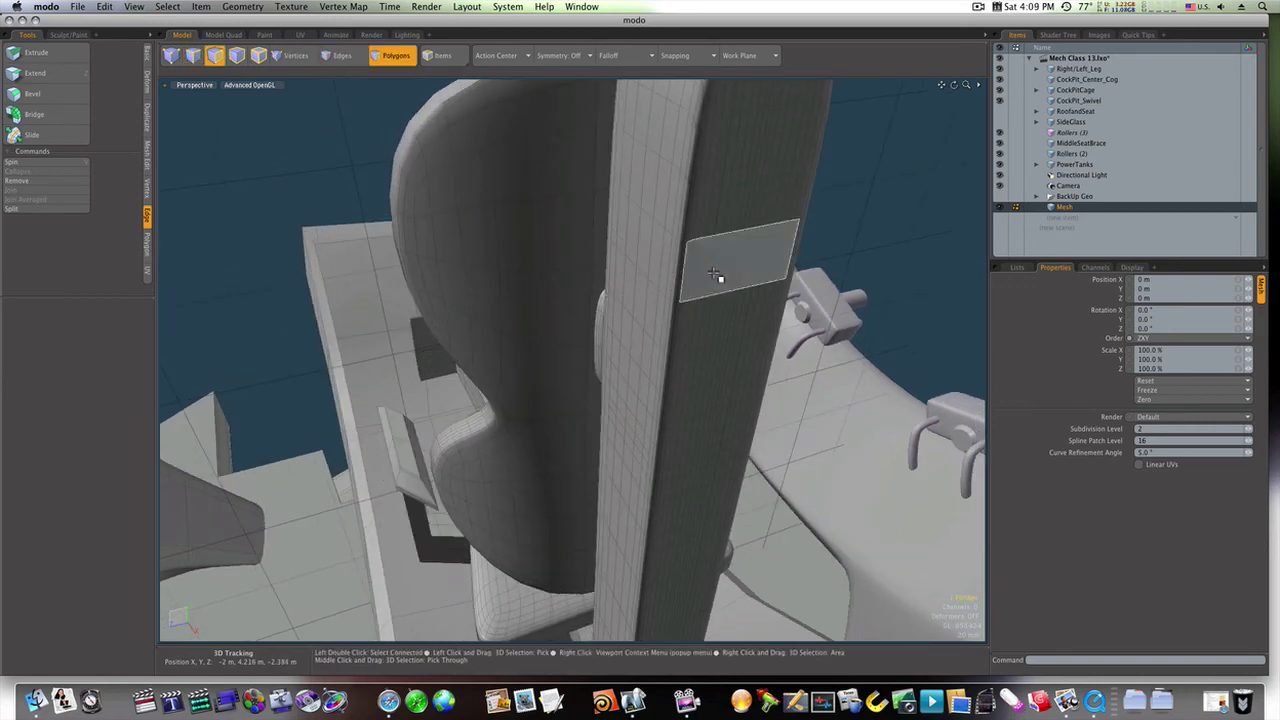
{"action": "key", "text": "b"}
{"action": "left_click", "coordinate": [756, 278]}
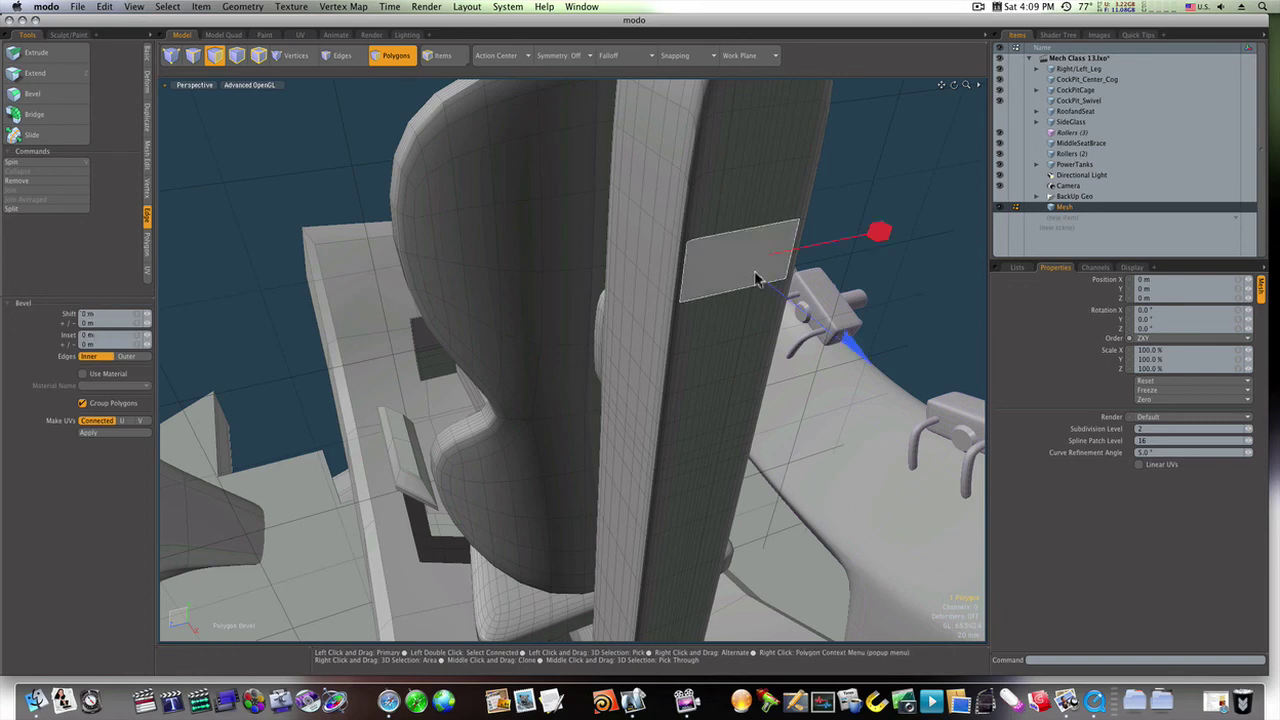
{"action": "left_click_drag", "start_coordinate": [767, 289], "coordinate": [827, 371]}
{"action": "key", "text": "super+z"}
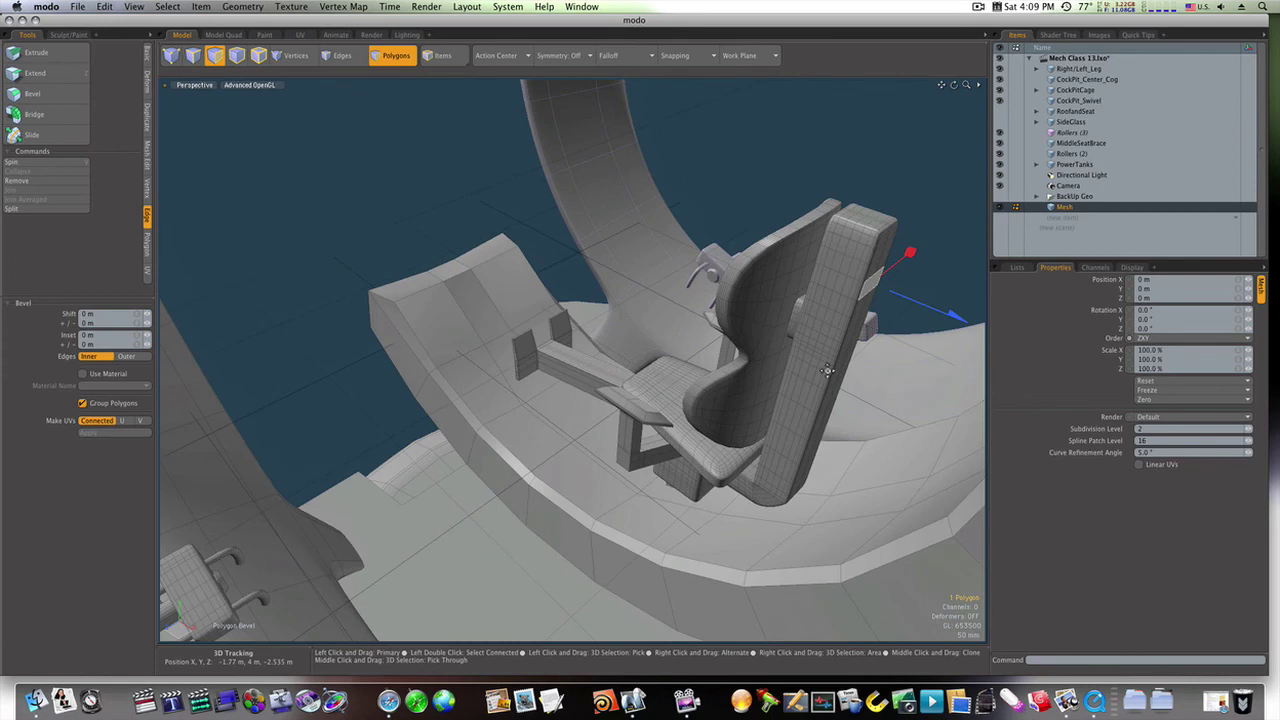
{"action": "key", "text": "space"}
Step: Extrude the selected polygon on the rear post about 303 mm backward toward the cockpit ring as a support bar
{"action": "key", "text": "shift+x"}
{"action": "left_click", "coordinate": [904, 312]}
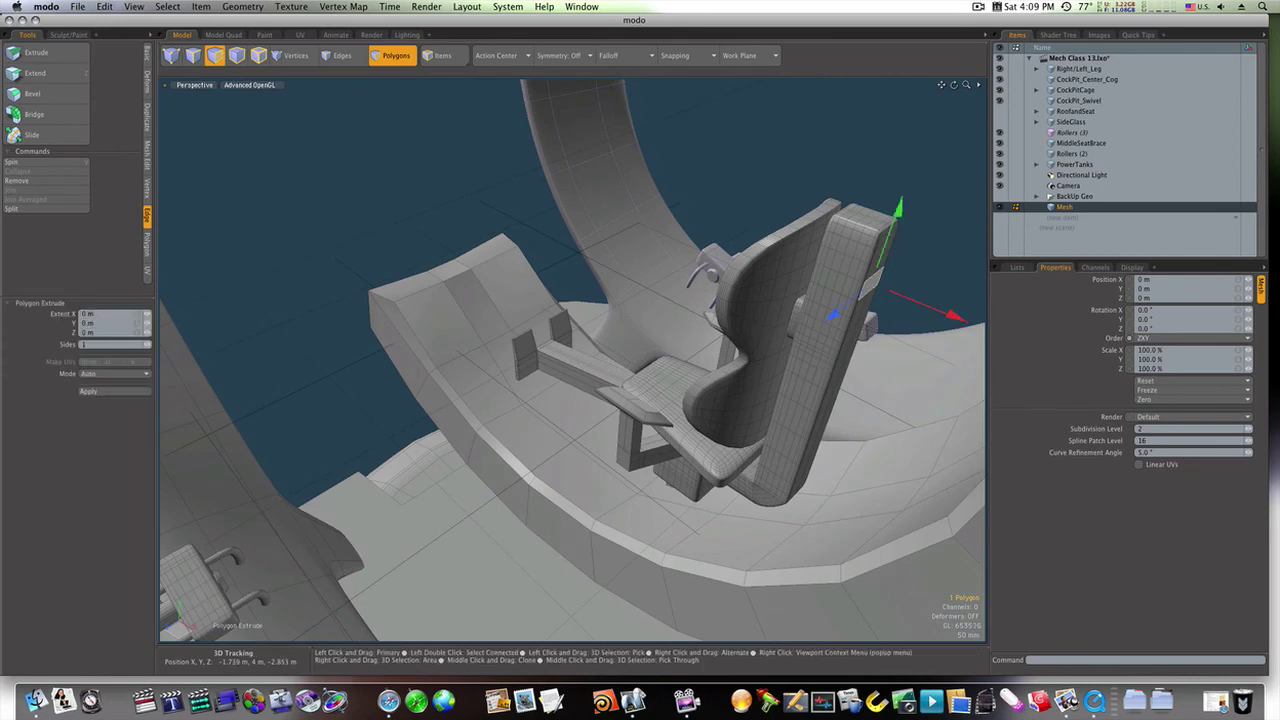
{"action": "left_click_drag", "start_coordinate": [880, 300], "coordinate": [976, 267]}
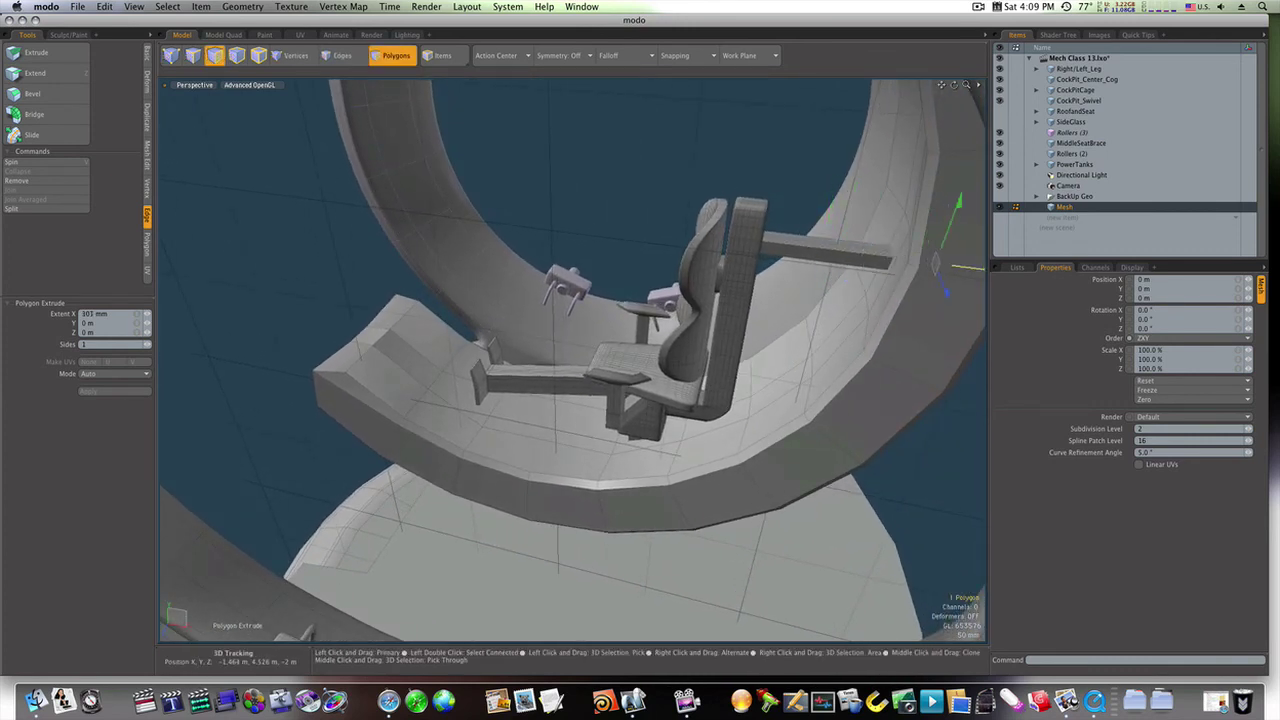
{"action": "key", "text": "space"}
Step: Loop Slice the support bar's polygons symmetrically with a count of 2 at a position of 5.5%, and clear the selection
{"action": "double_click", "coordinate": [868, 254]}
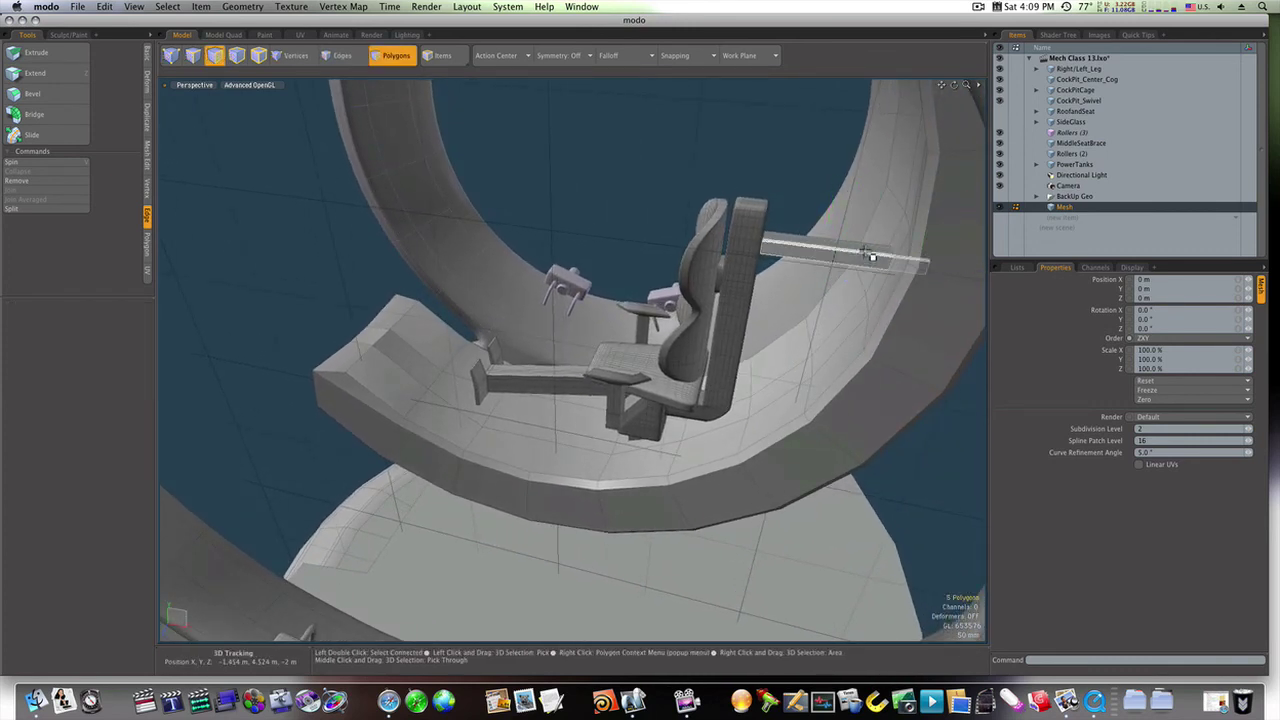
{"action": "key", "text": "alt+c"}
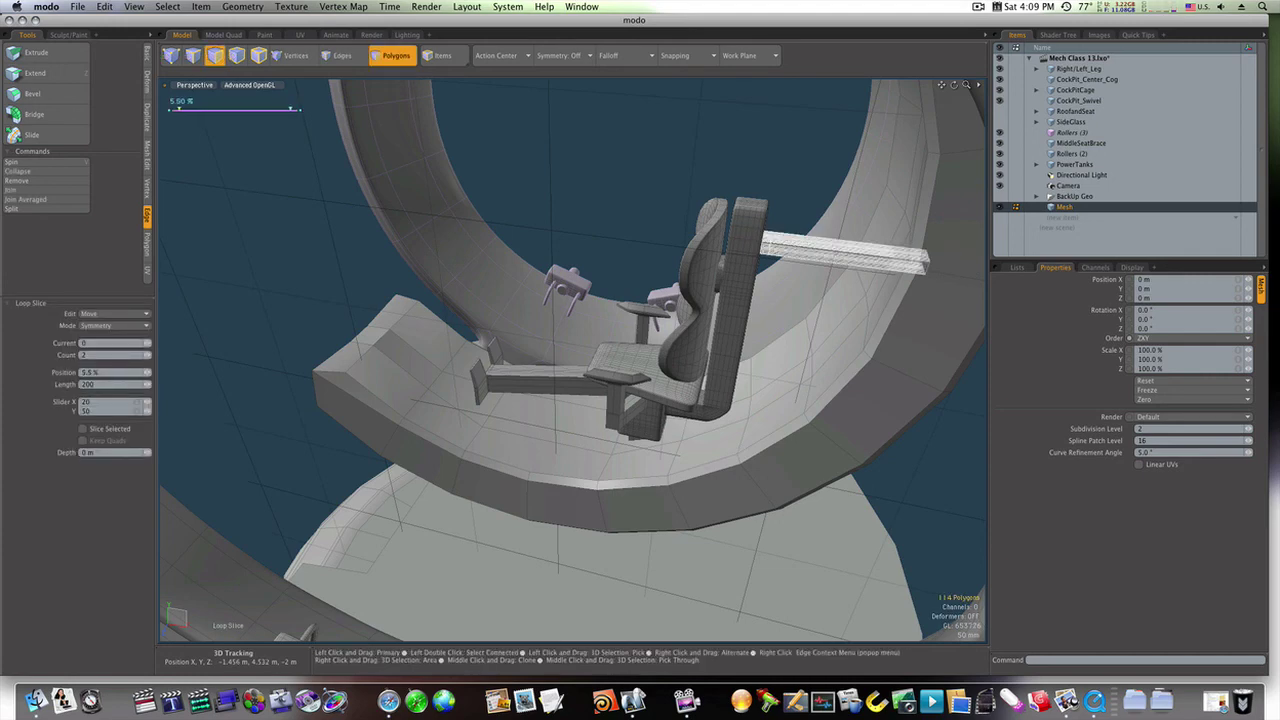
{"action": "key", "text": "space"}
{"action": "left_click", "coordinate": [802, 220]}
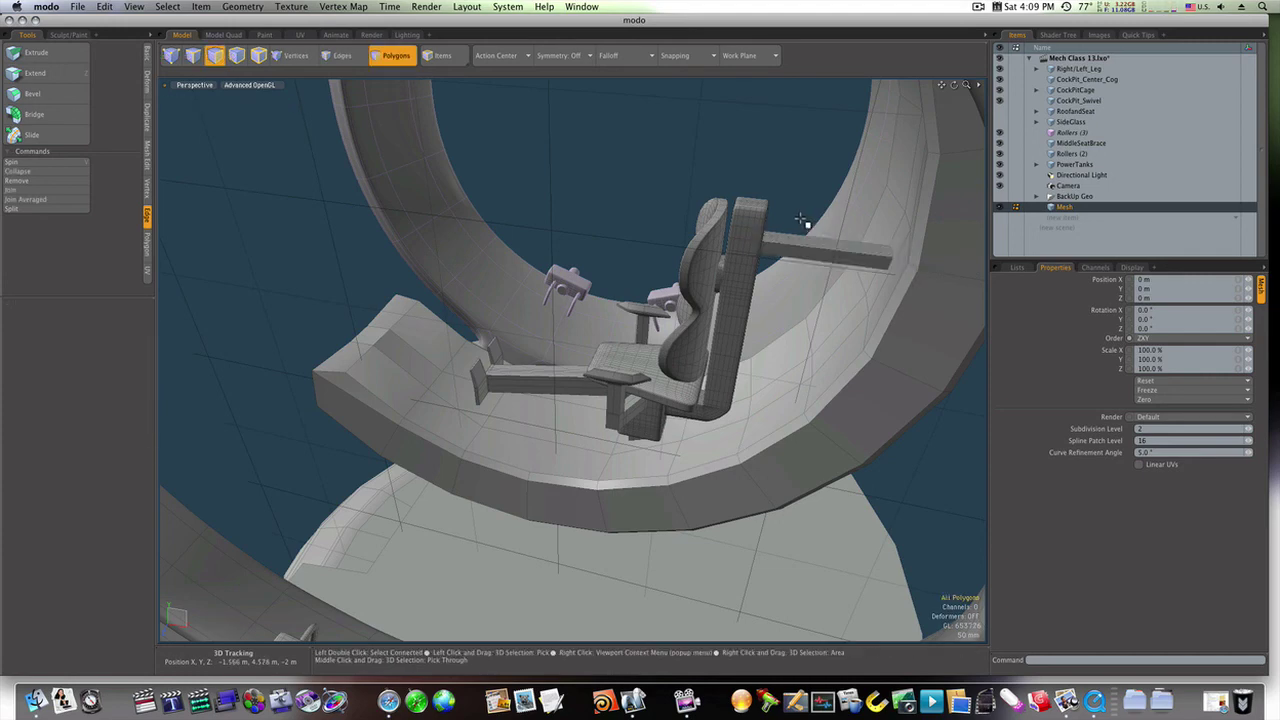
{"action": "left_click_drag", "start_coordinate": [780, 251], "coordinate": [897, 120], "text": "alt"}
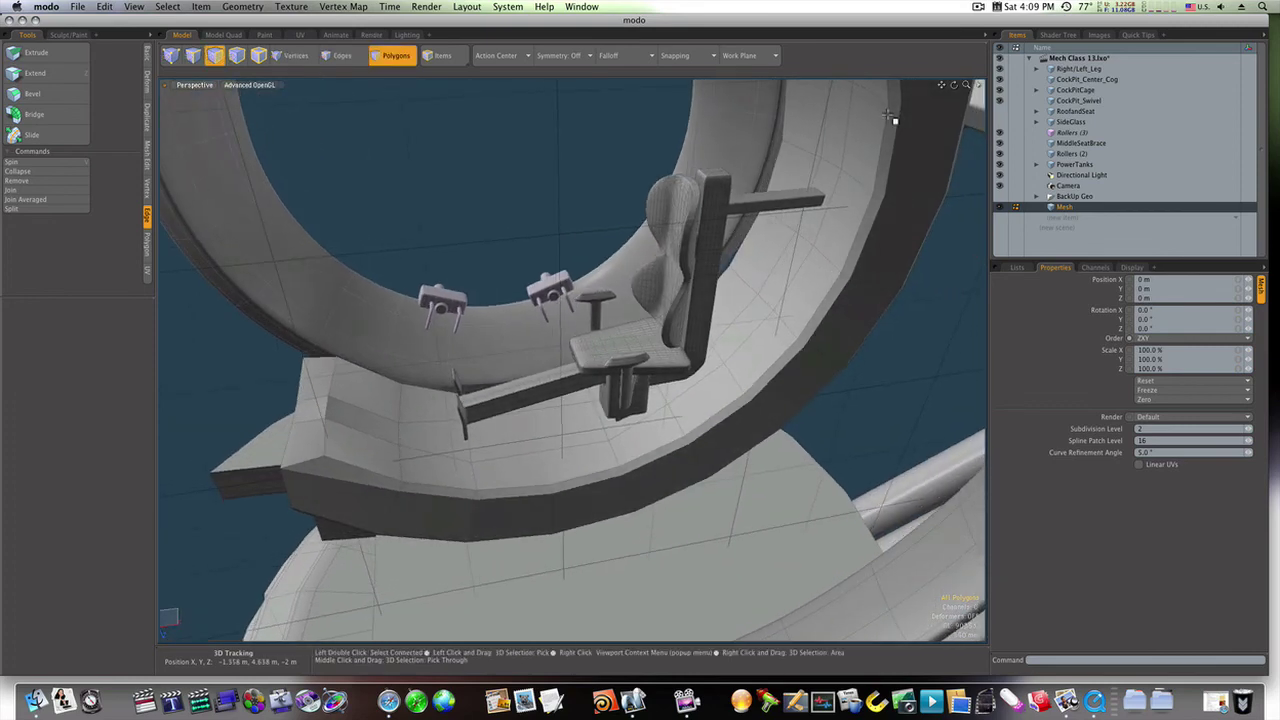